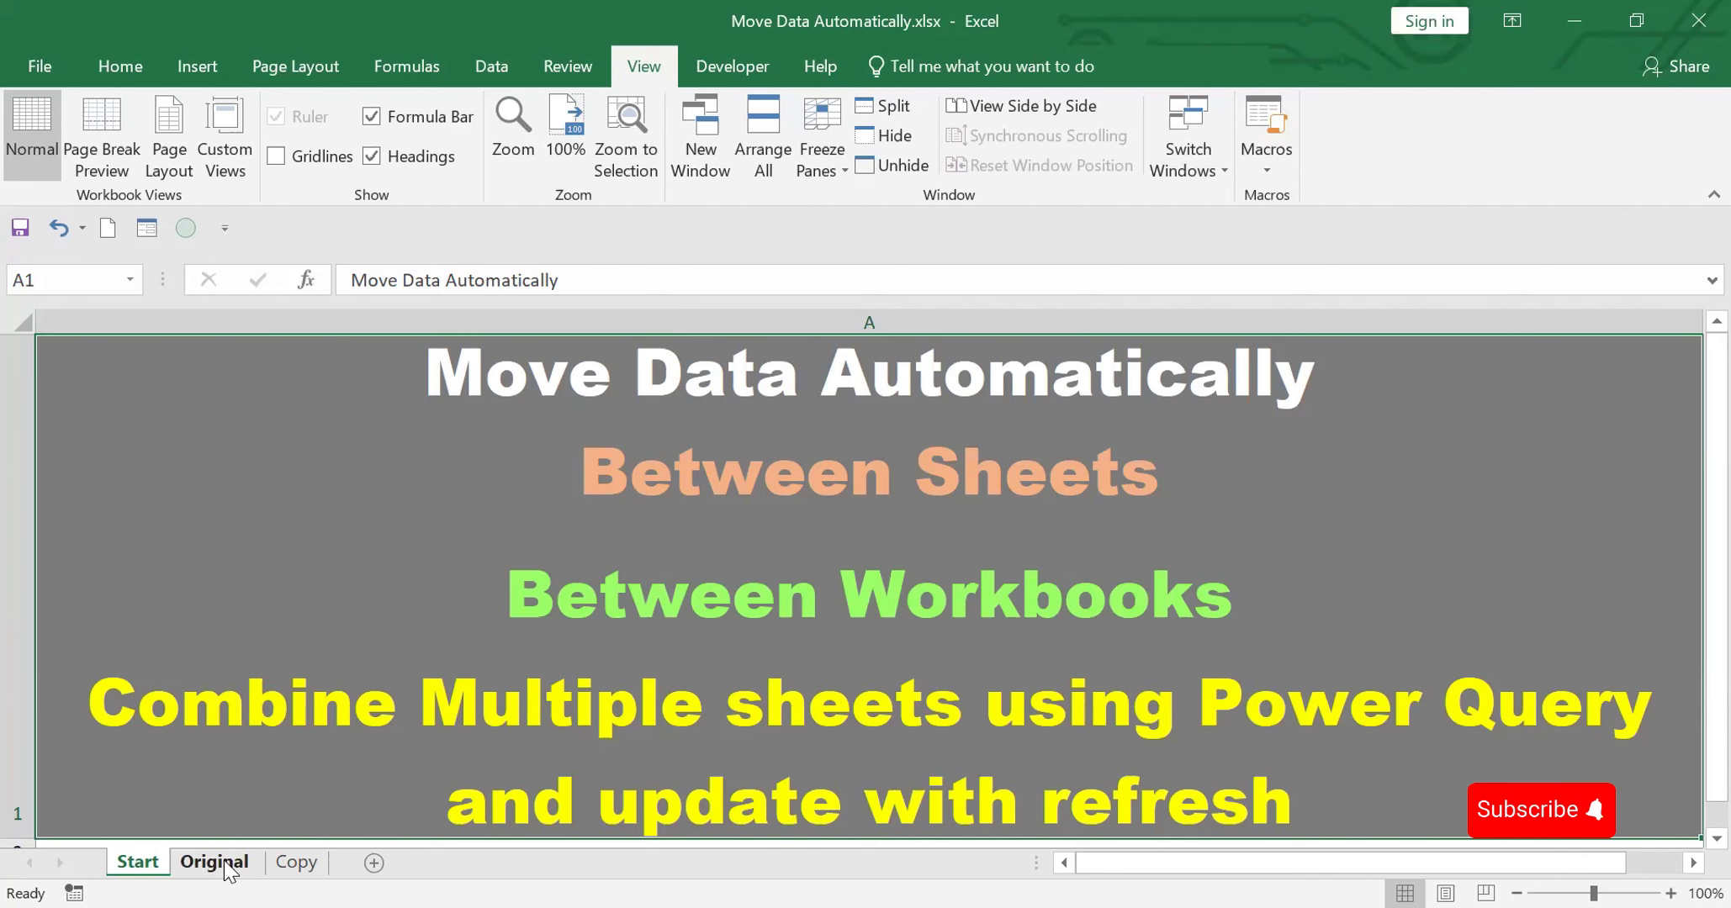
- Link cell A1 of the Copy sheet to cell A1 of the Original sheet with a cross-sheet reference
left_click(224, 859)
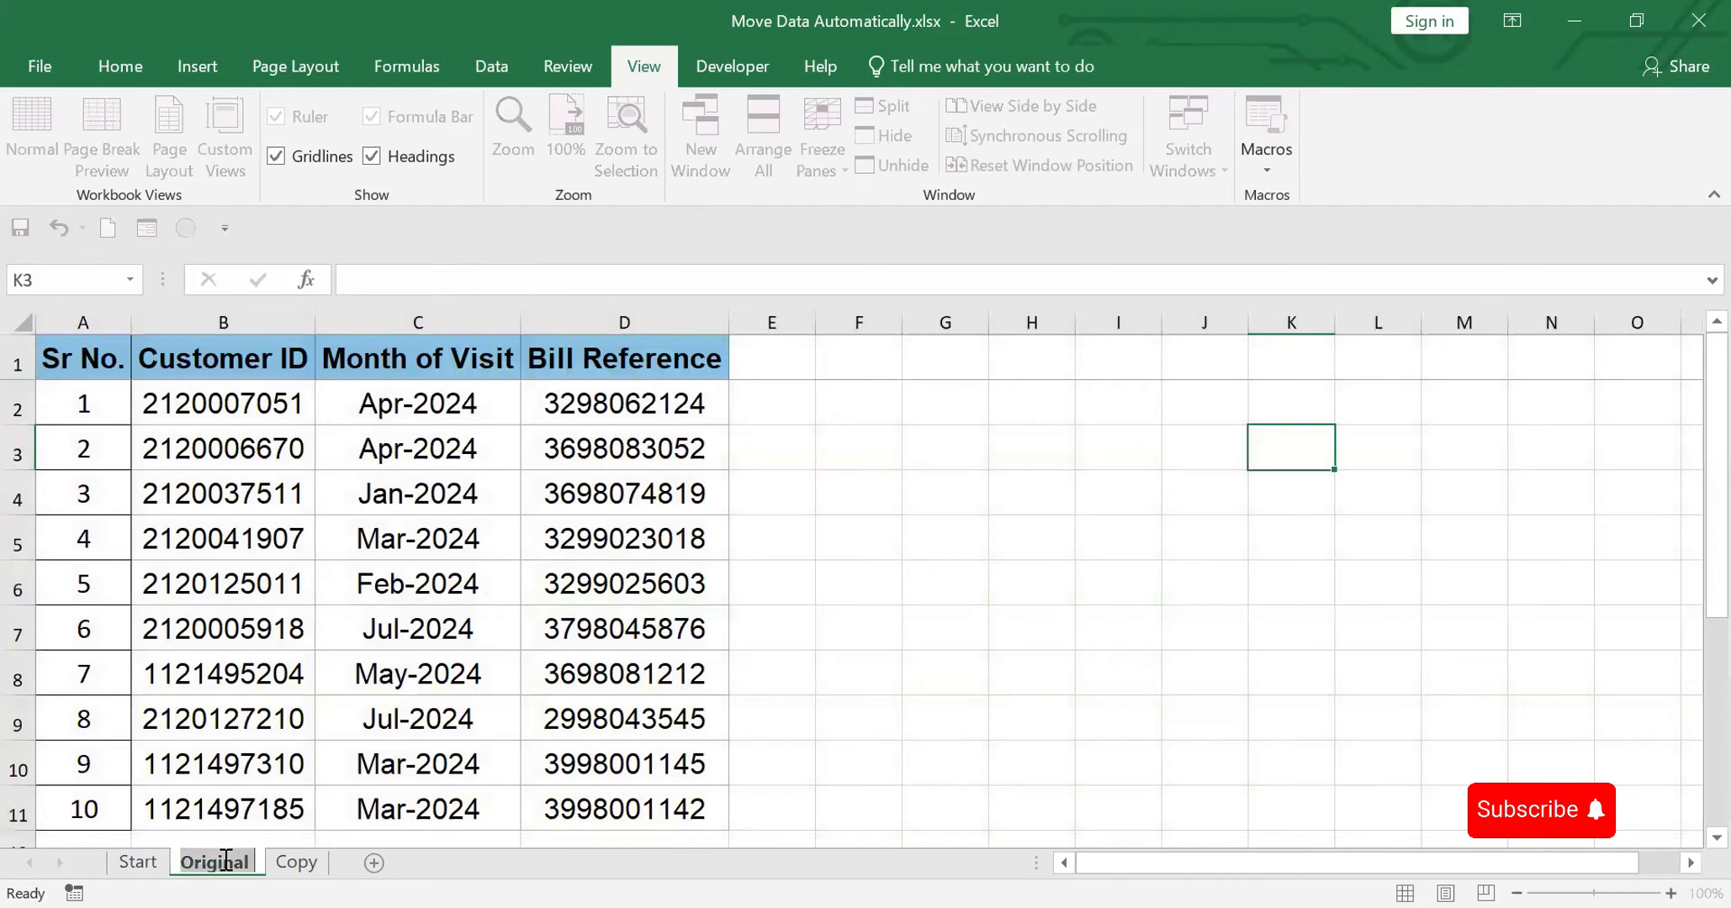
left_click(841, 665)
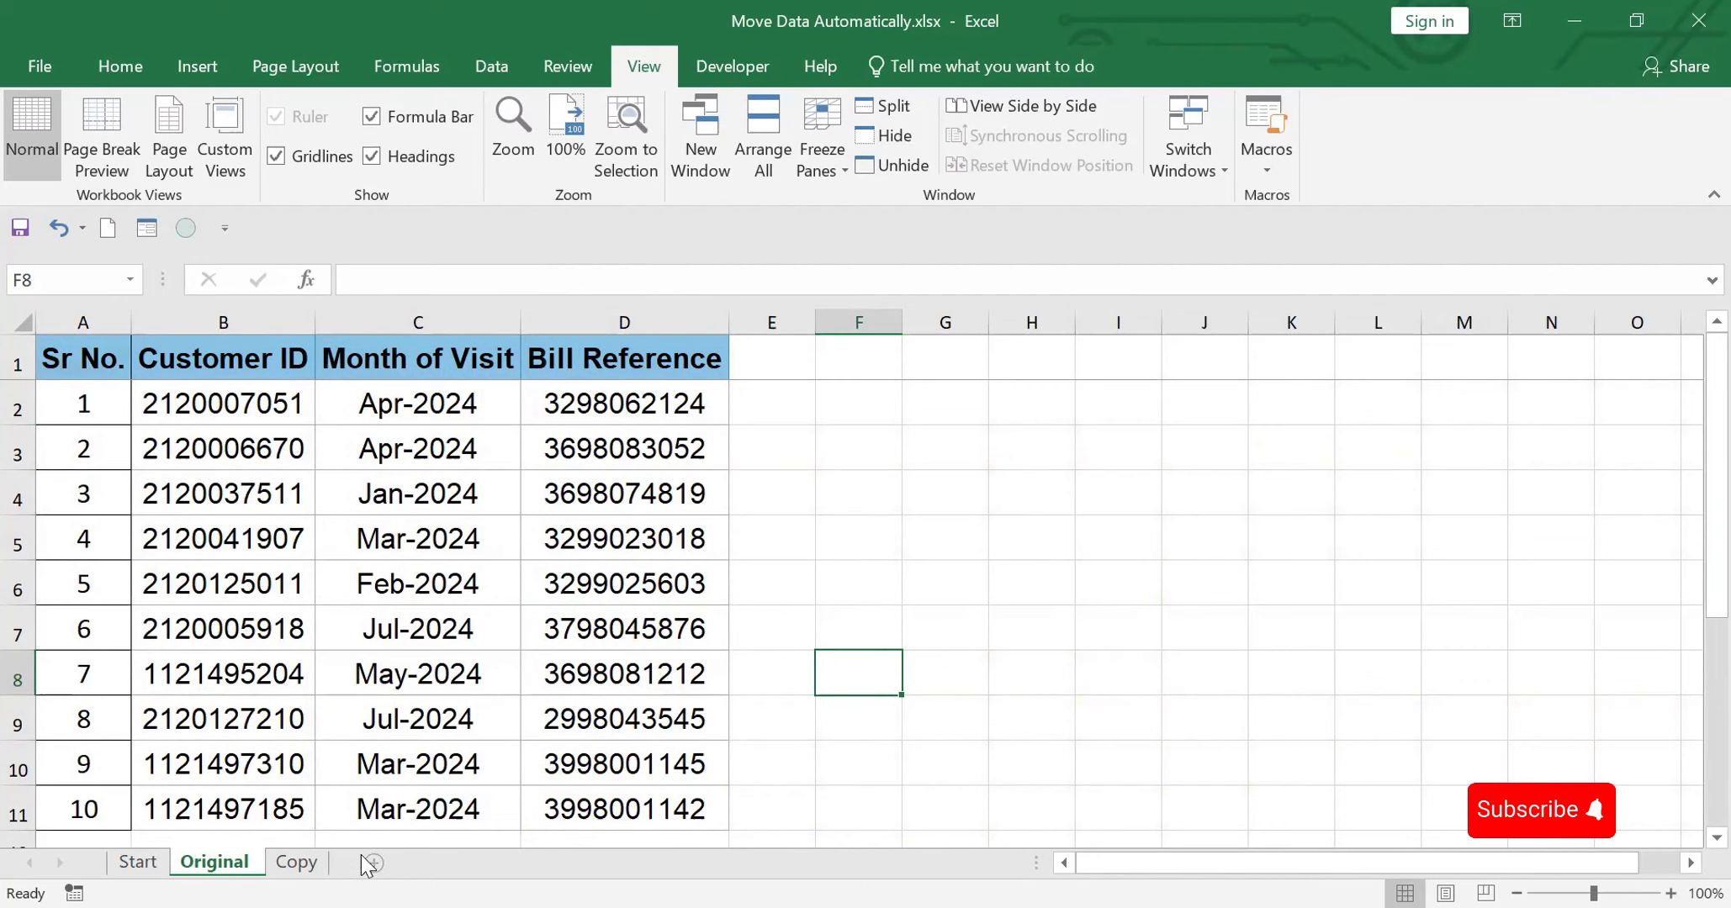
left_click(294, 863)
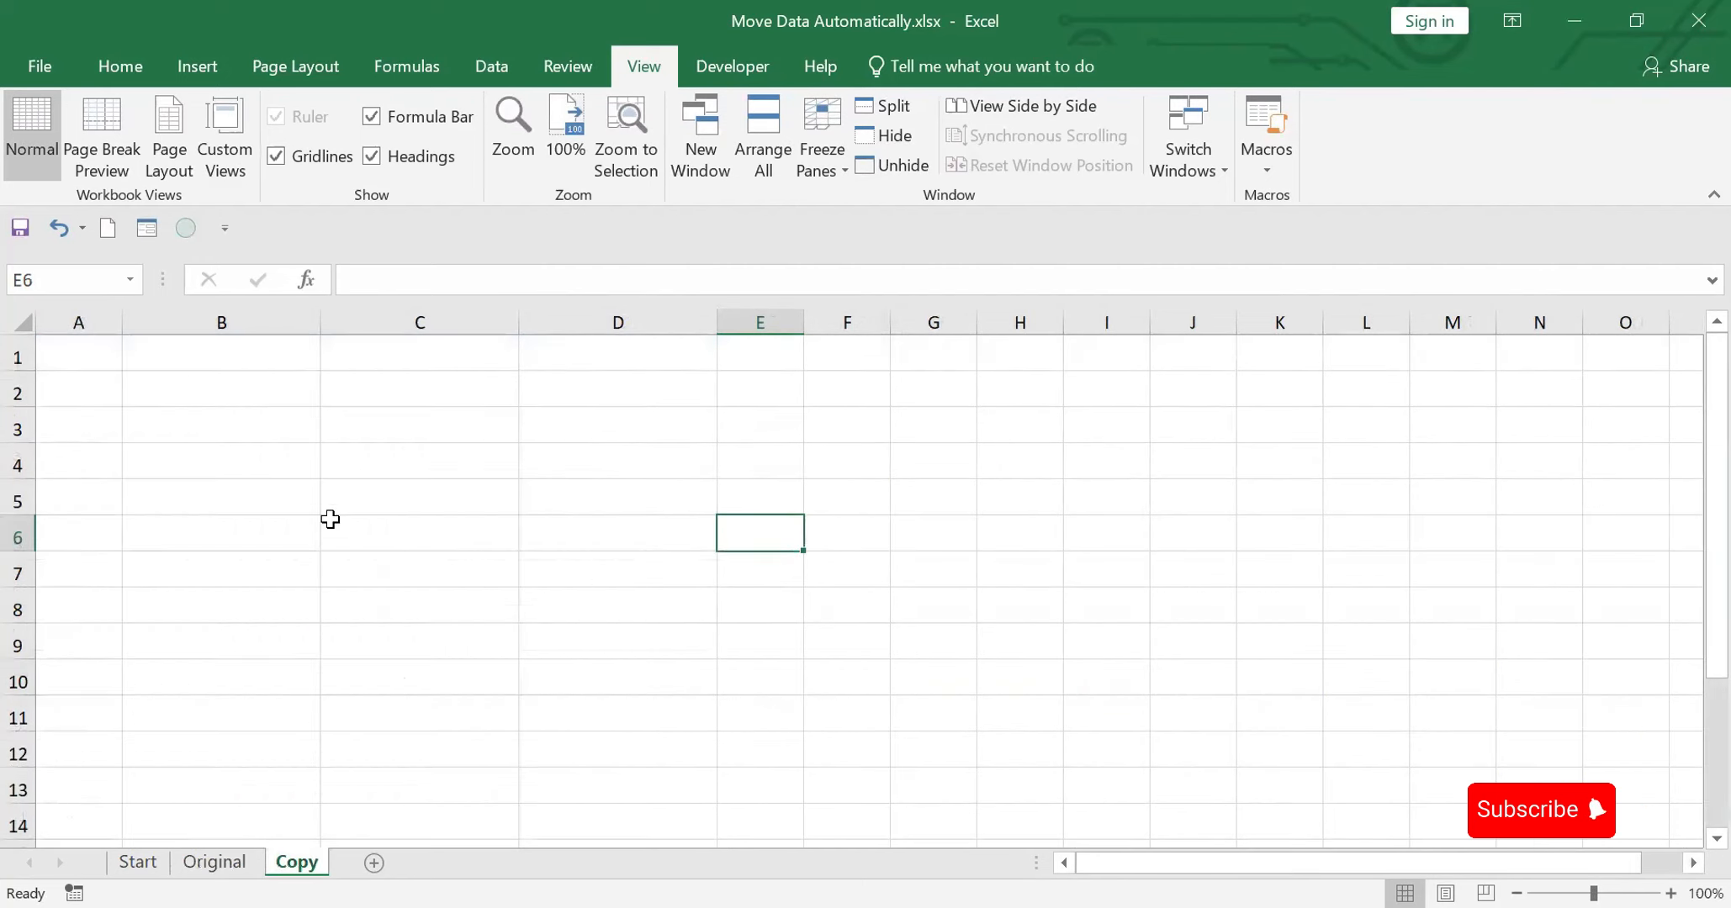
left_click(85, 356)
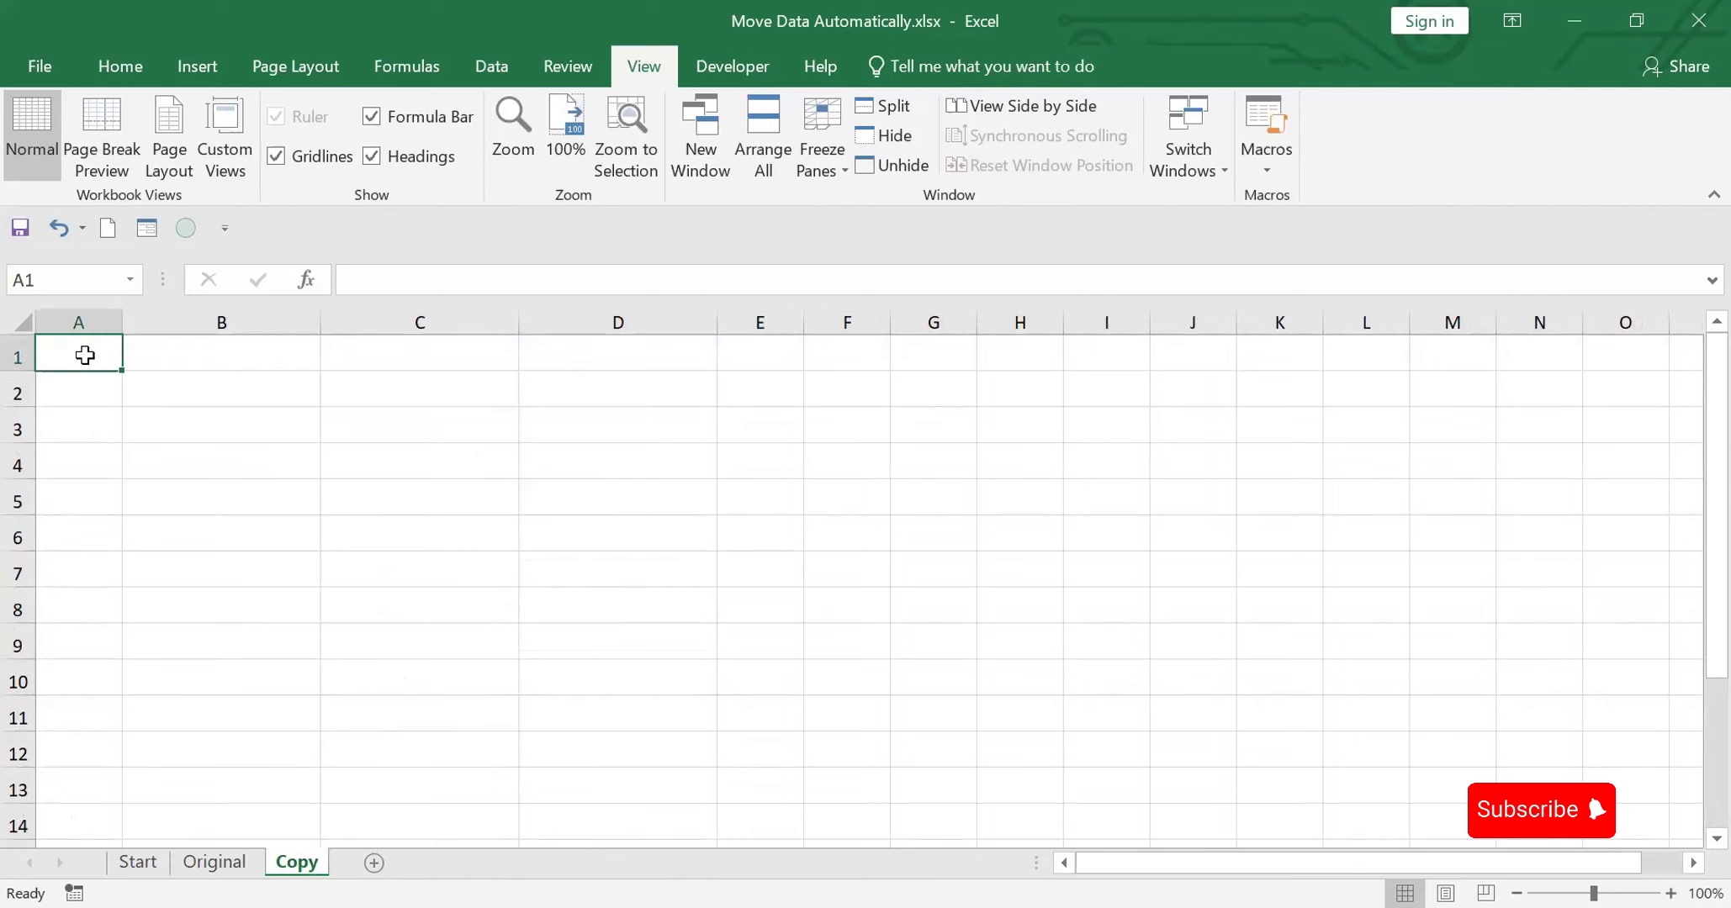
type("=")
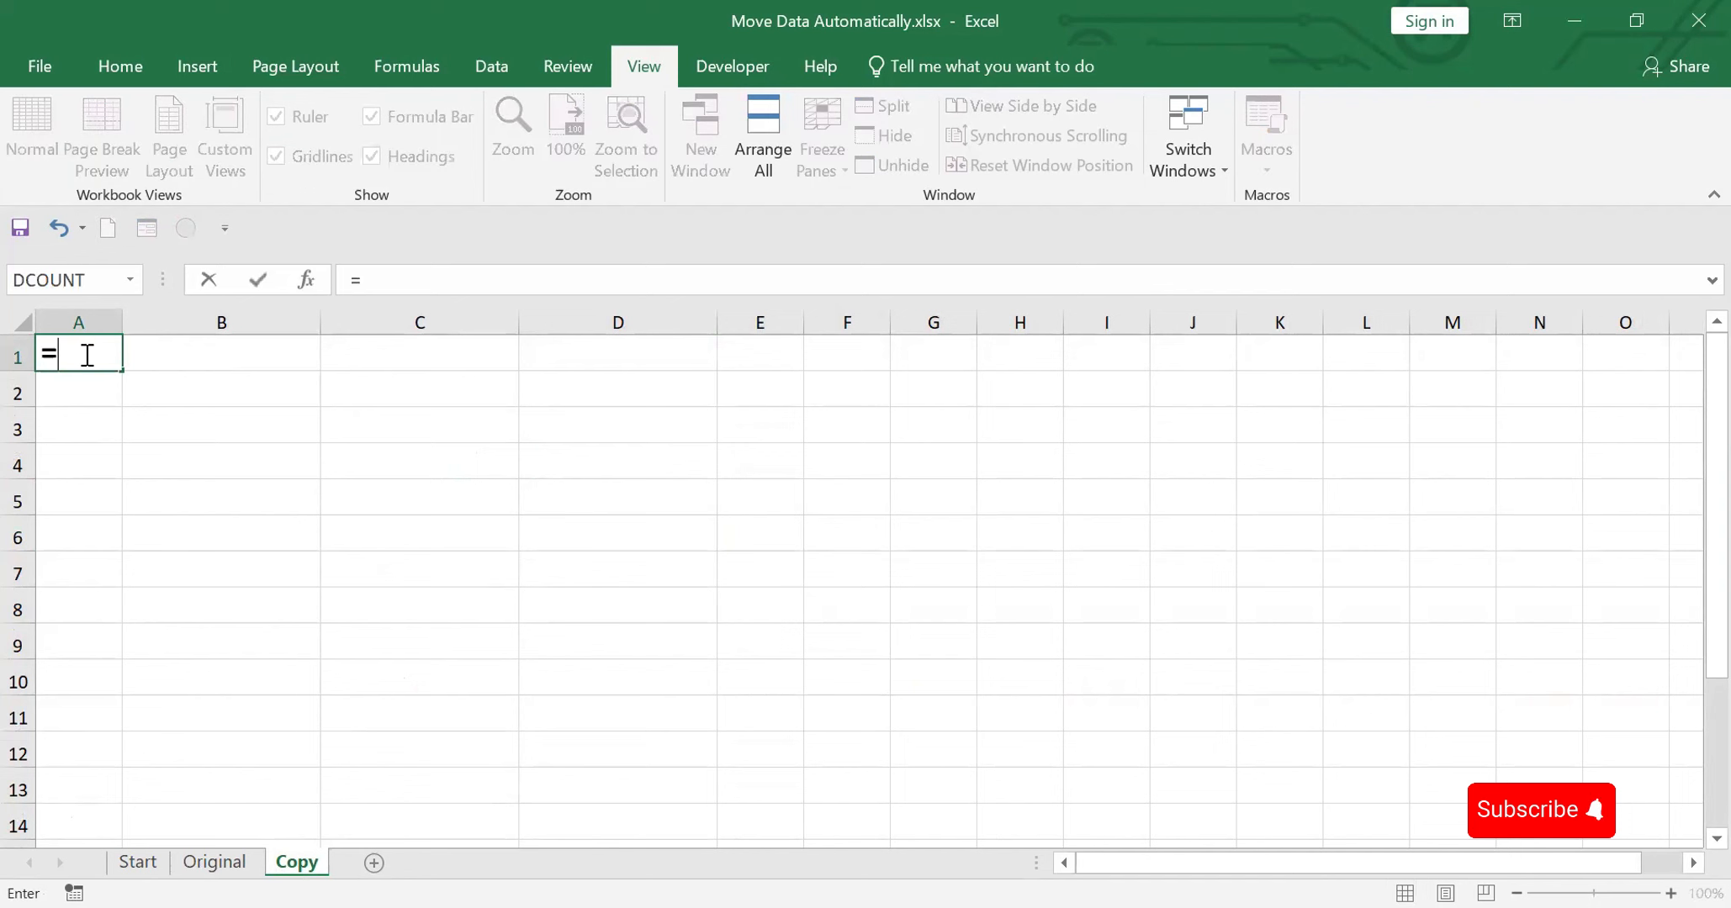
left_click(224, 862)
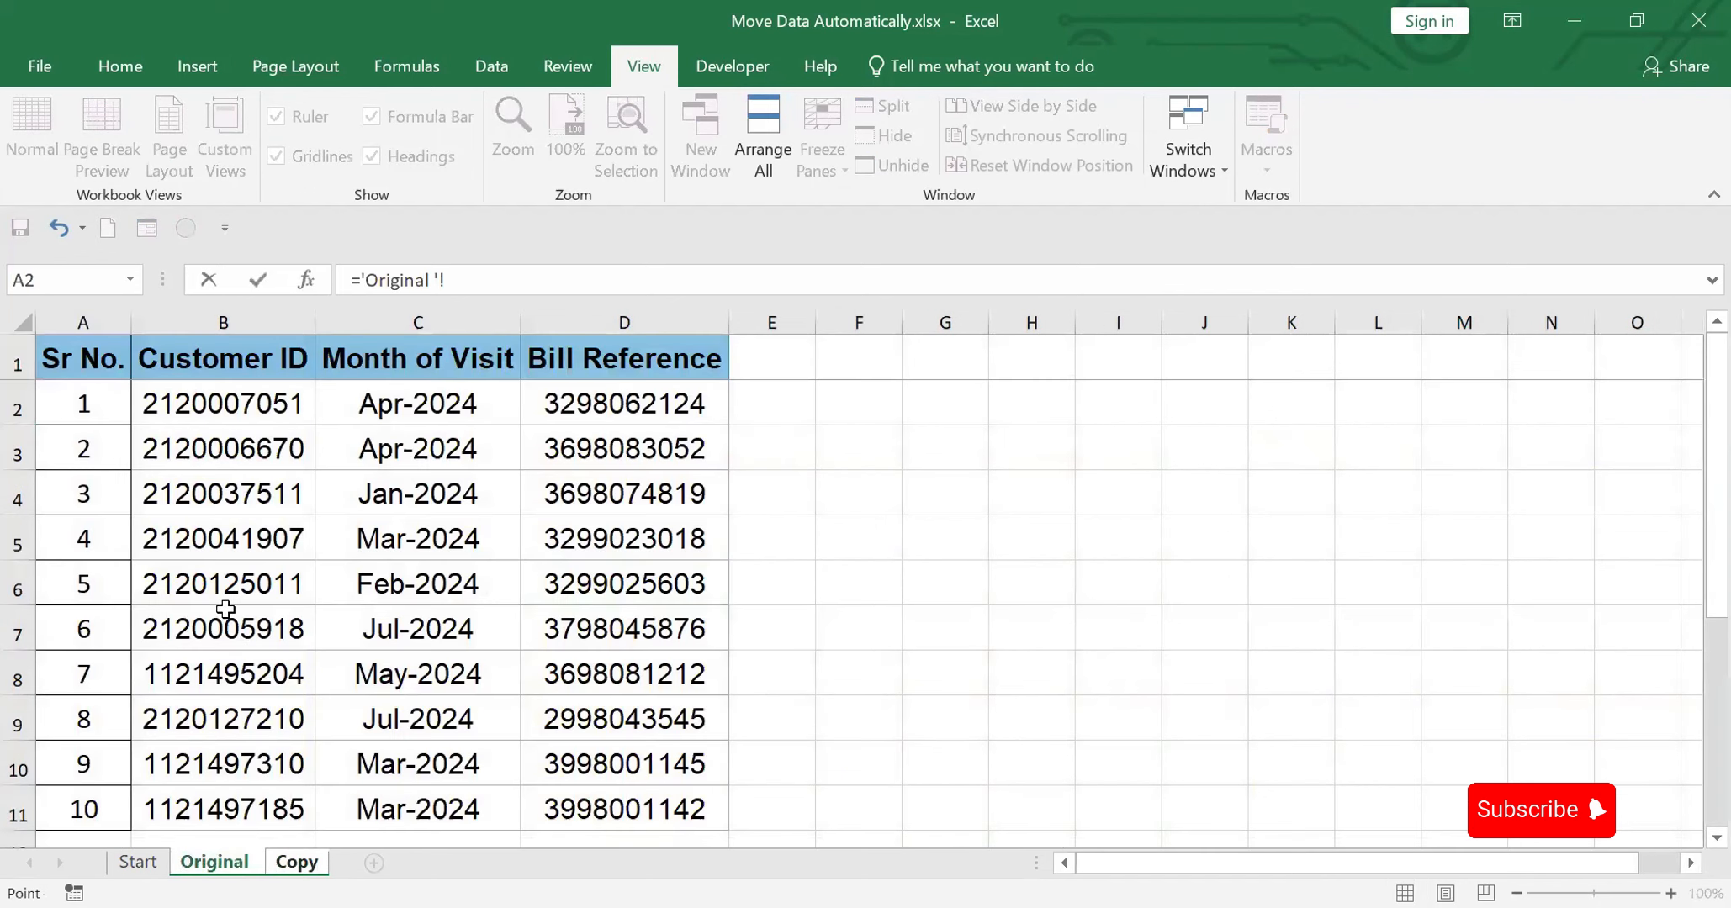
left_click(68, 349)
key("Return")
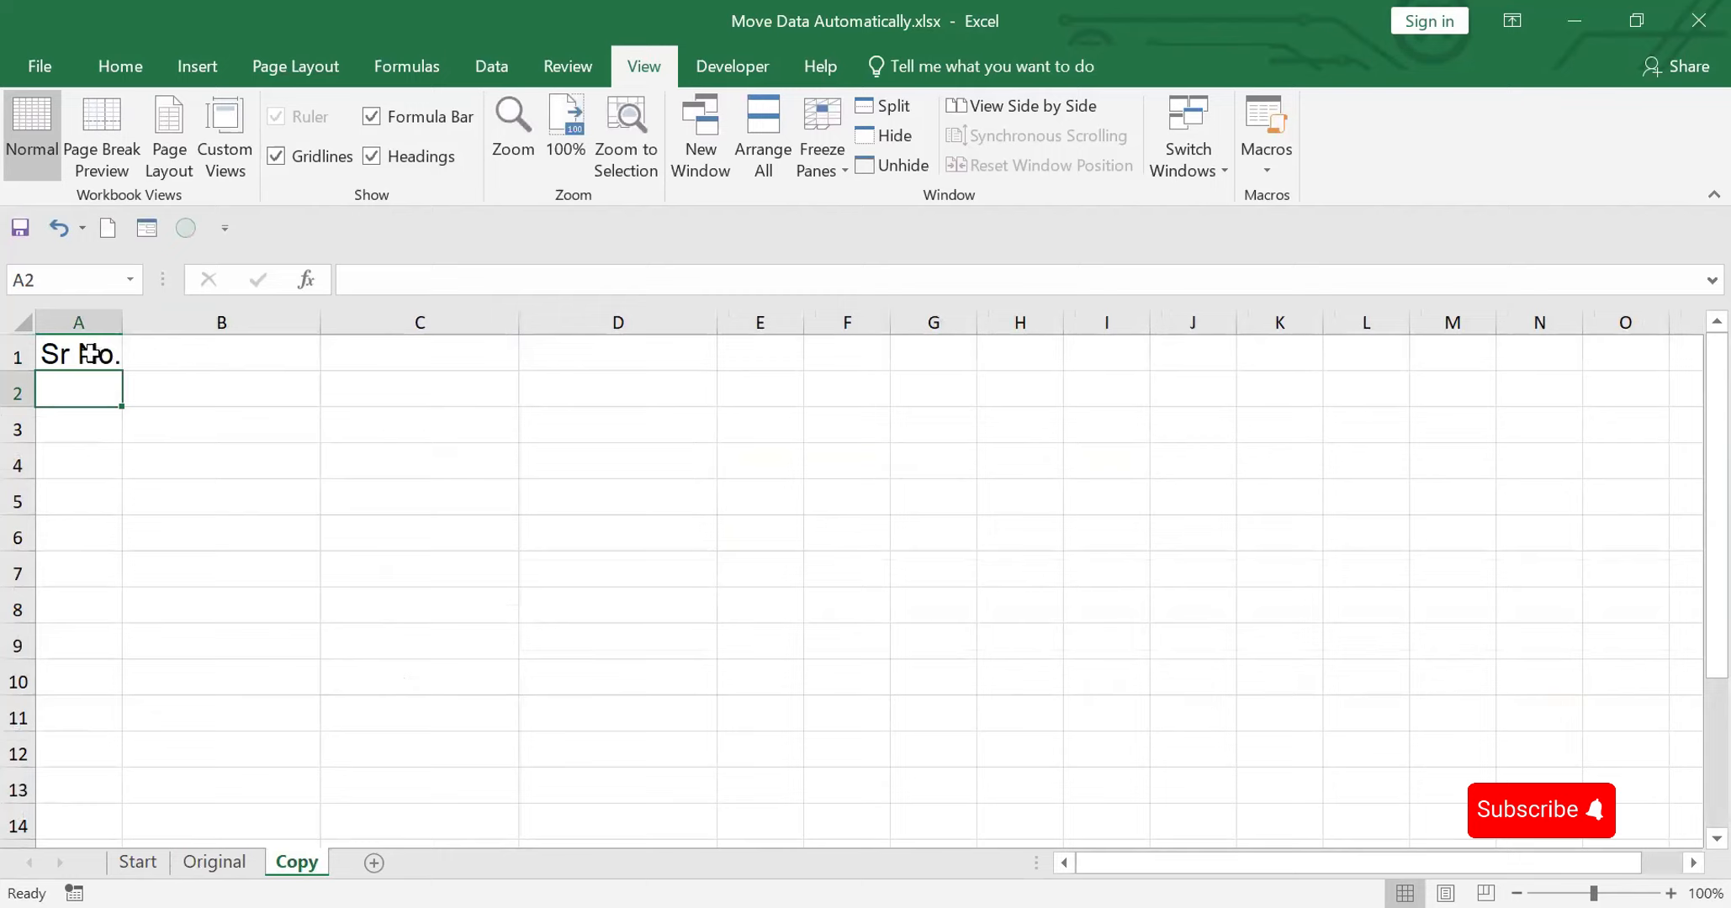
- Fill the link formula from A1 across to column D and down to row 14 on the Copy sheet
left_click(91, 353)
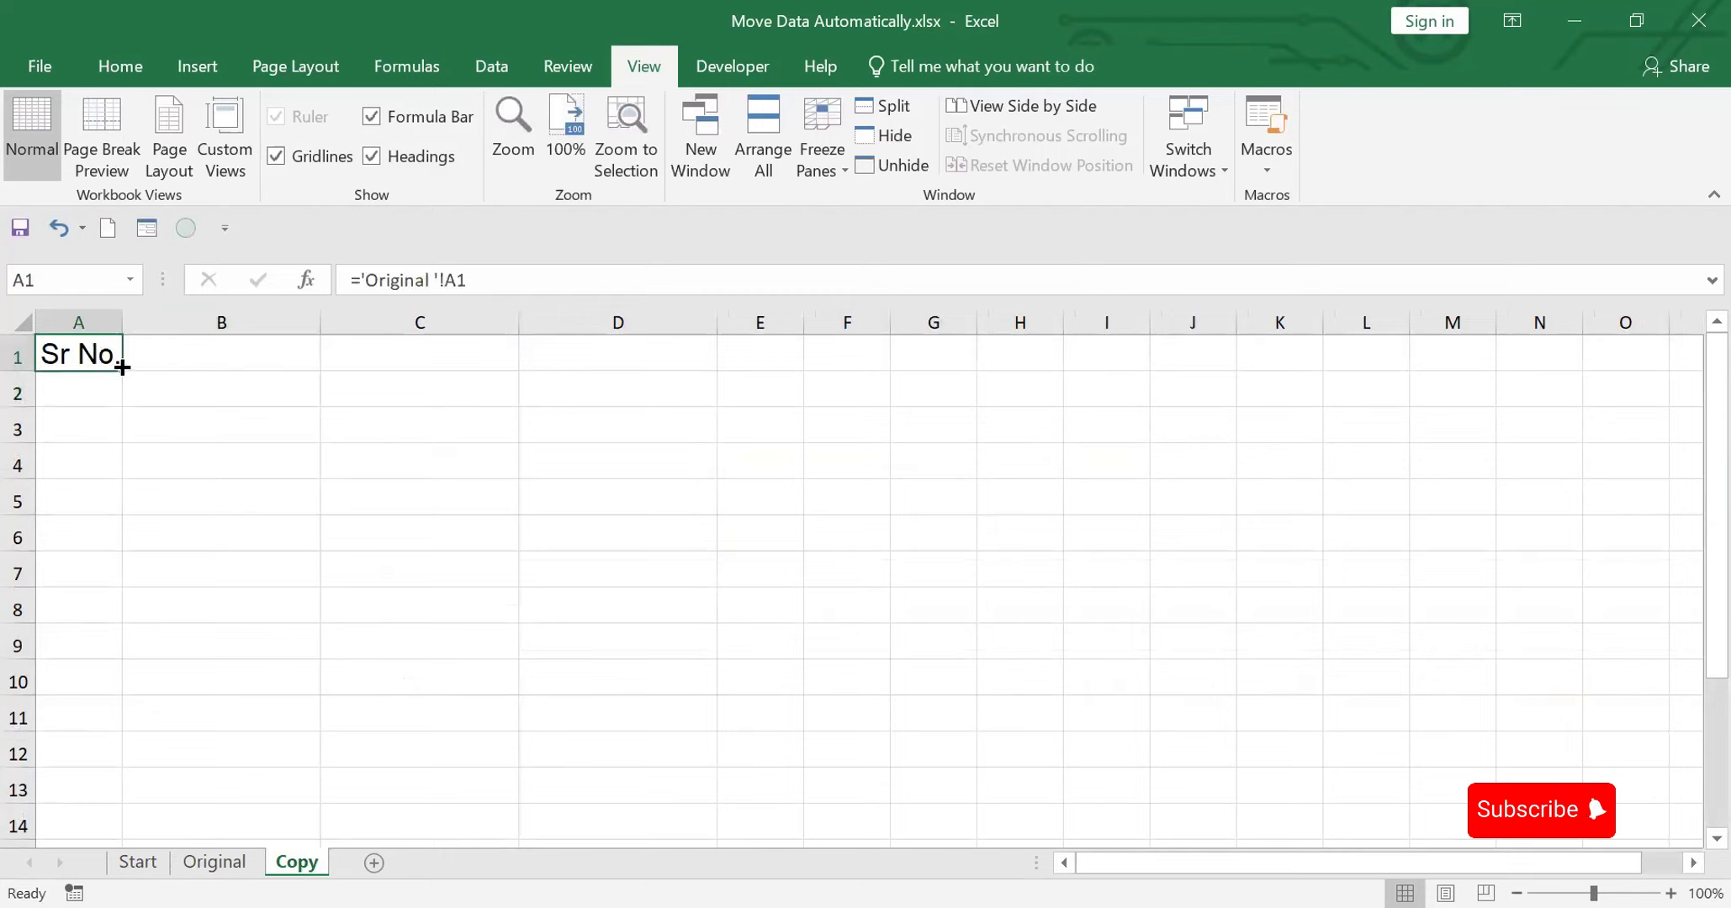
left_click_drag(127, 371, 740, 828)
left_click(959, 532)
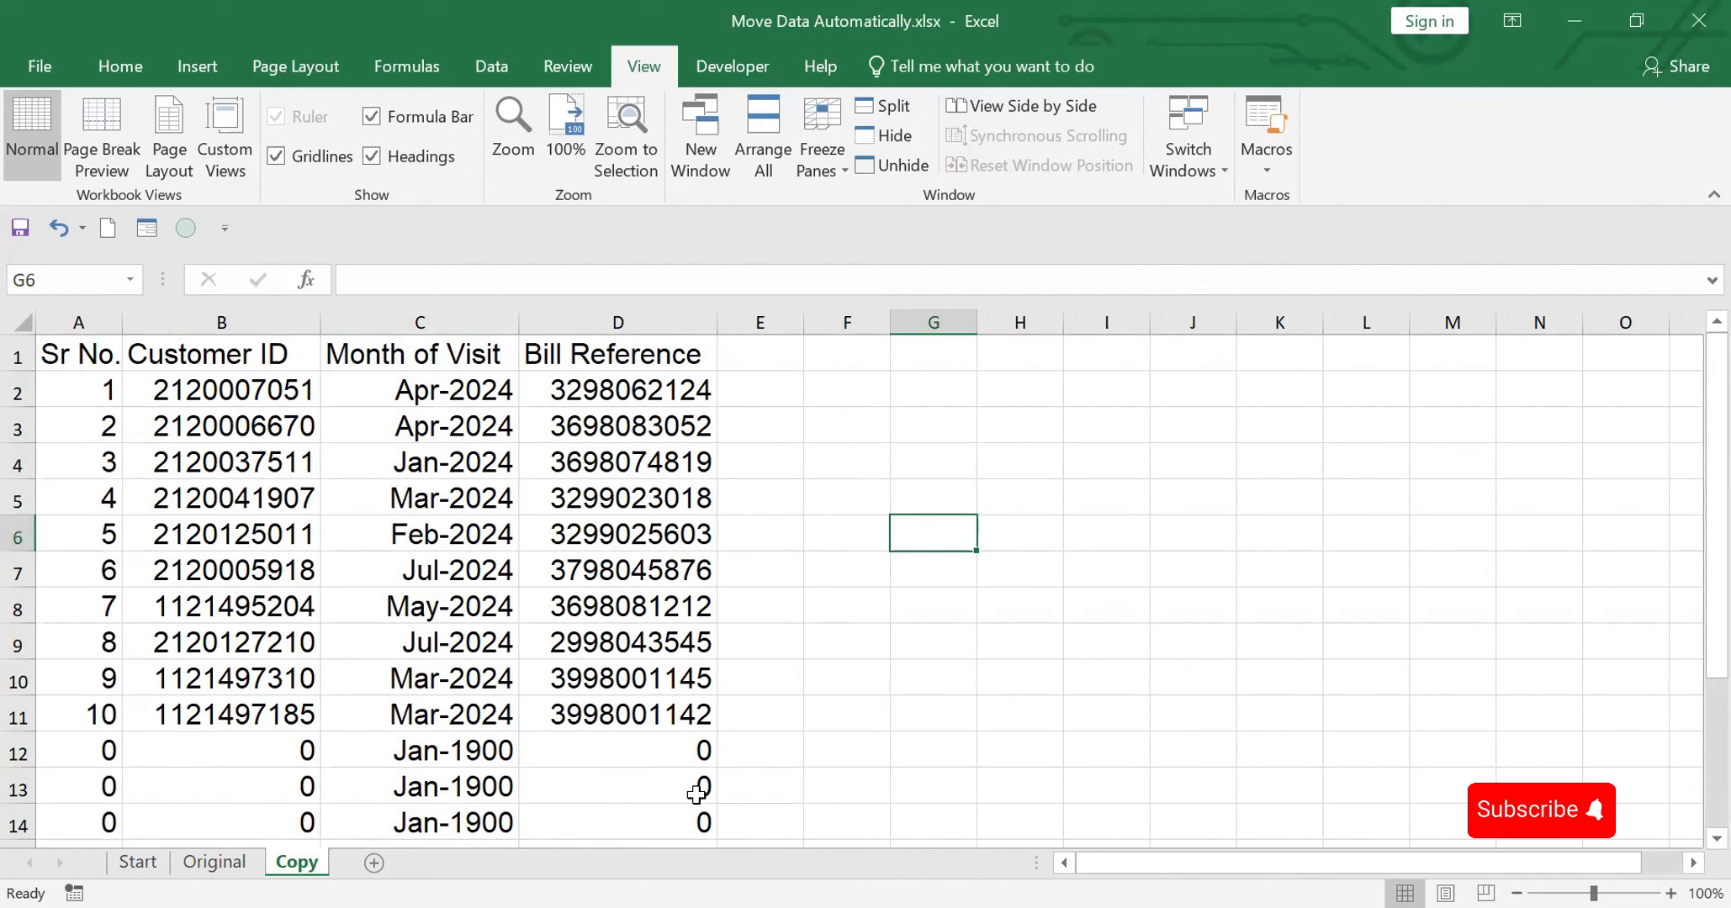
- Add a record in row 12 of the Original sheet with Sr No. 11 and a customer ID
left_click(221, 866)
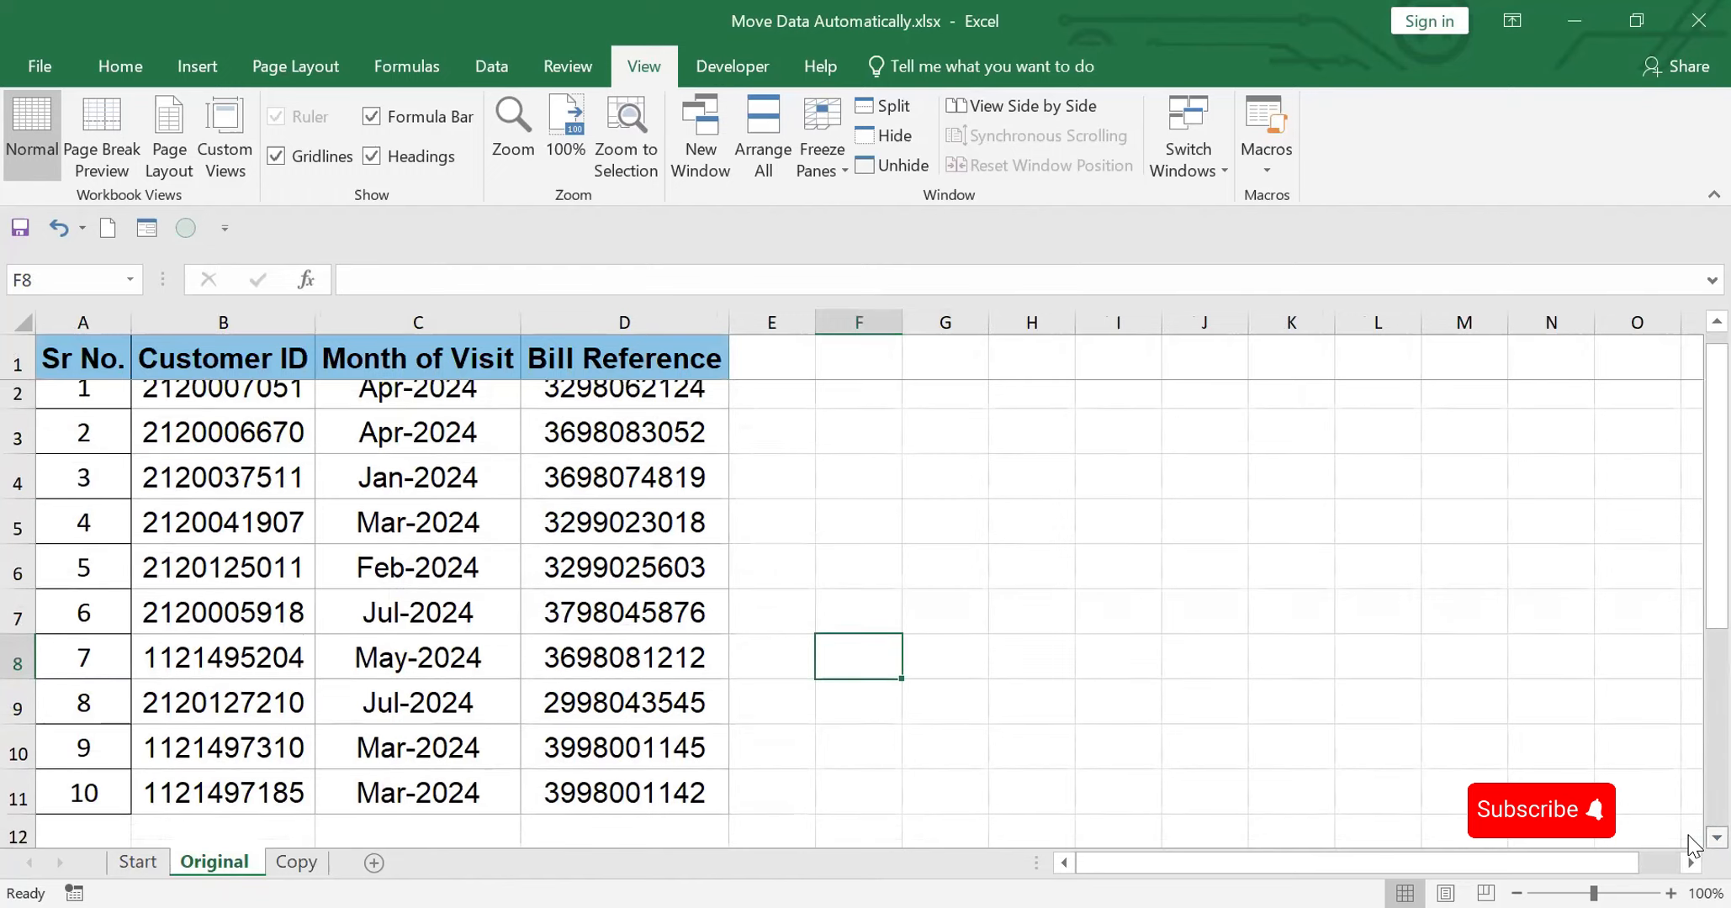
left_click(77, 757)
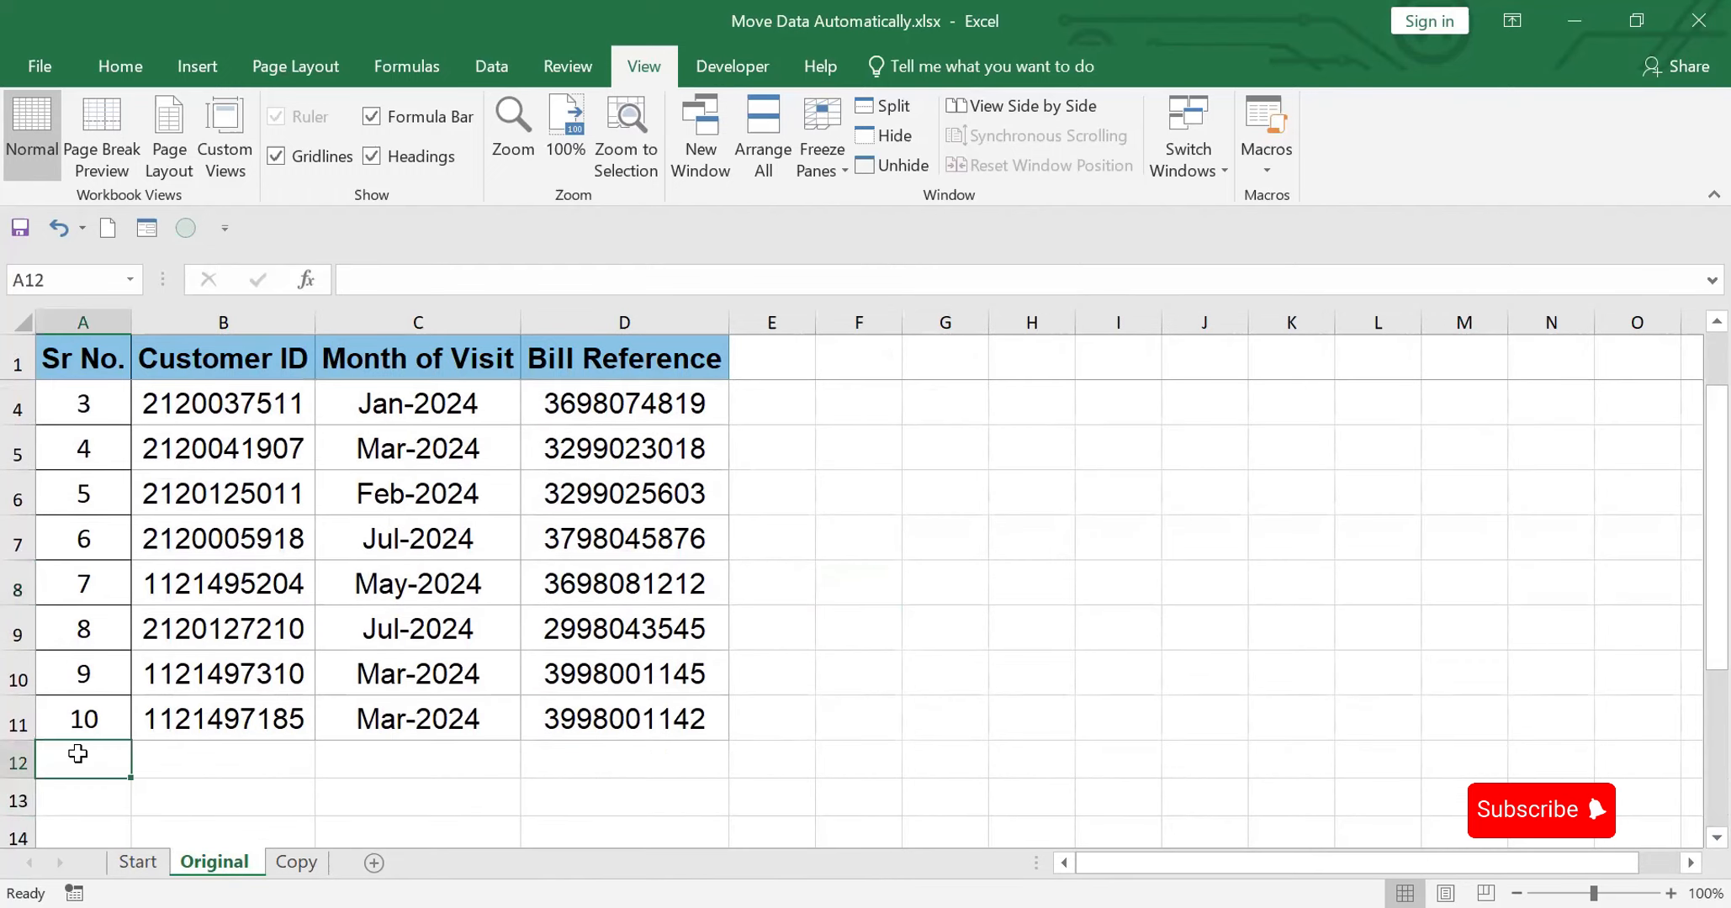
type("11")
left_click(207, 742)
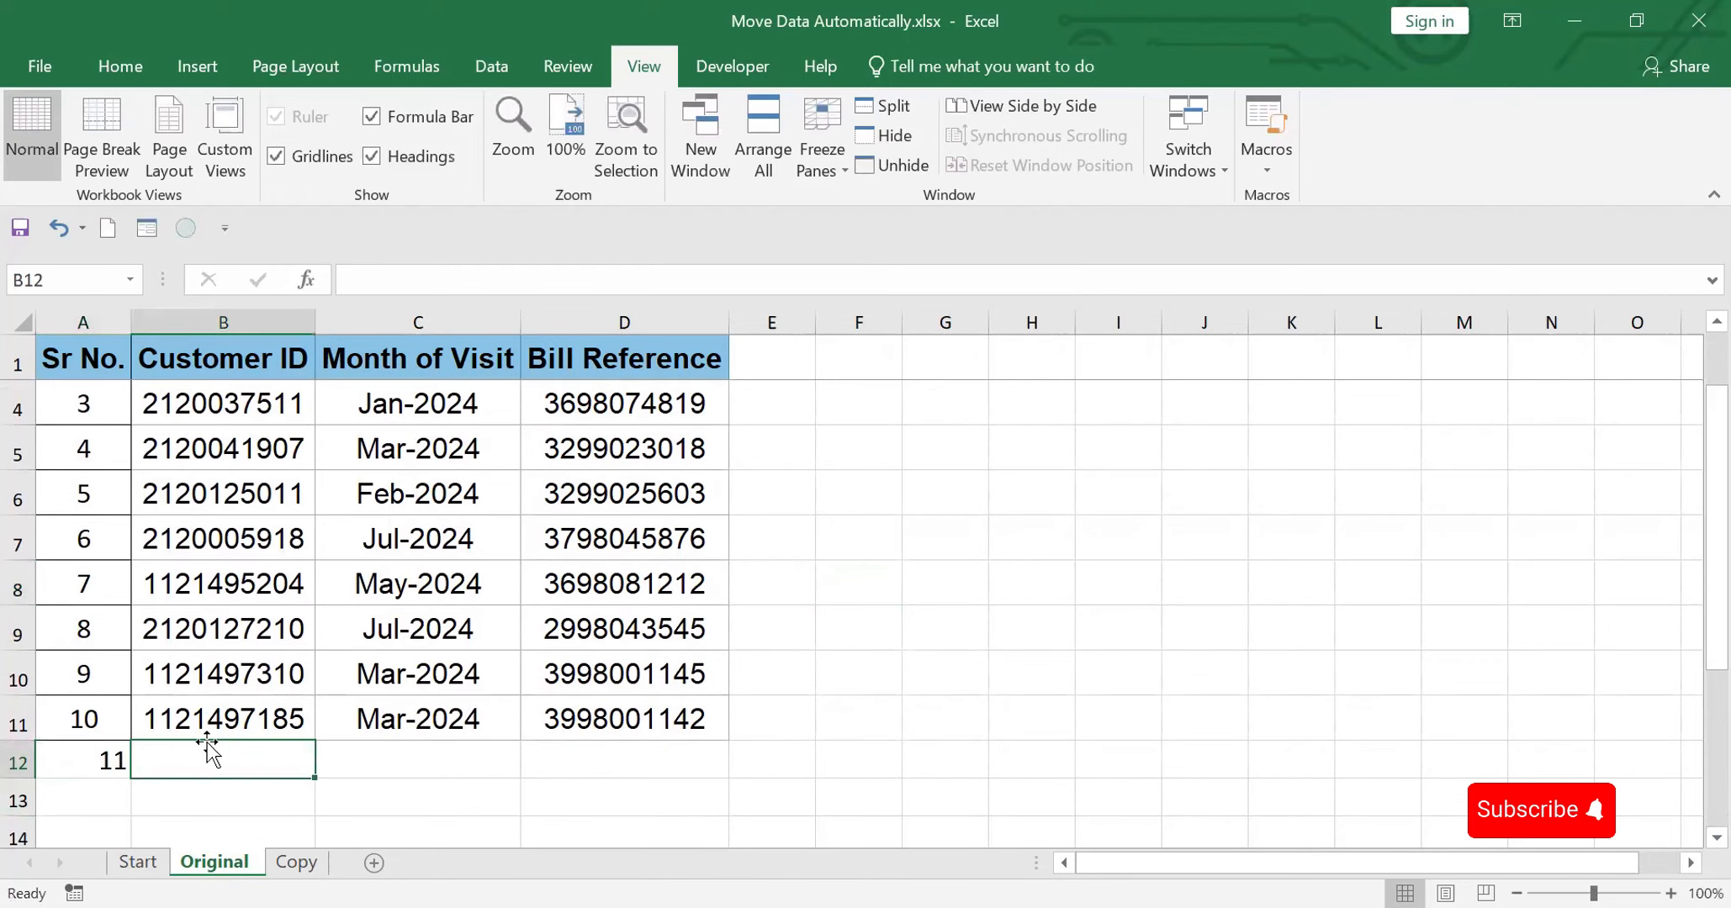
type("123654895")
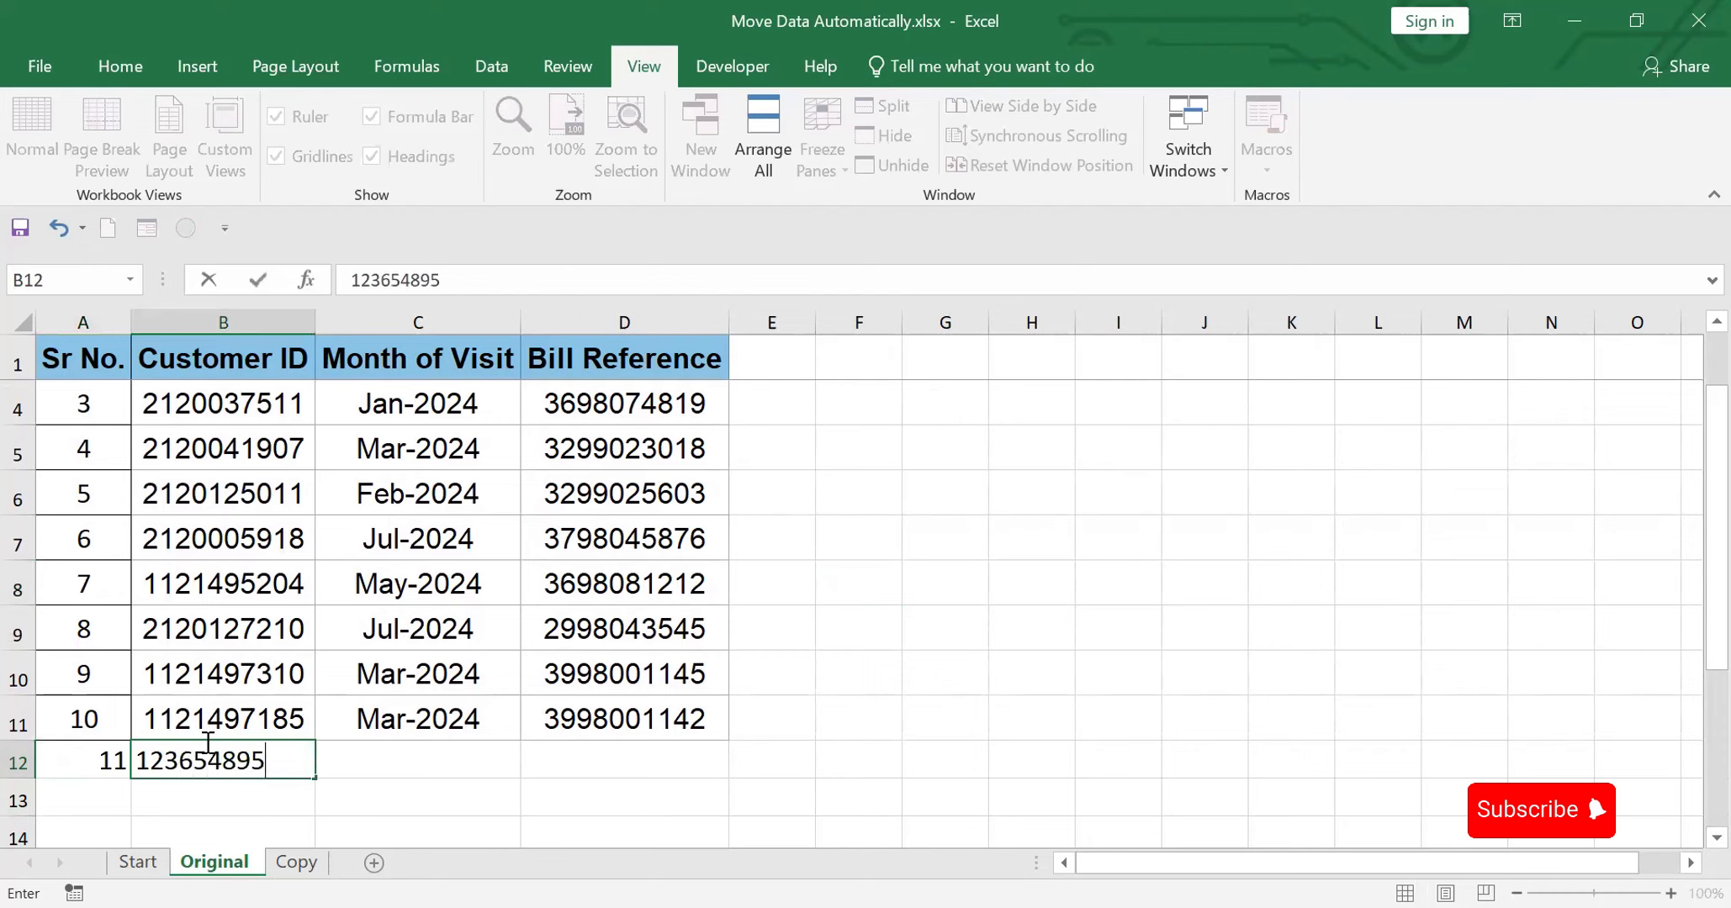
left_click(409, 751)
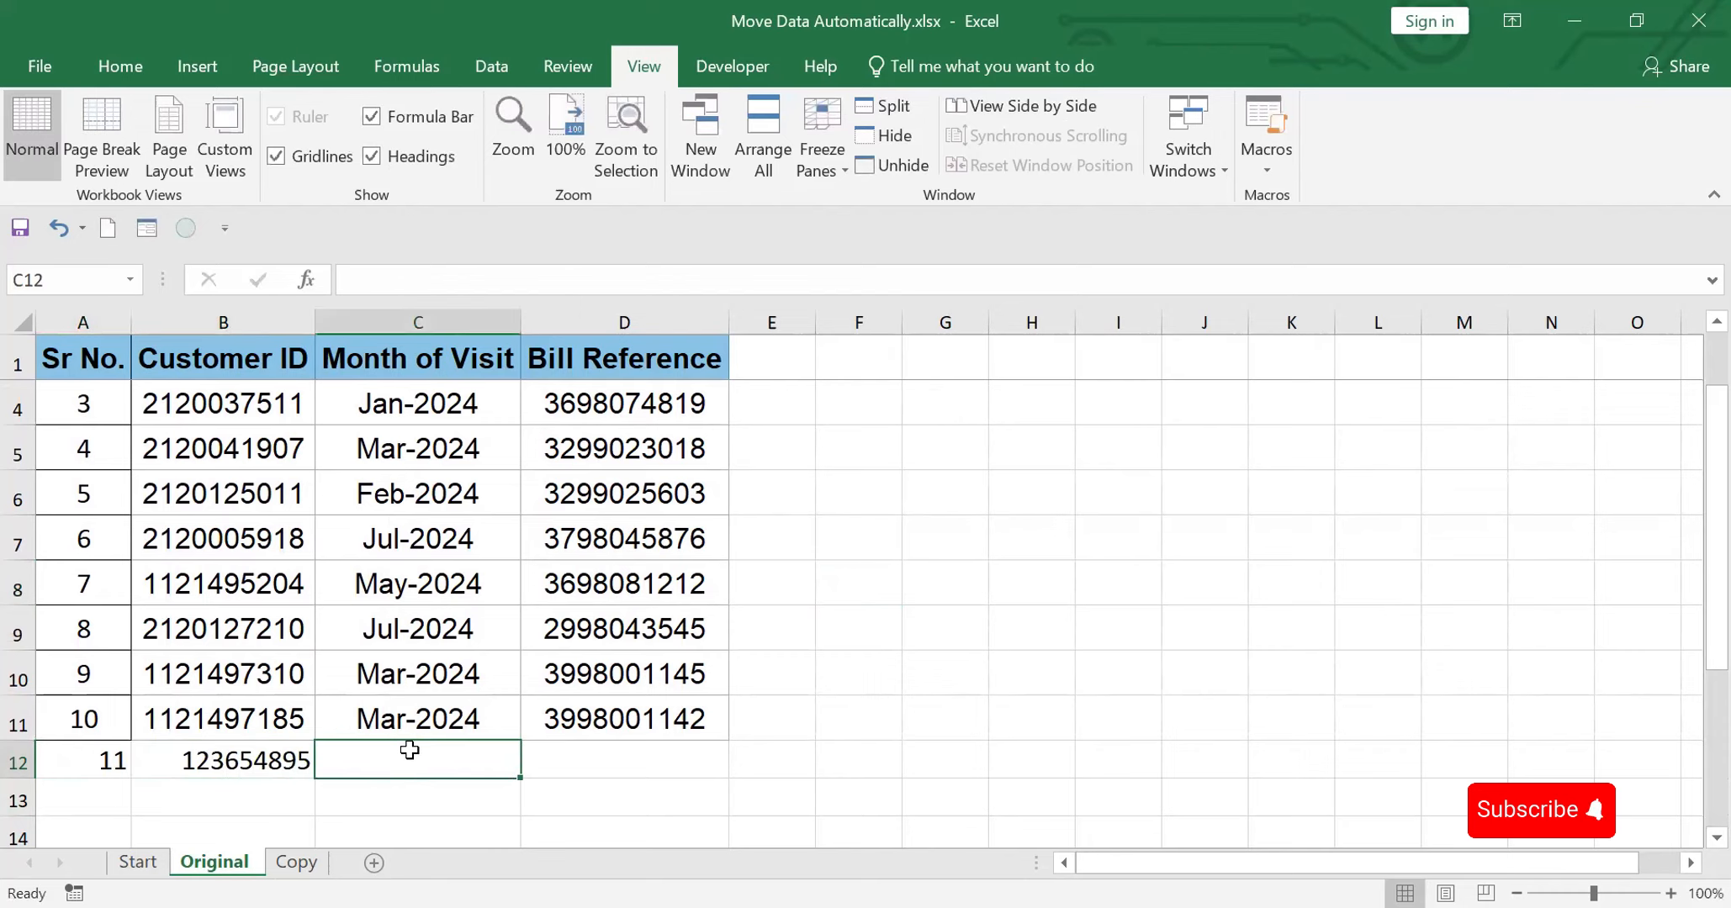
- Check the Copy sheet's linked cells in rows 12 and 13 against the Original sheet
left_click(316, 859)
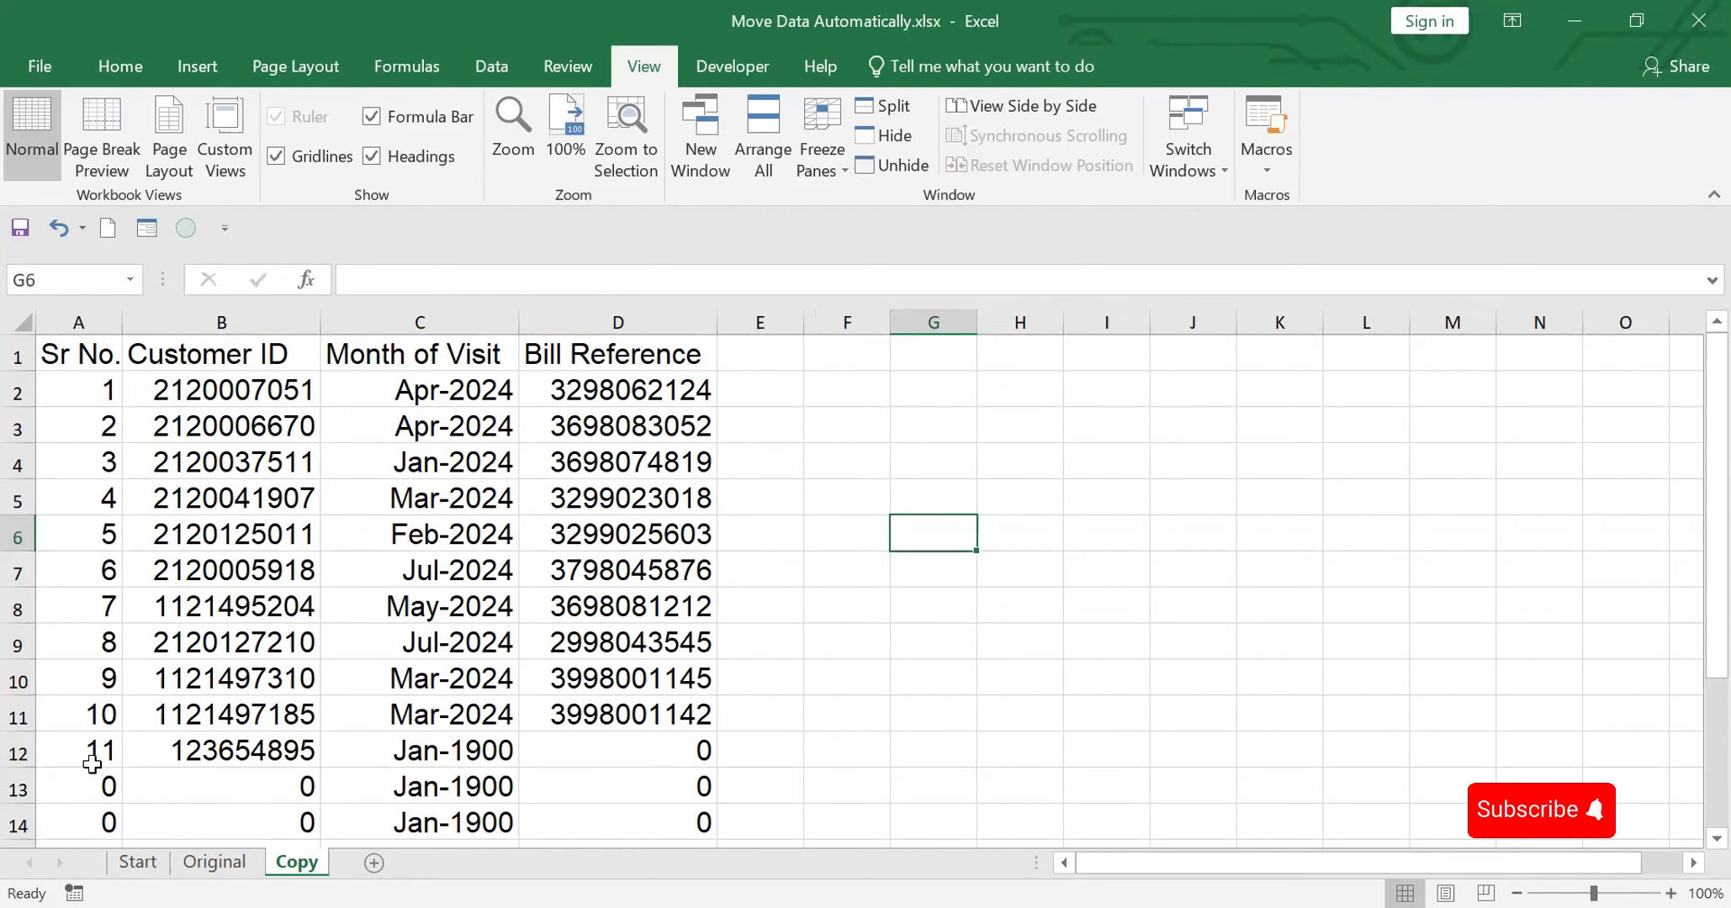
left_click(208, 753)
left_click_drag(209, 753, 614, 793)
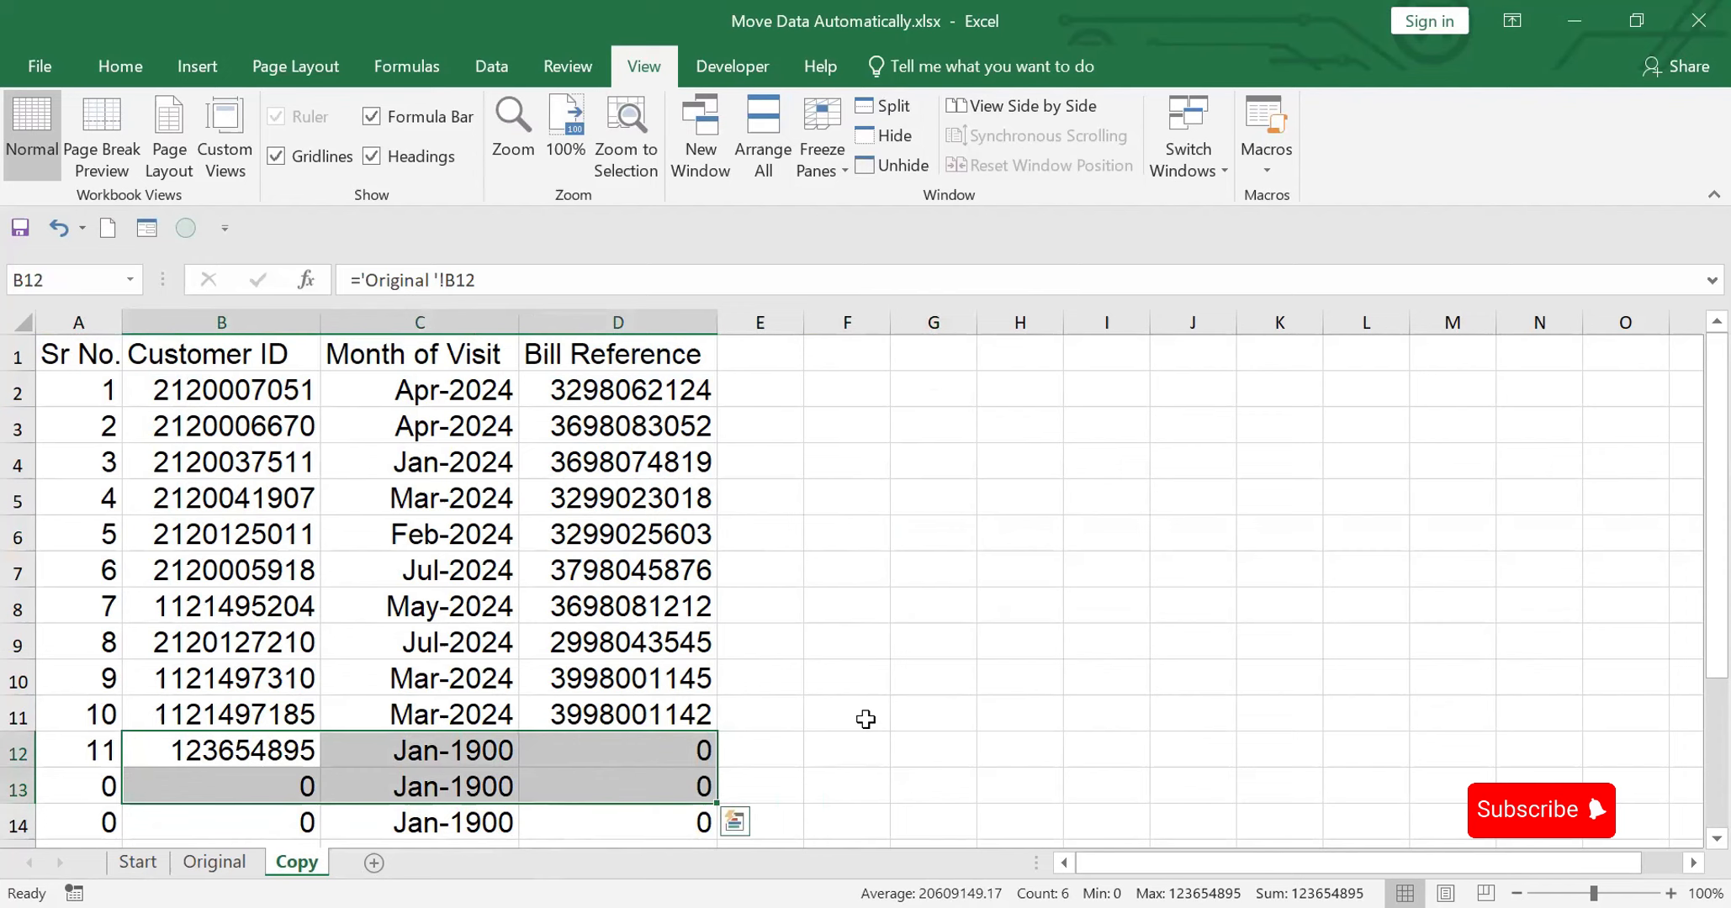
left_click(213, 863)
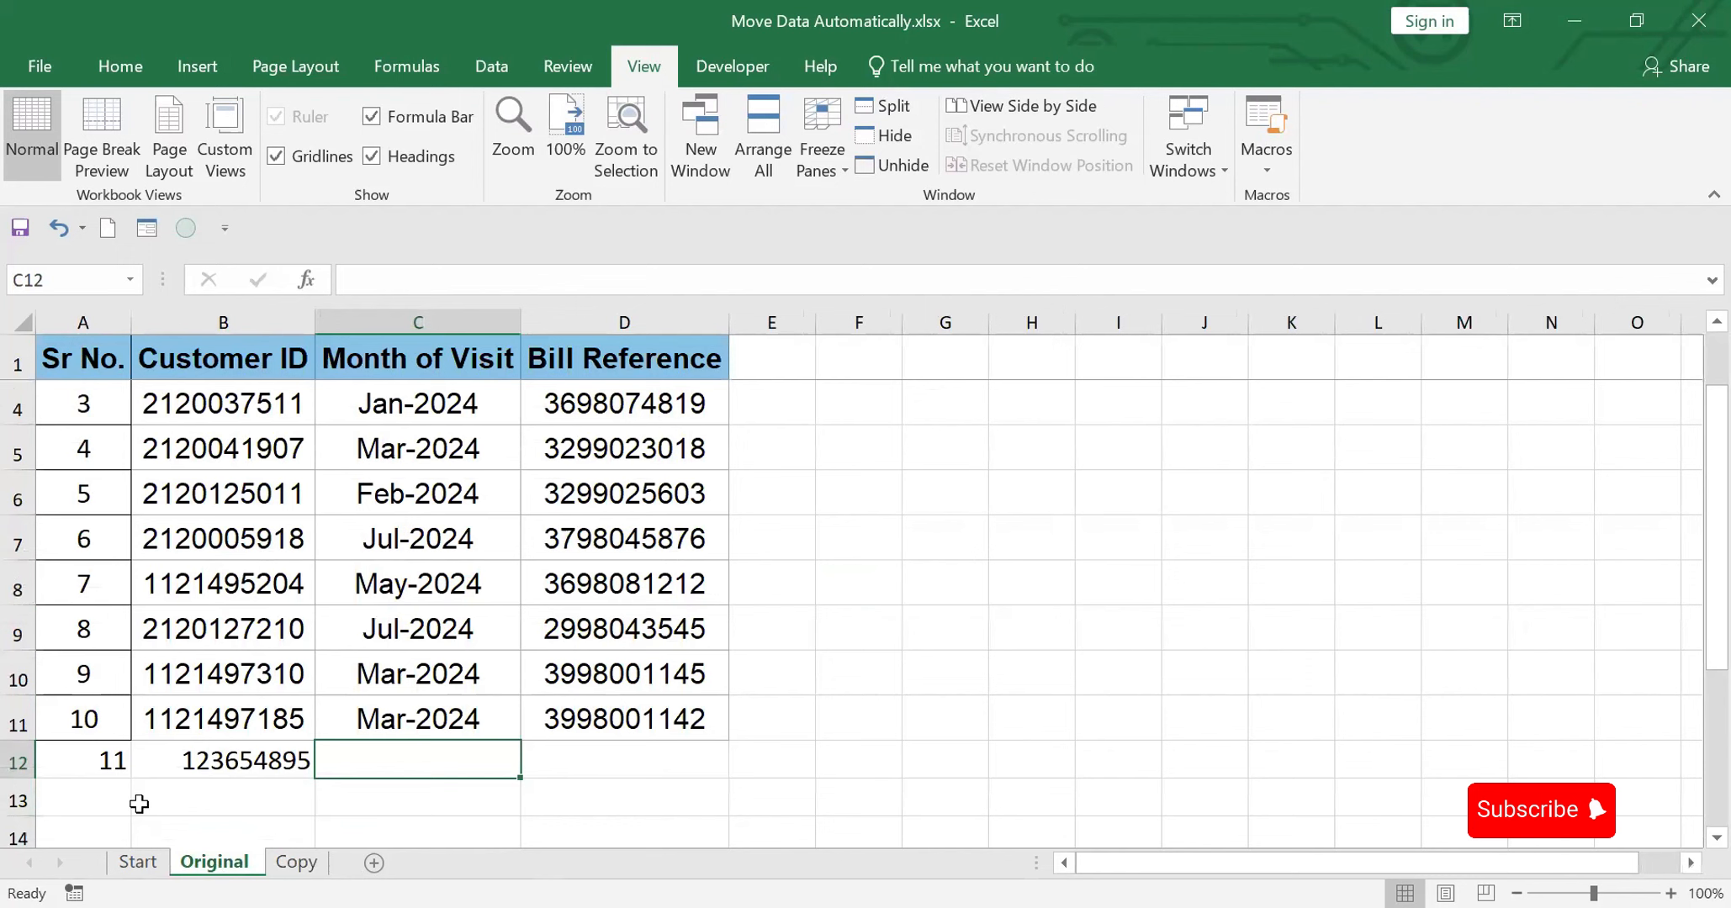
left_click(295, 862)
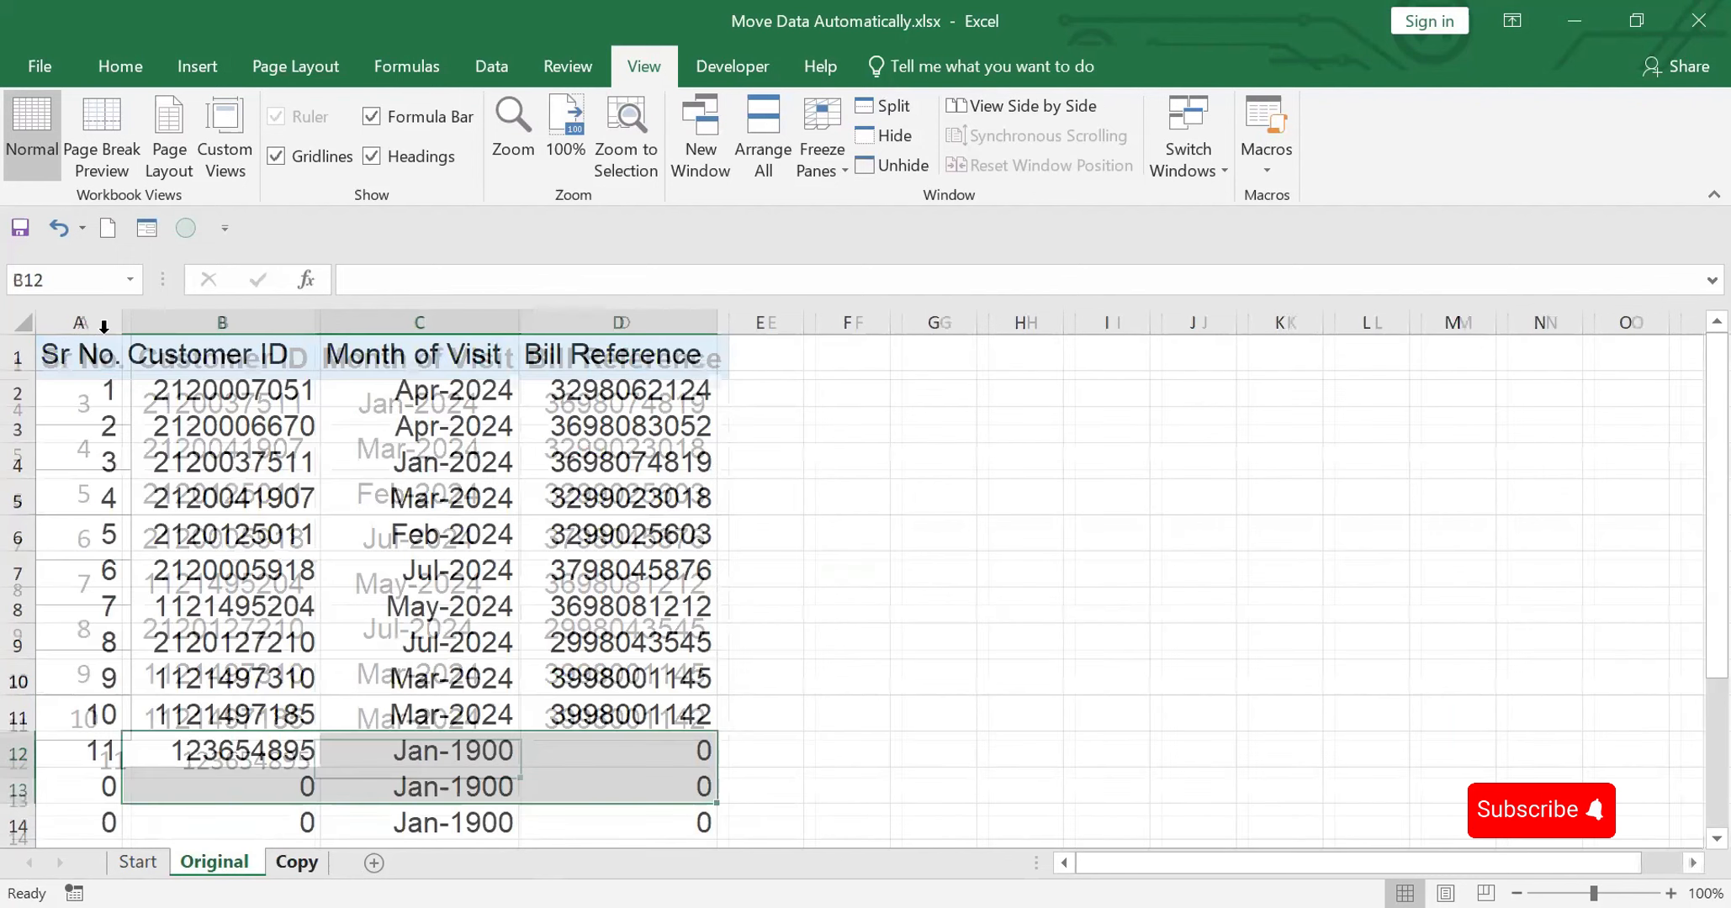
- Change the formula in Copy sheet cell A1 to =IF('Original '!A1="","",'Original '!A1)
left_click(80, 351)
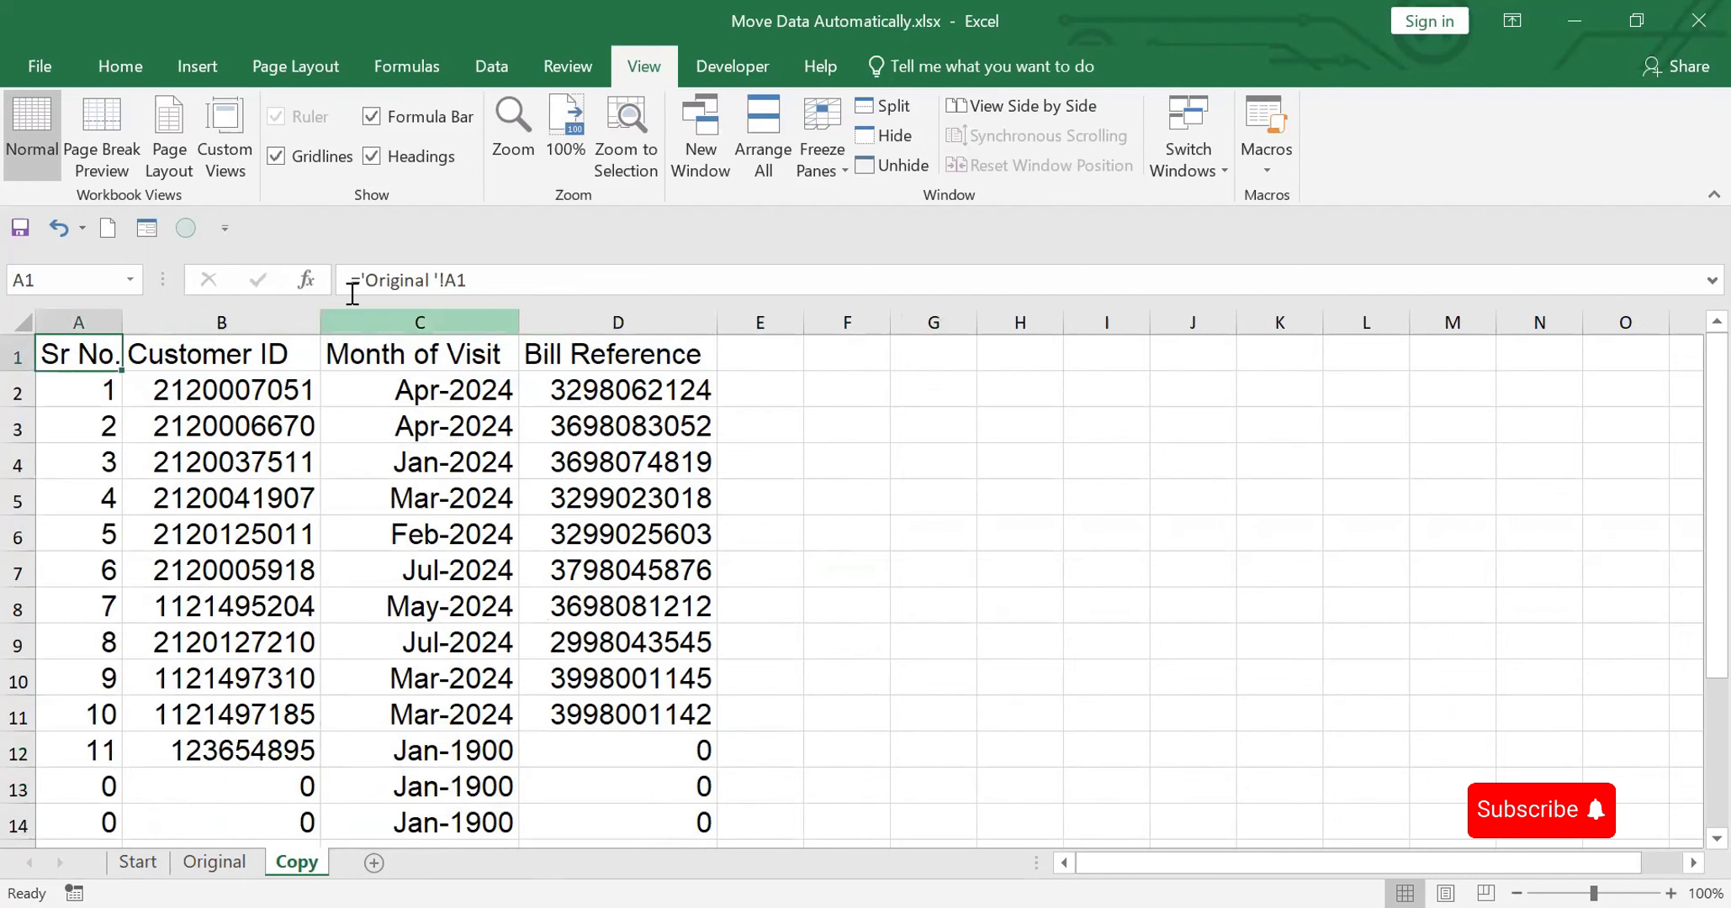
left_click(353, 290)
type("if('Original '!A1")
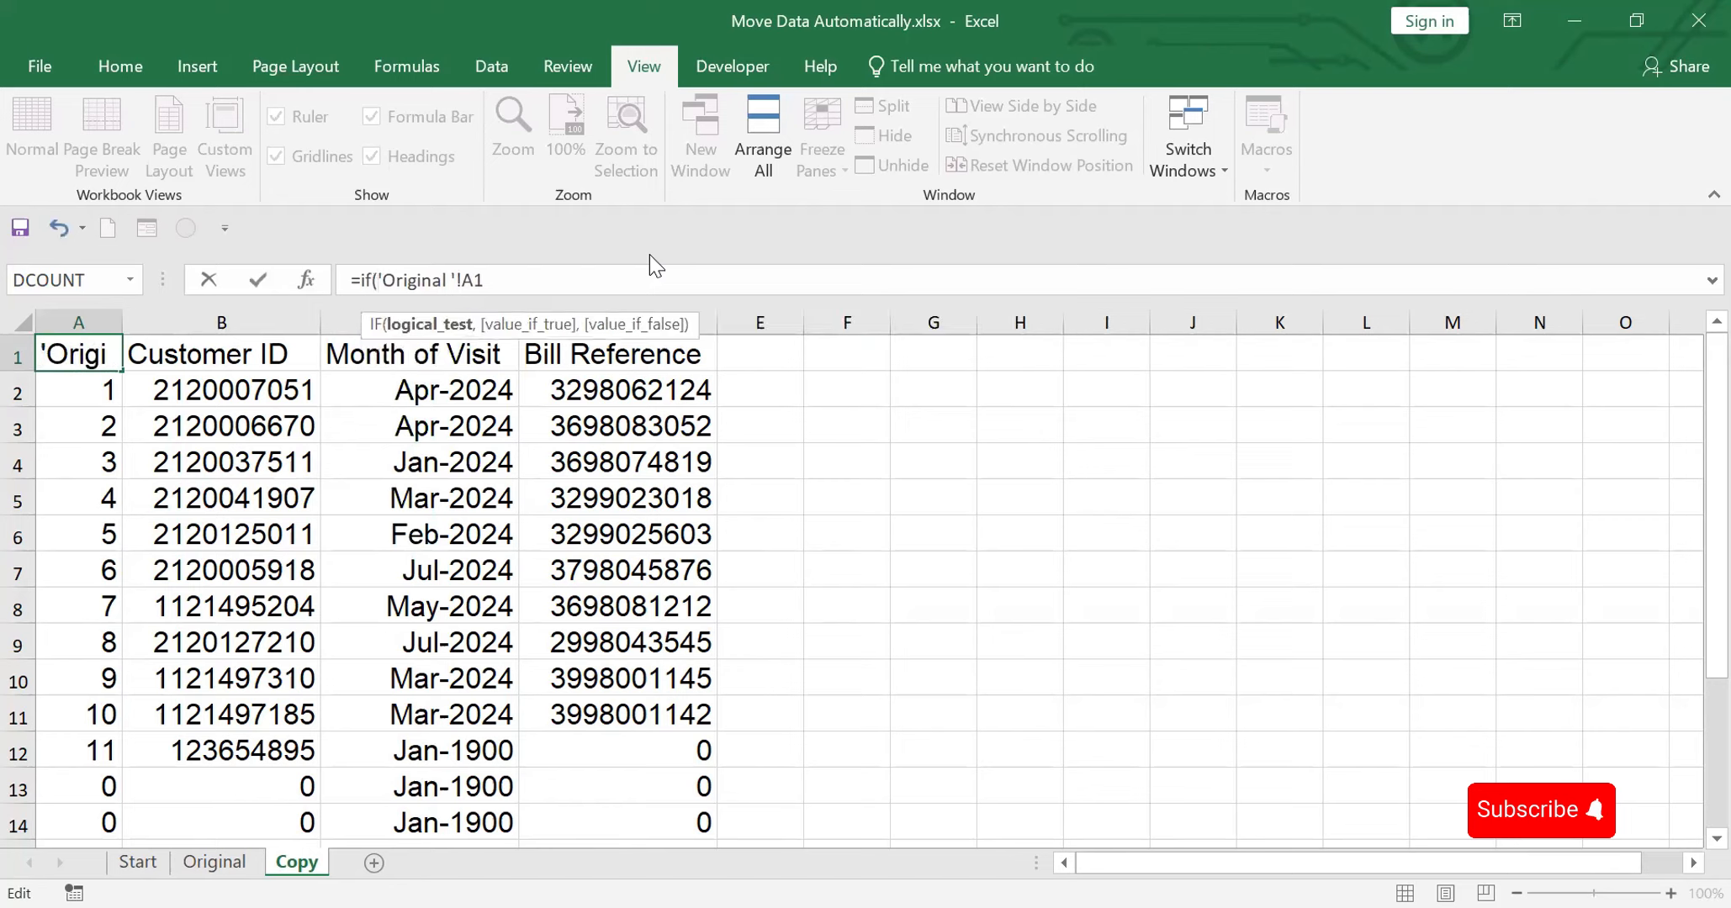
left_click(516, 278)
type("=\"\"")
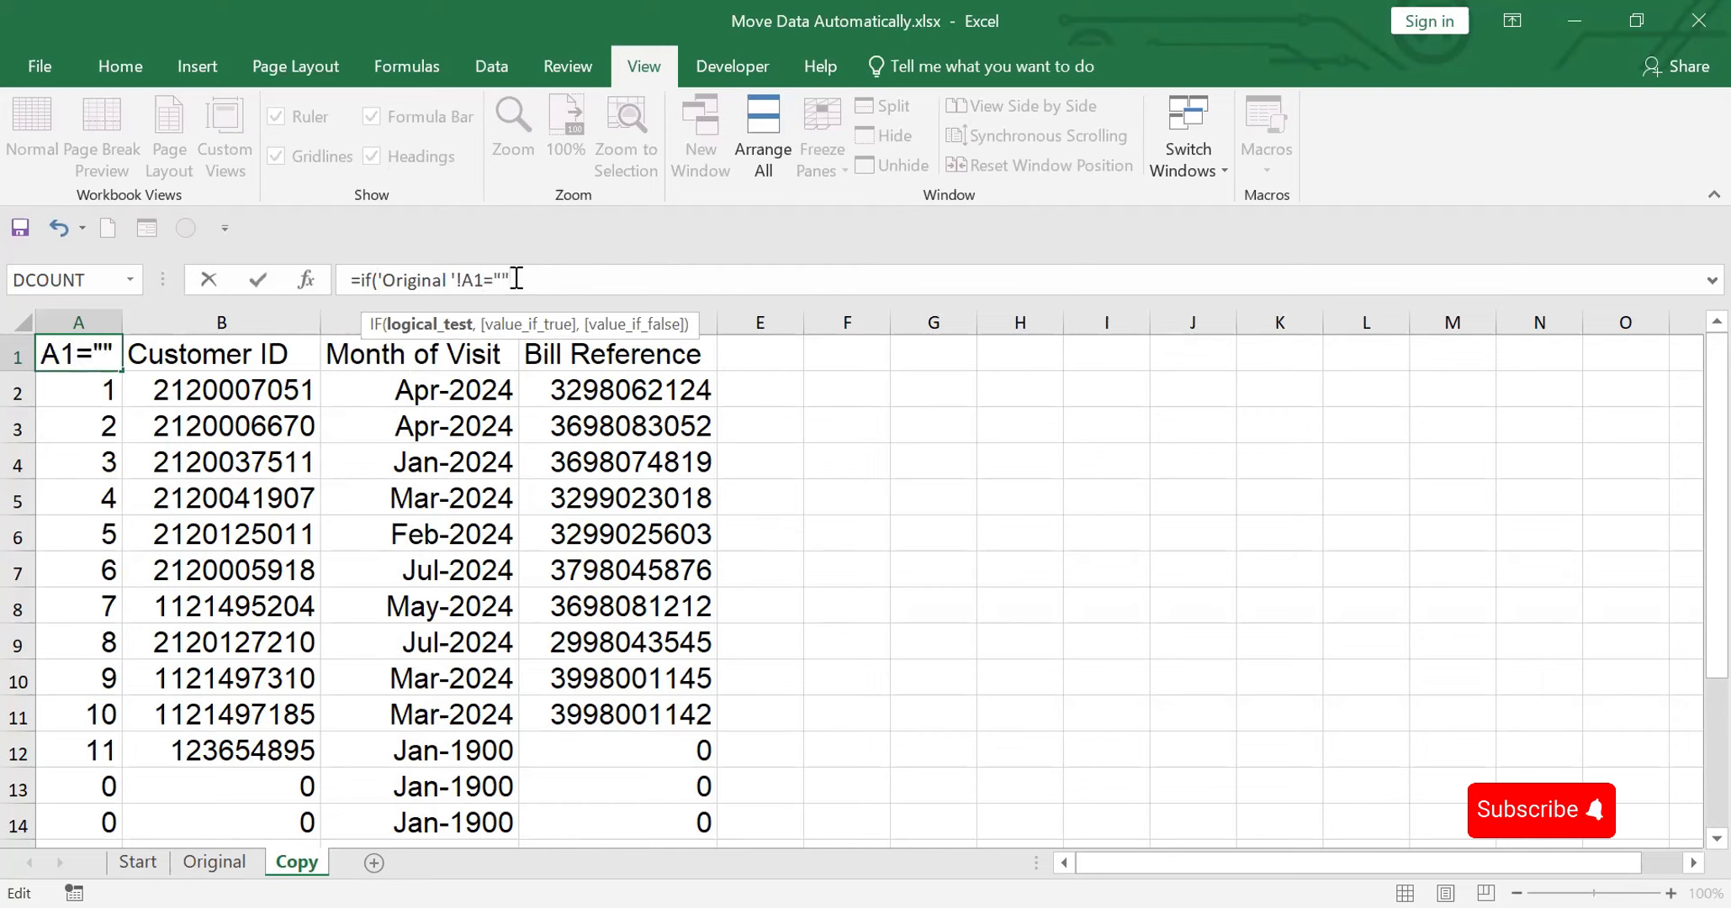
type(",")
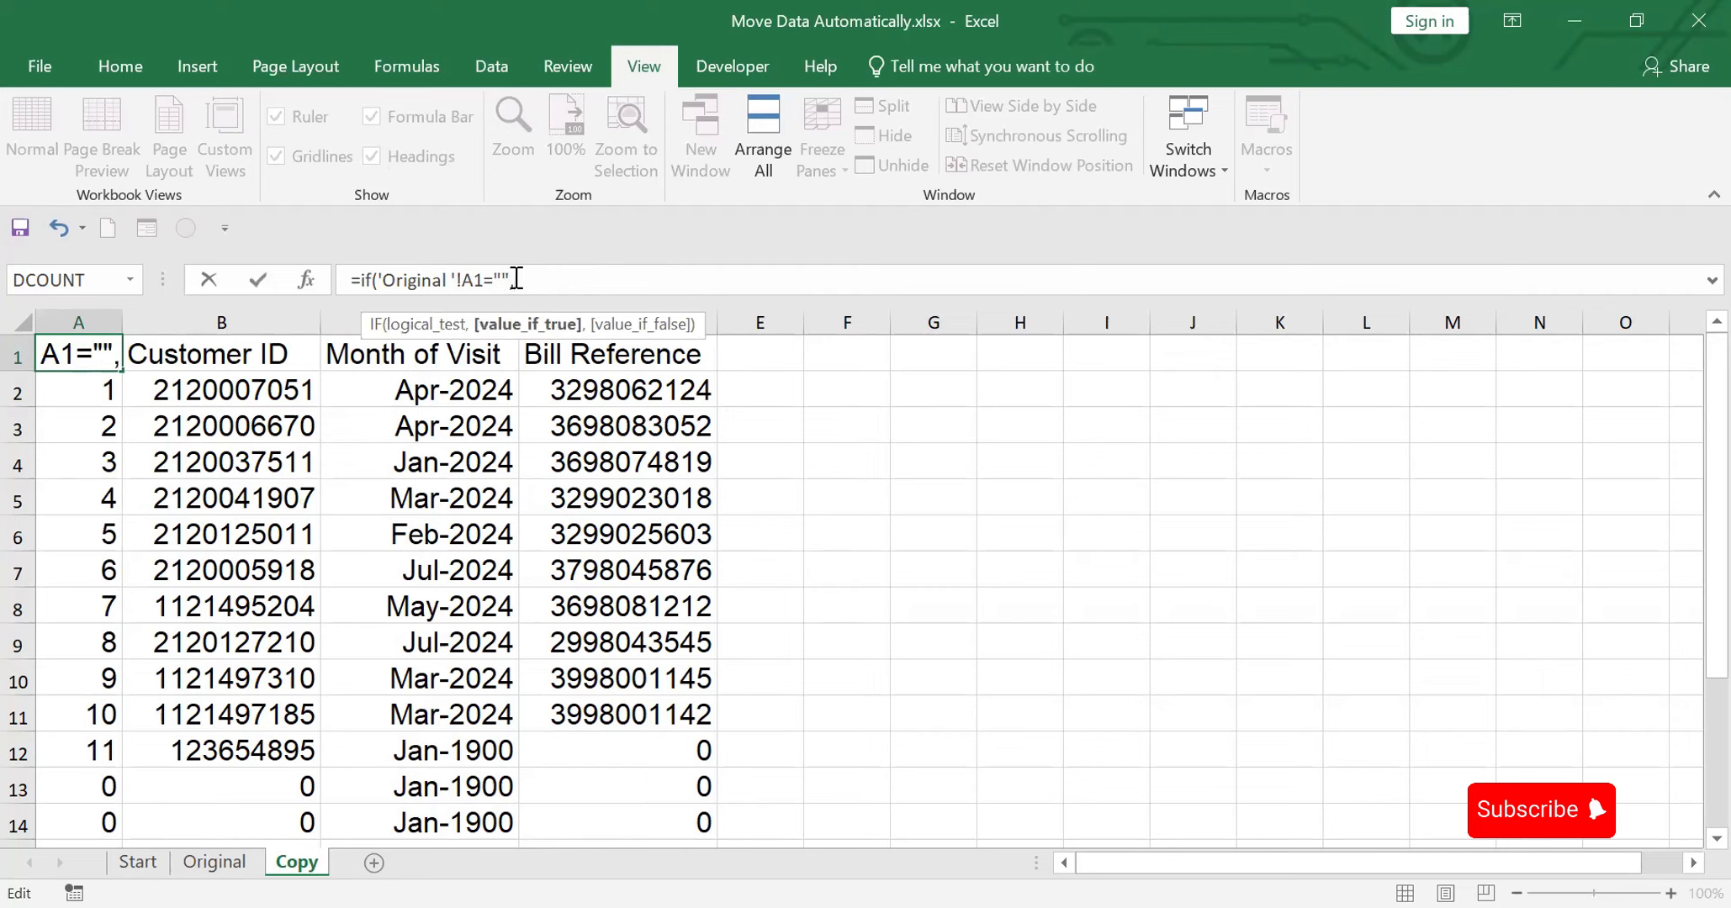
type("\"\",")
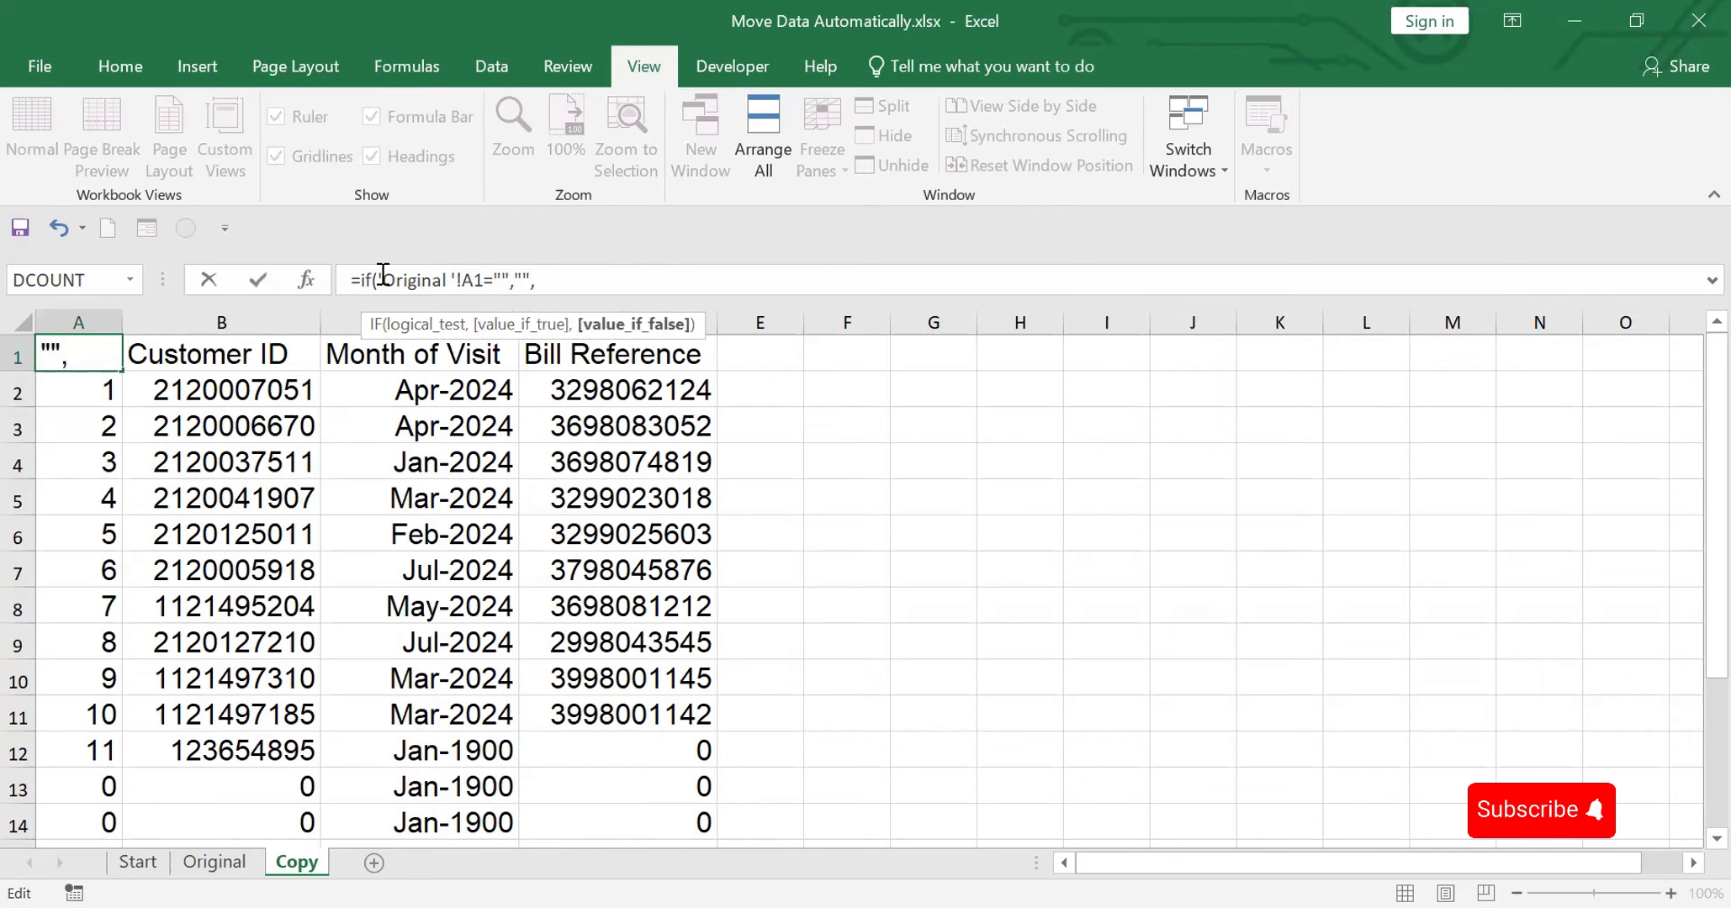
left_click_drag(380, 279, 486, 288)
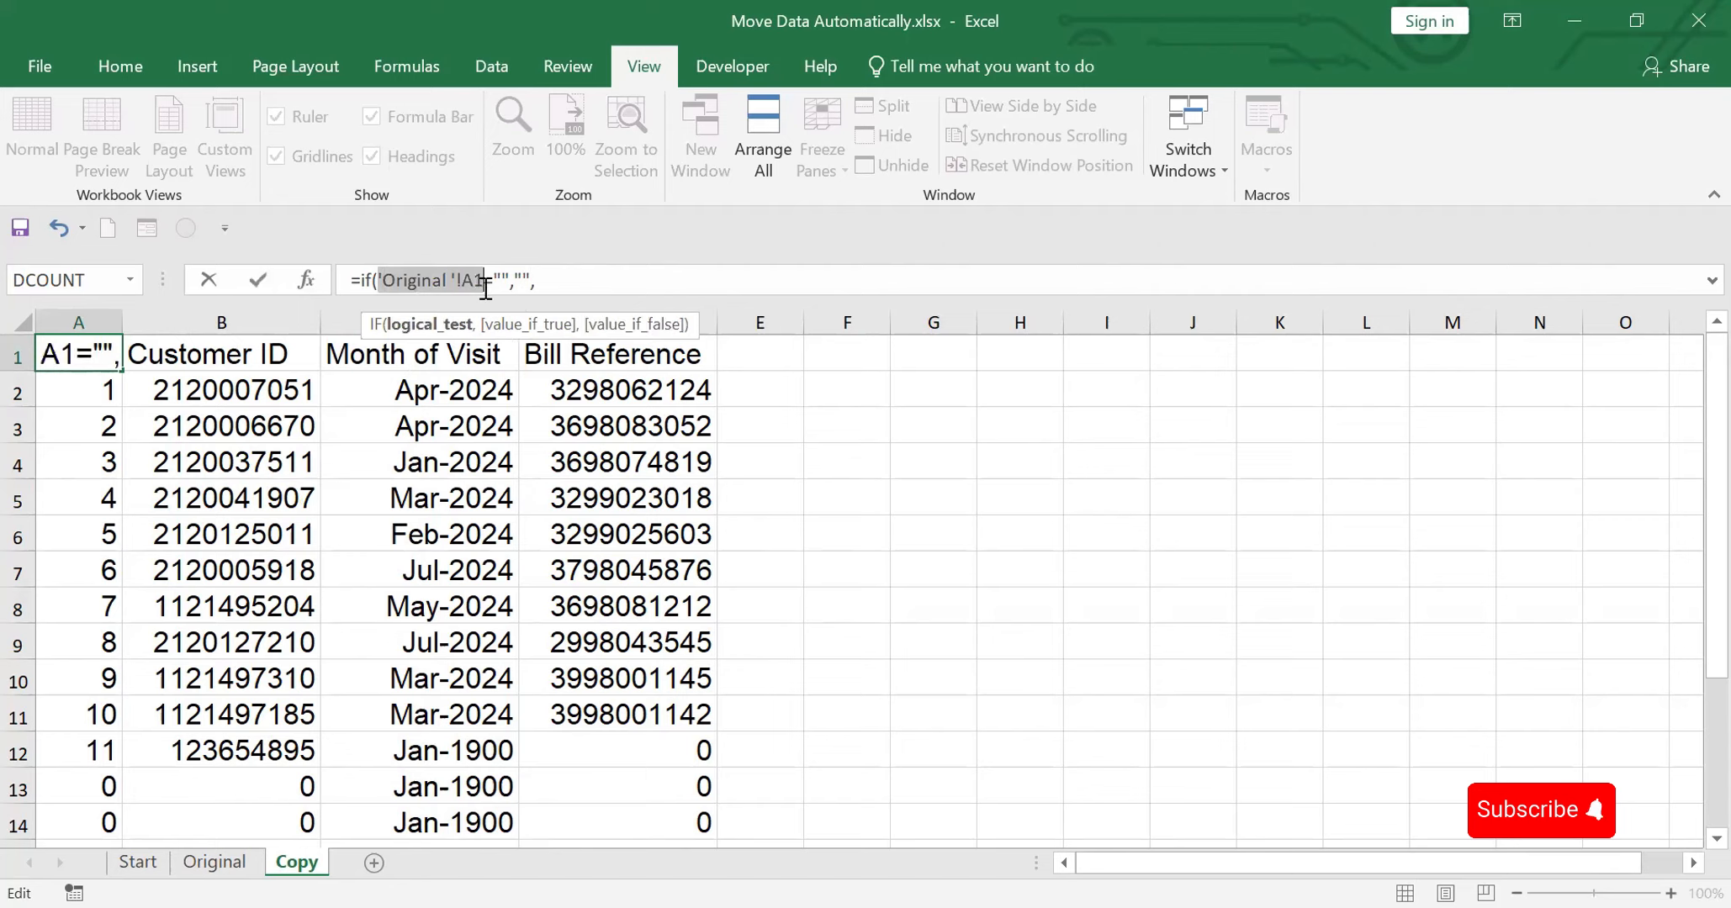
key("ctrl+c")
key("End")
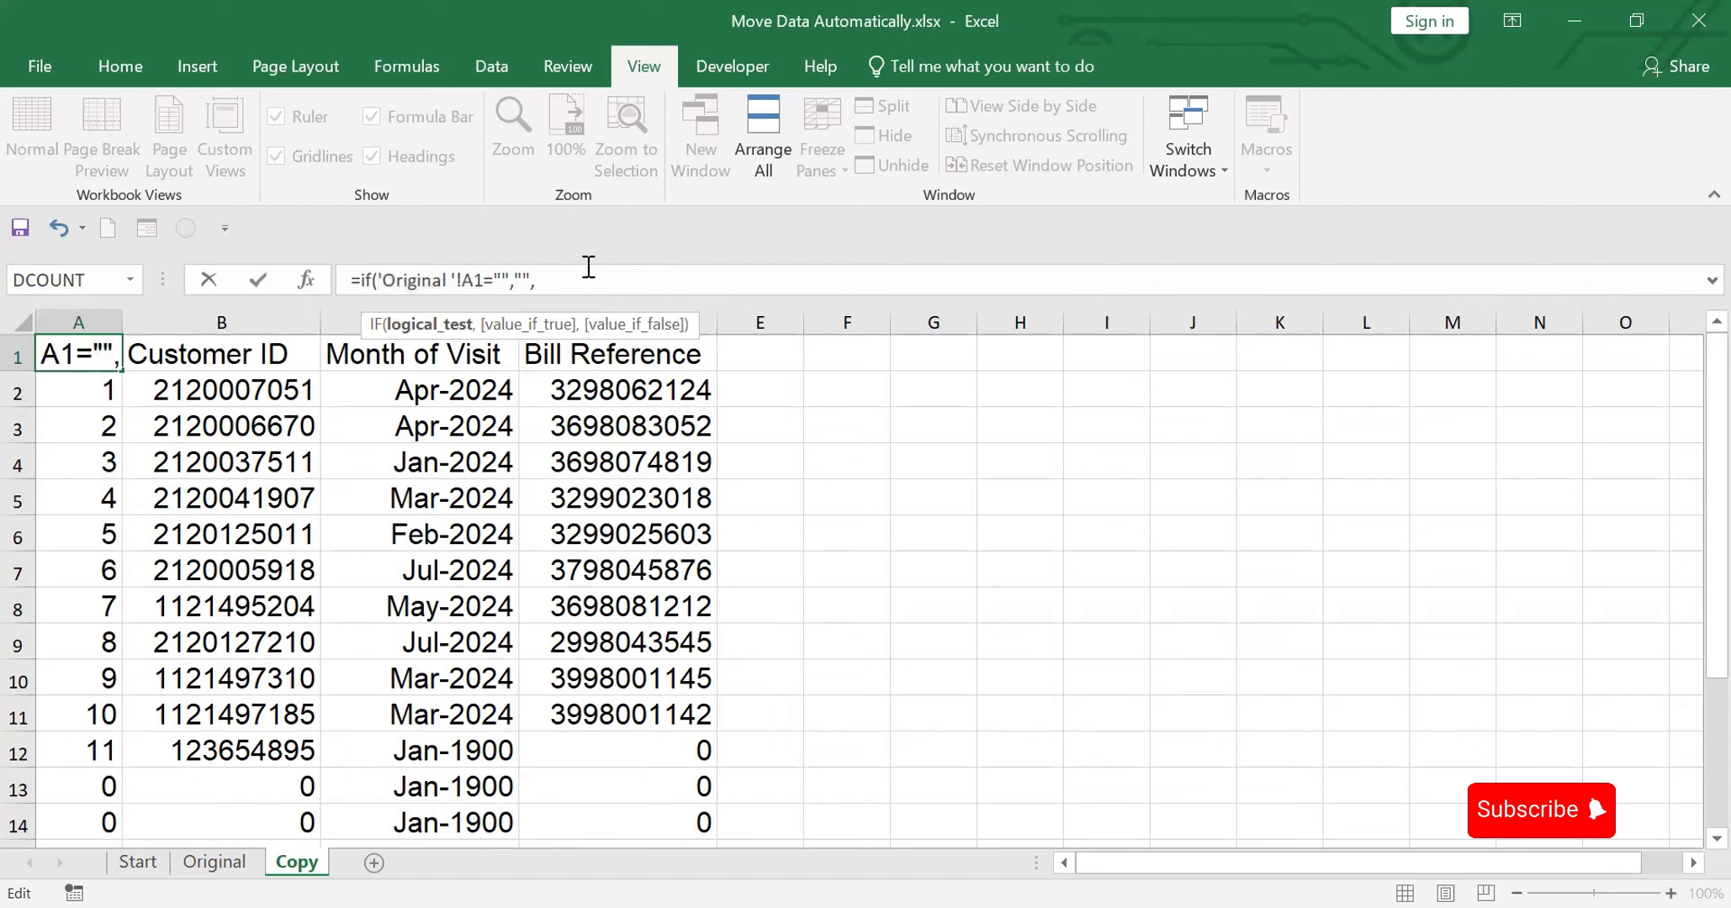
key("ctrl+v")
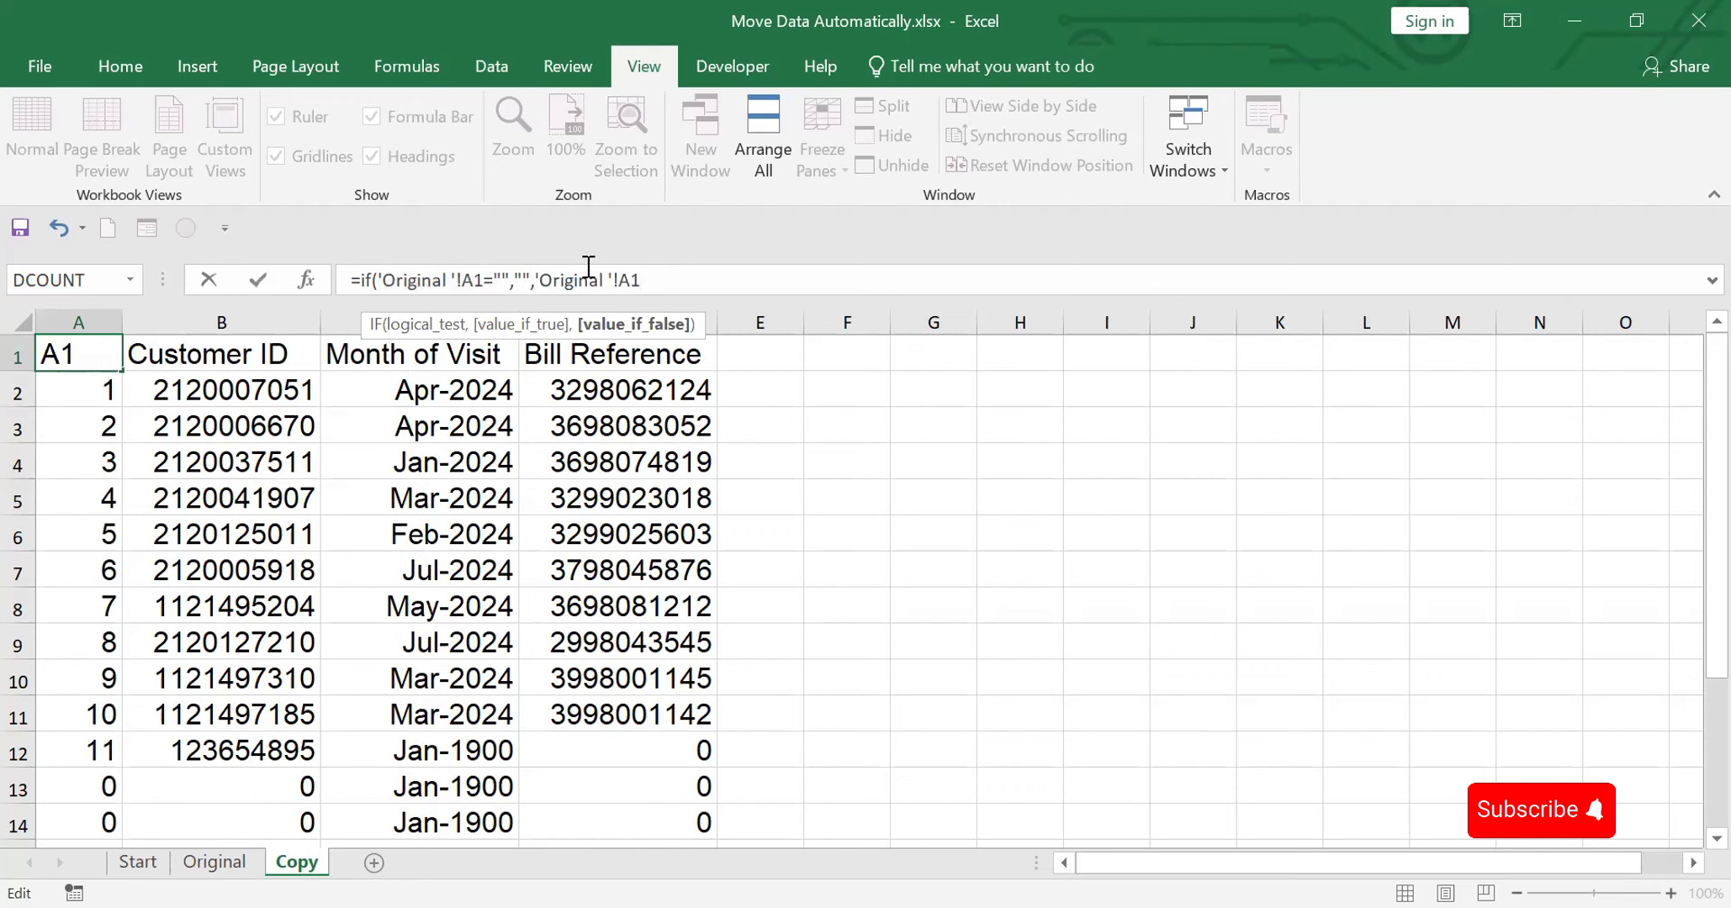
type(")")
key("Return")
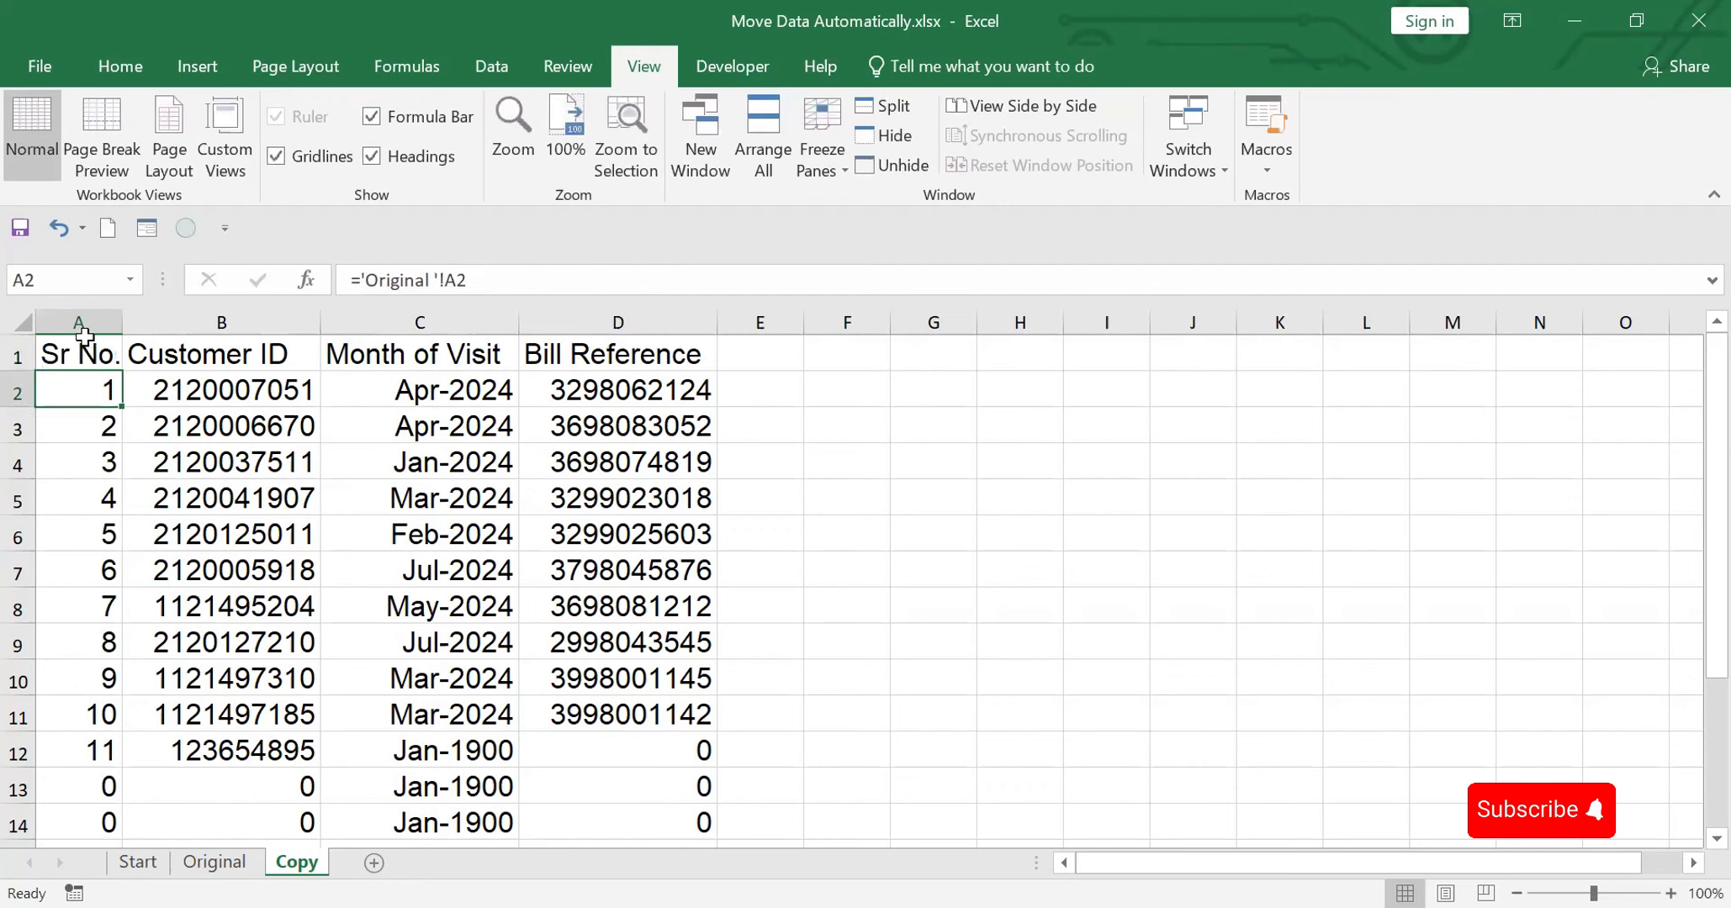
- Fill the IF formula from A1 across to column D and down to row 14
left_click(83, 337)
left_click_drag(122, 370, 736, 828)
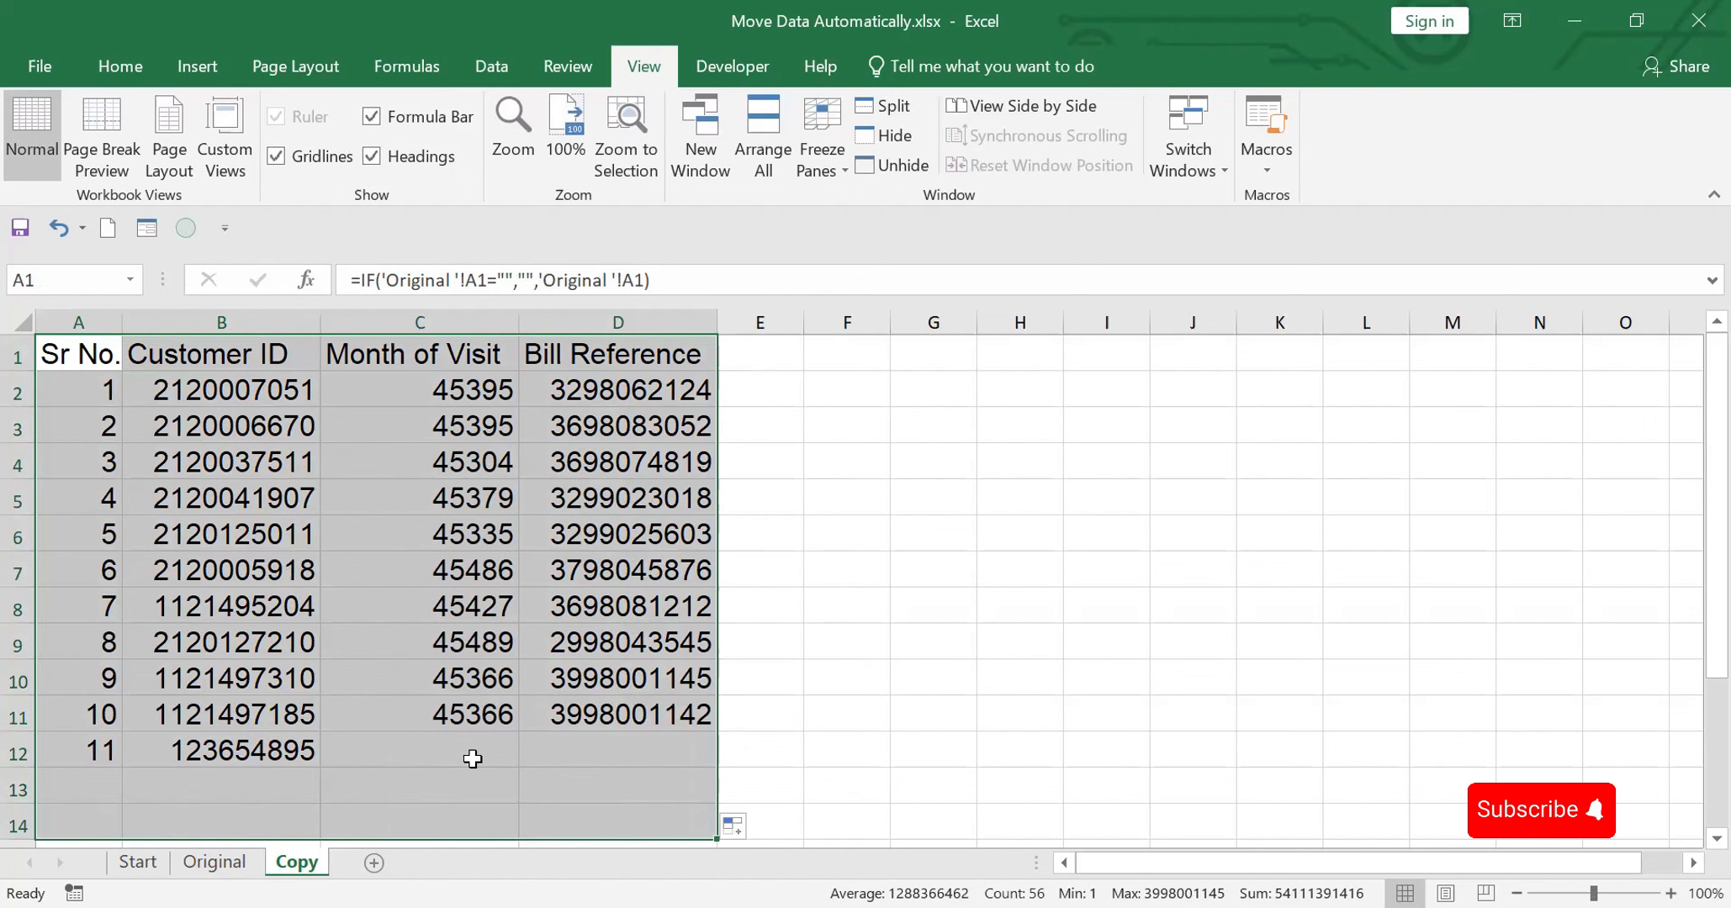
- Add a record in row 13 of the Original sheet with Sr No. 12, a customer ID and a bill reference, and check the Copy sheet
left_click(217, 864)
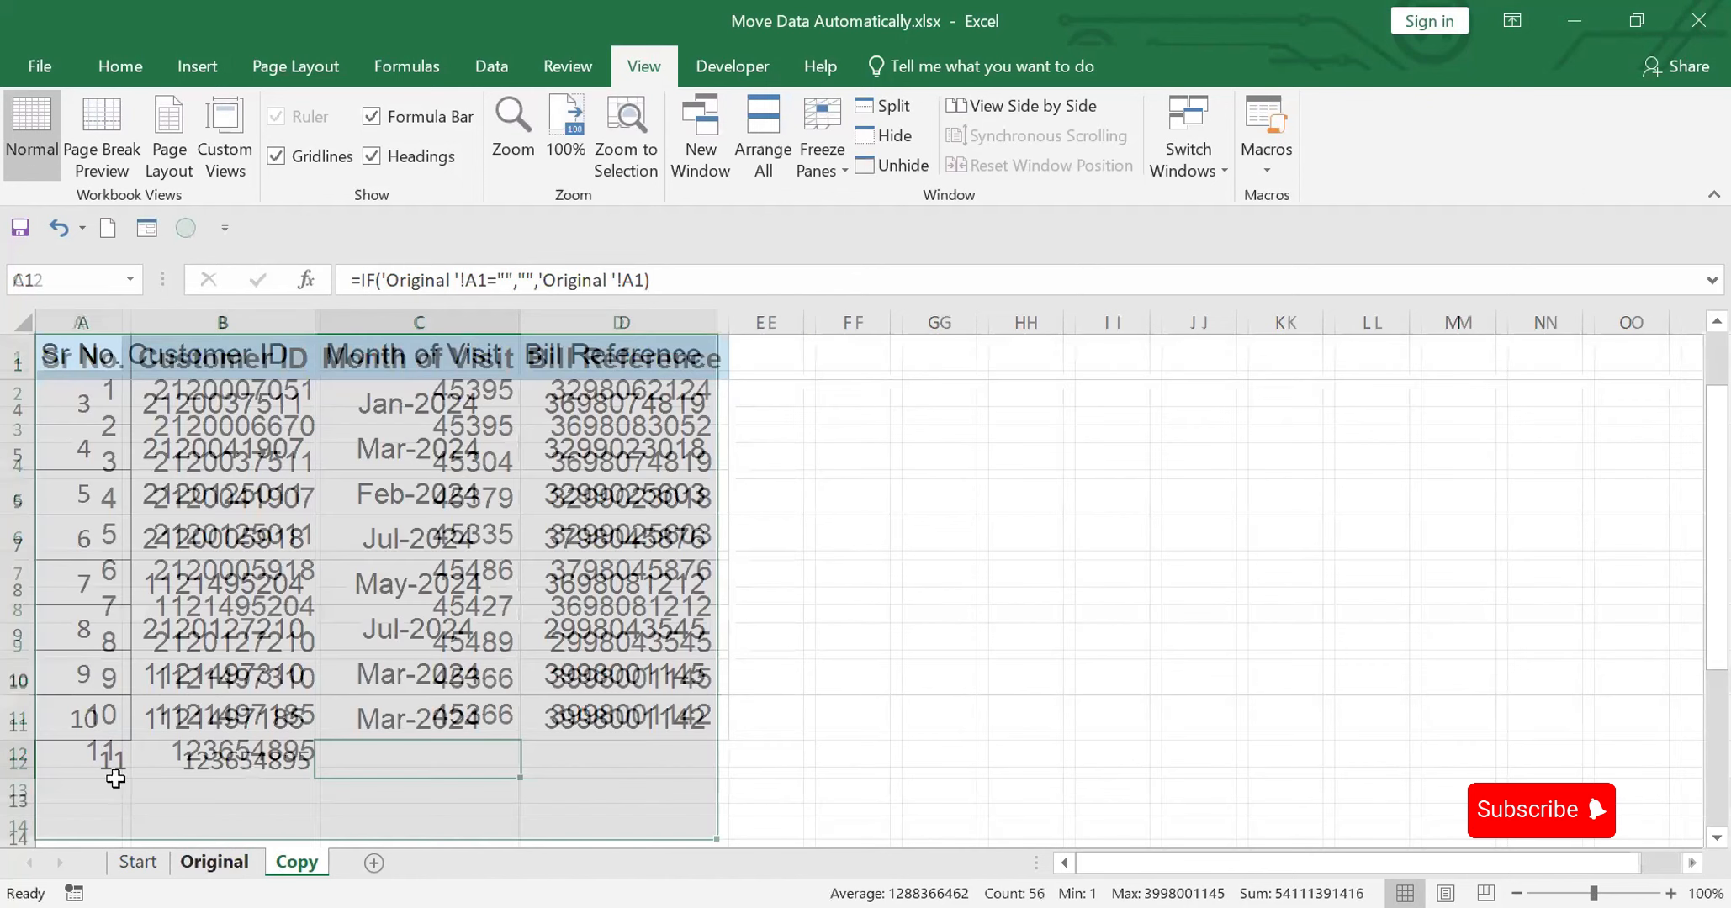
left_click(72, 791)
type("12")
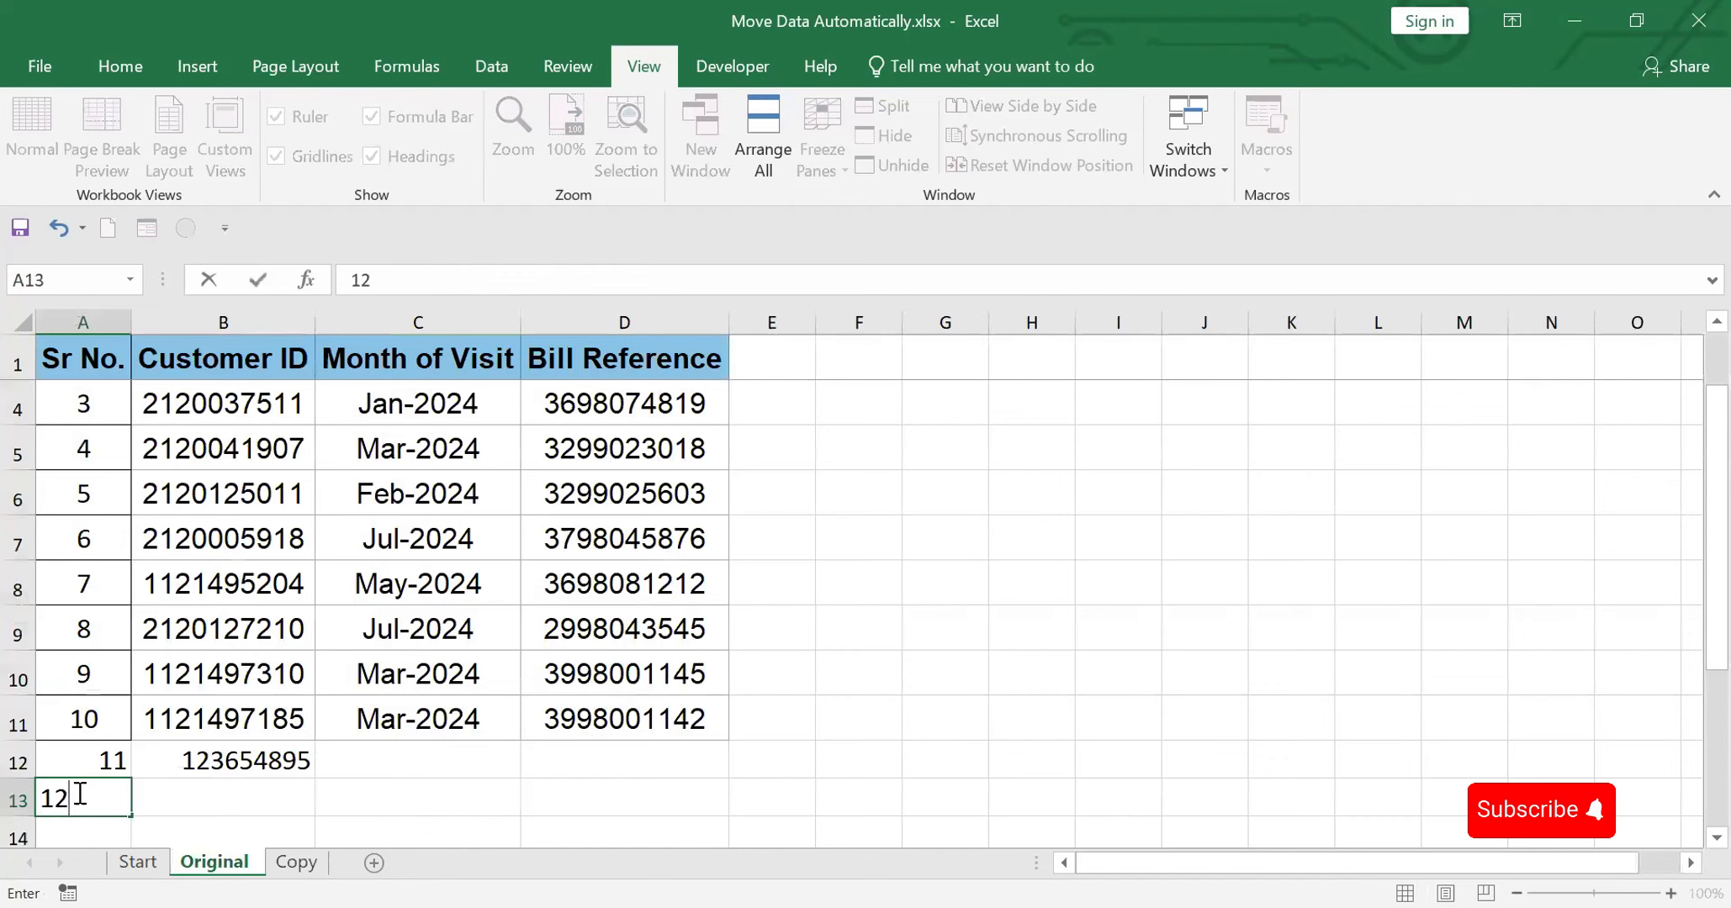
key("Tab")
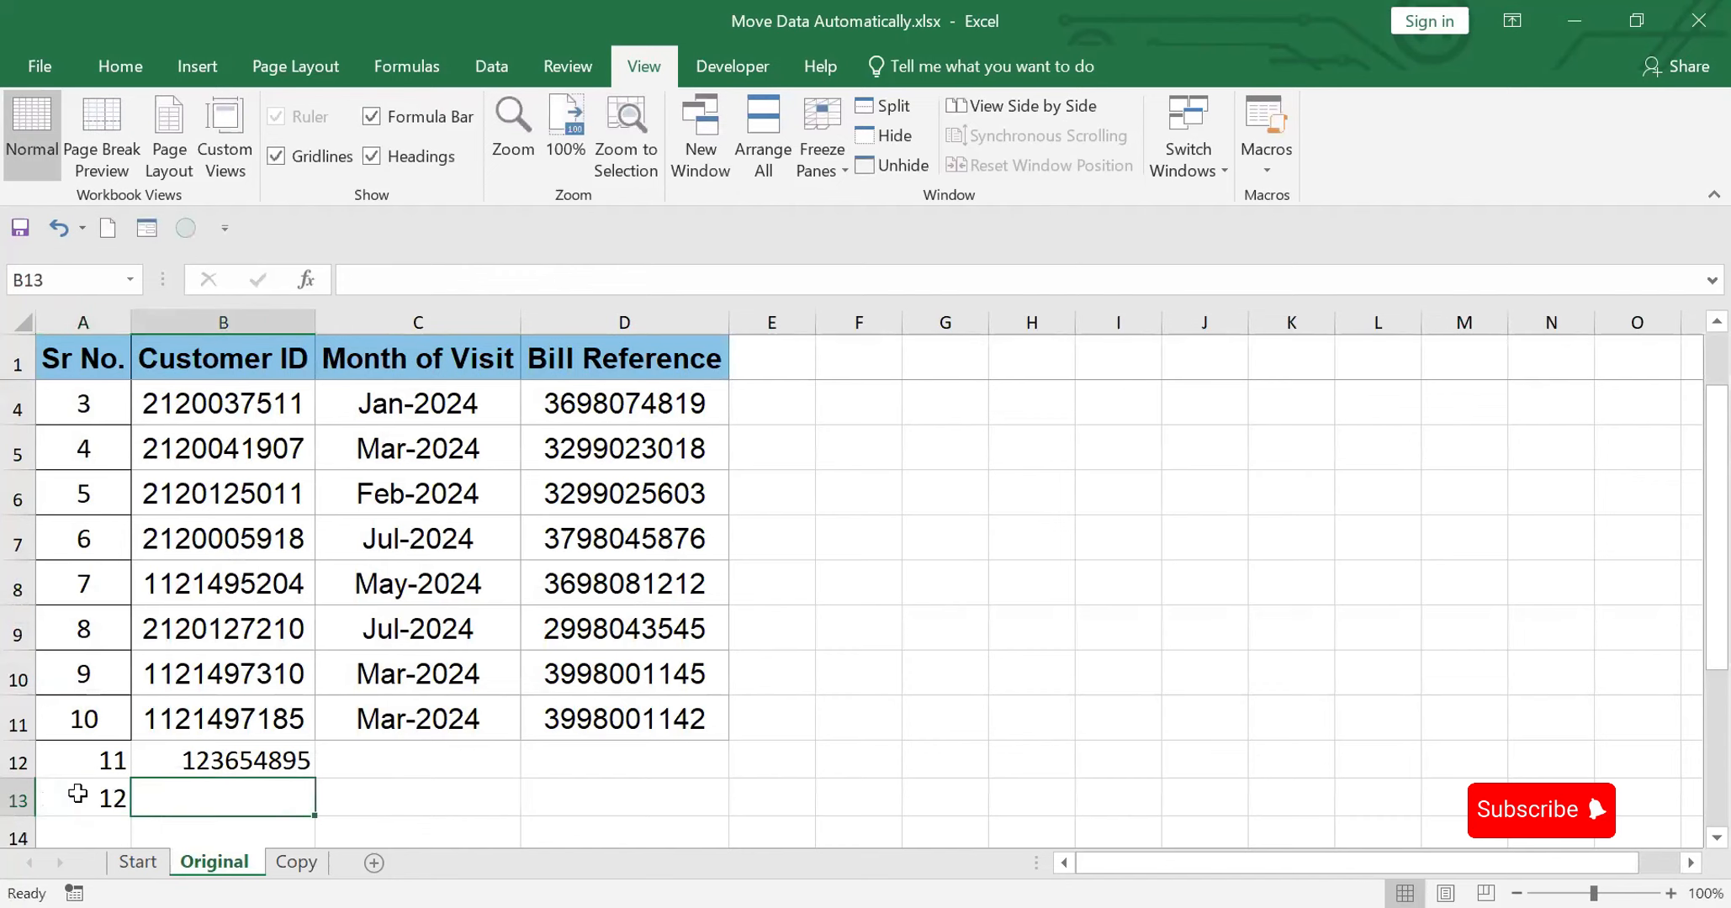
type("88888888")
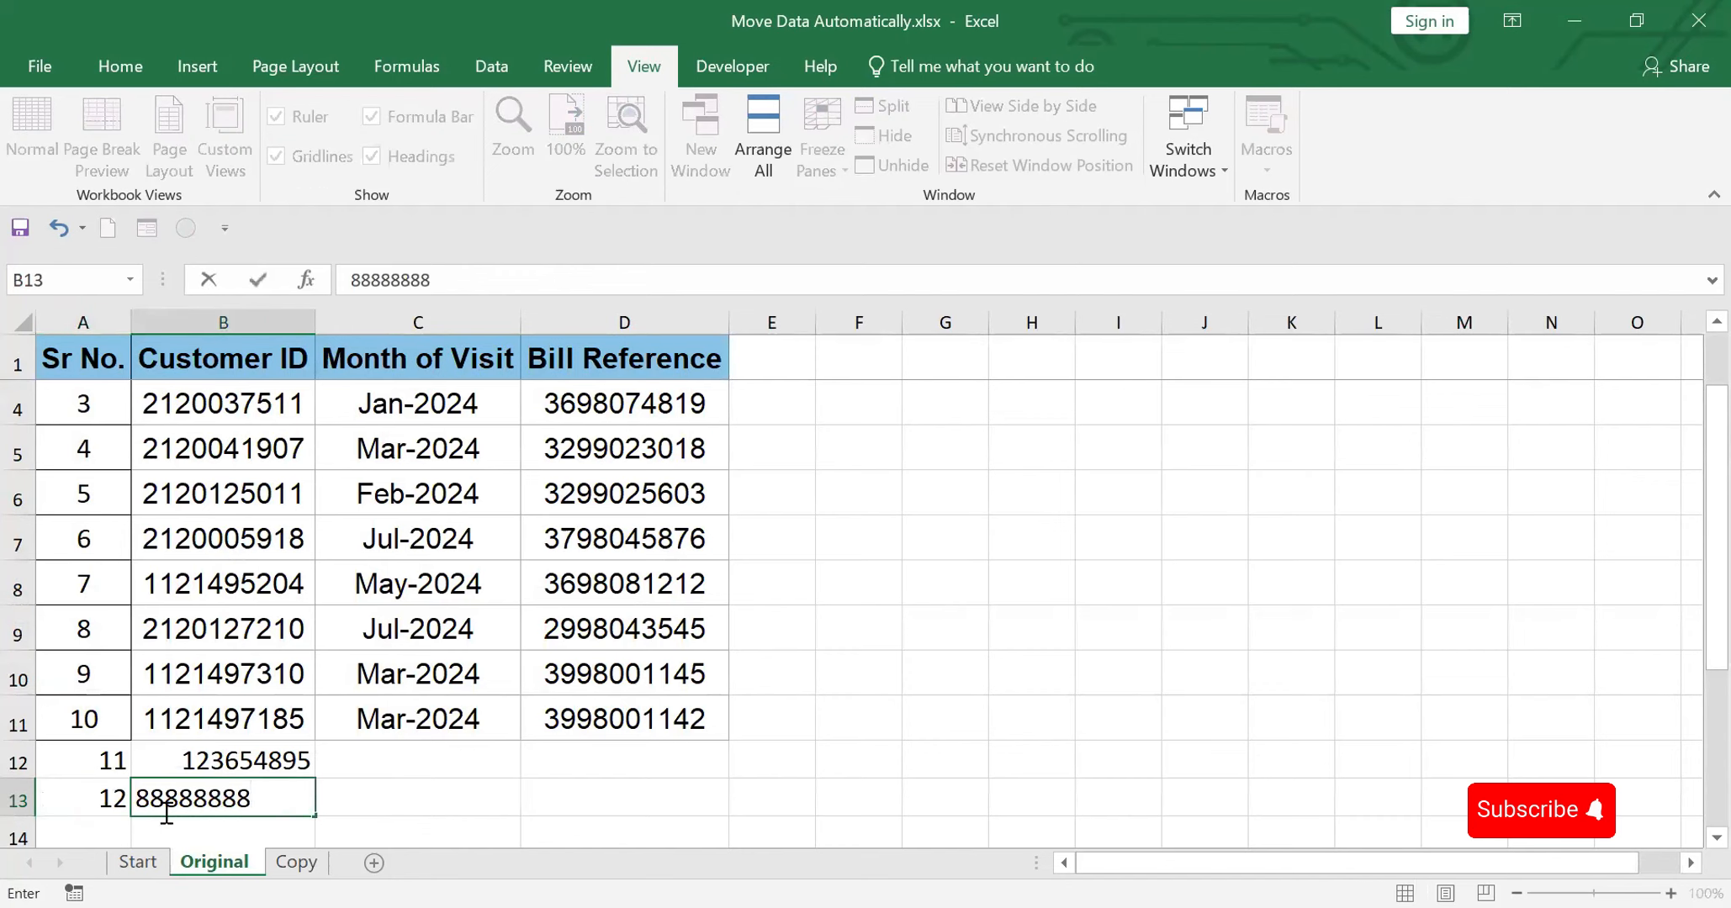
left_click(570, 784)
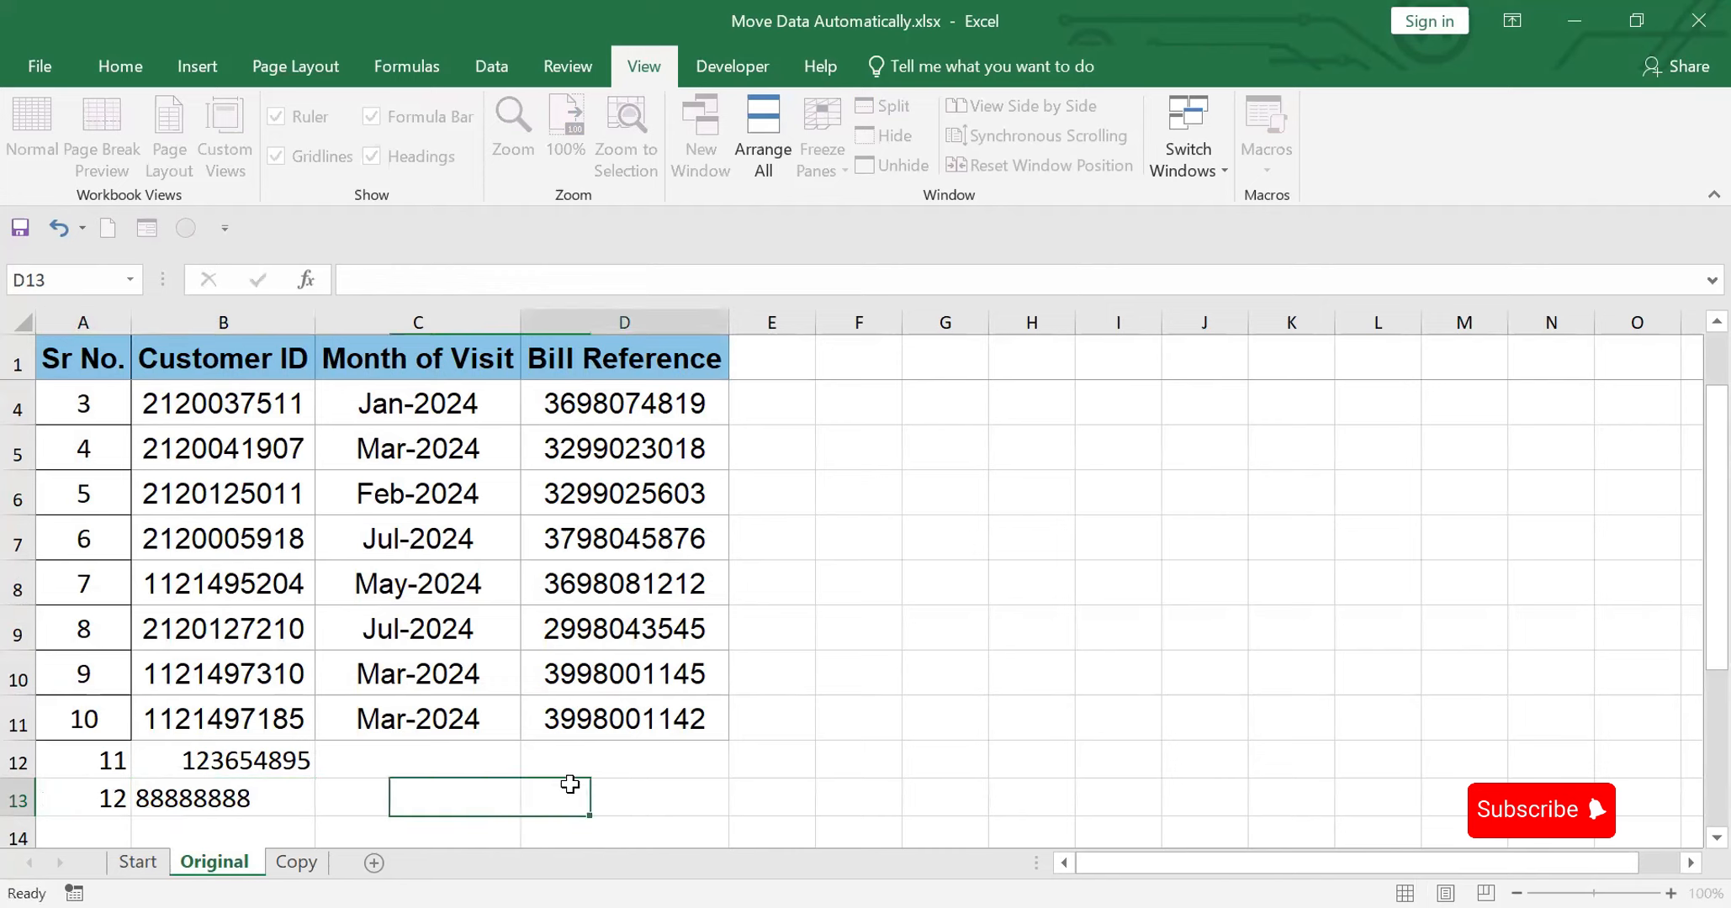
type("396")
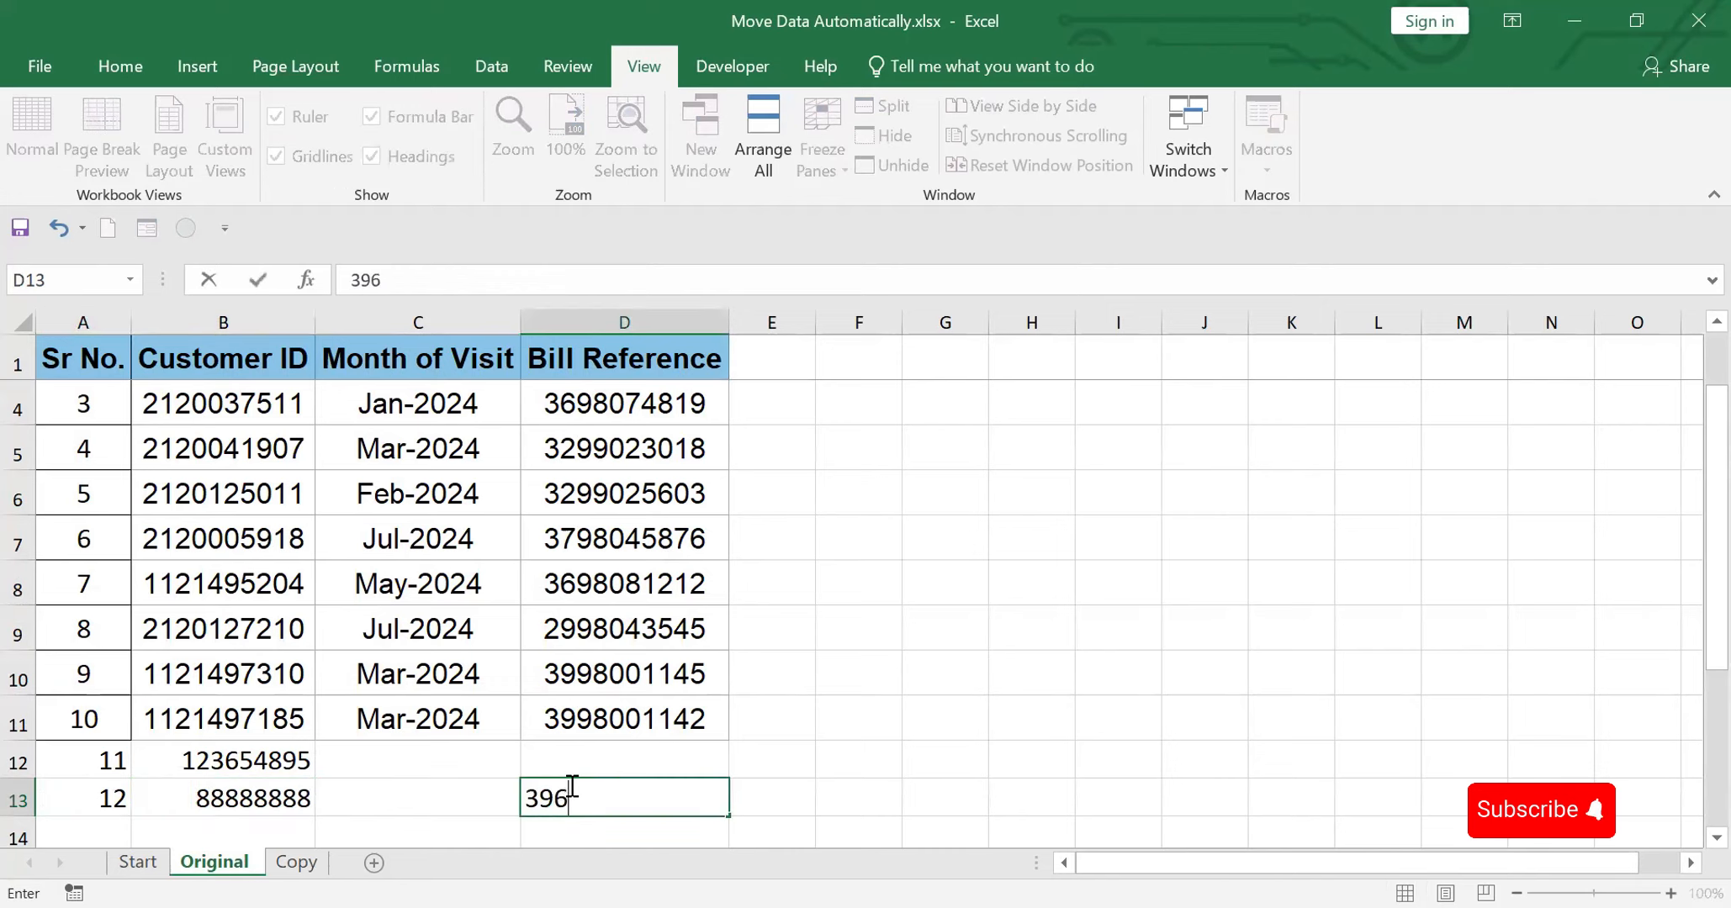
type("200085")
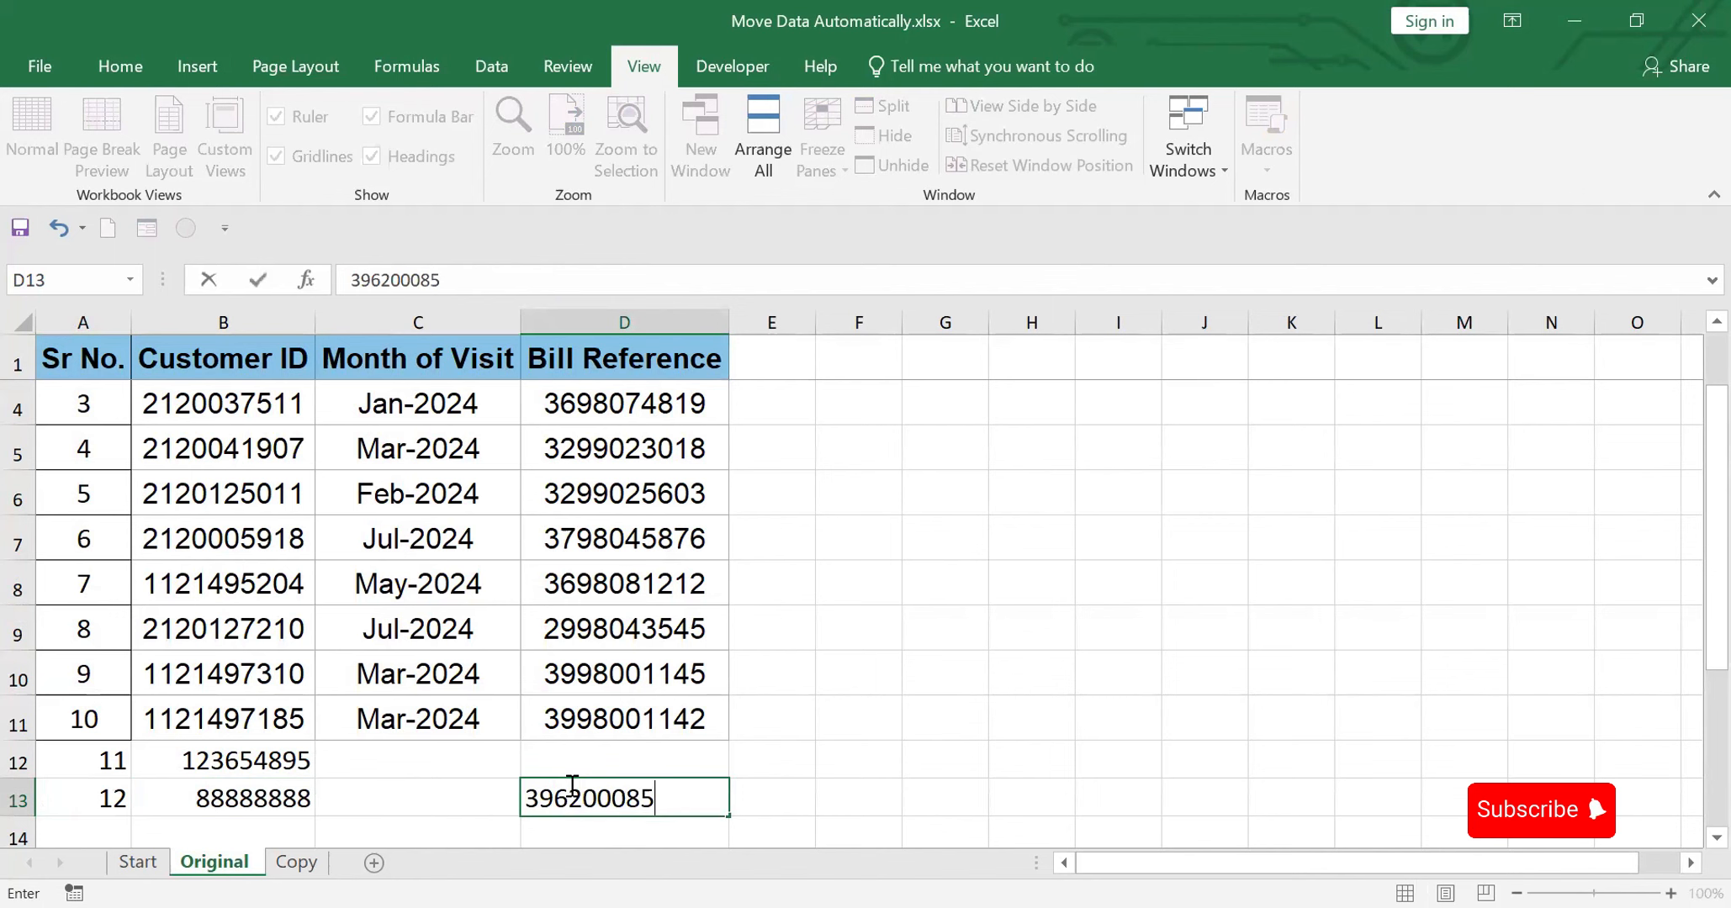
left_click(1080, 676)
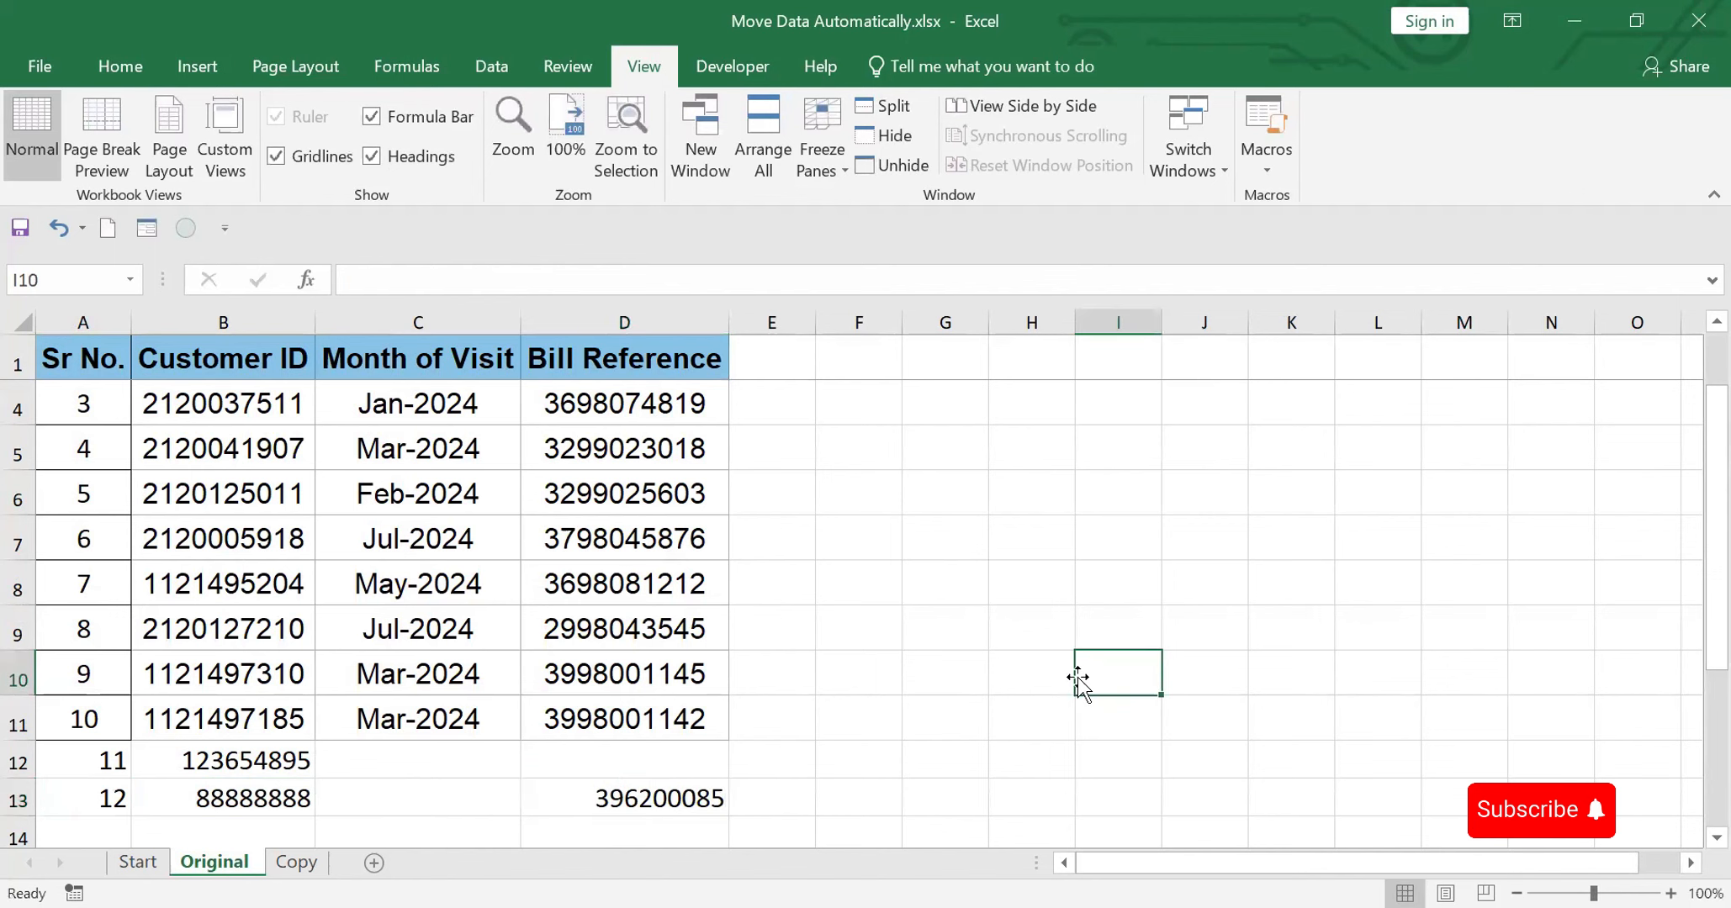
left_click(299, 862)
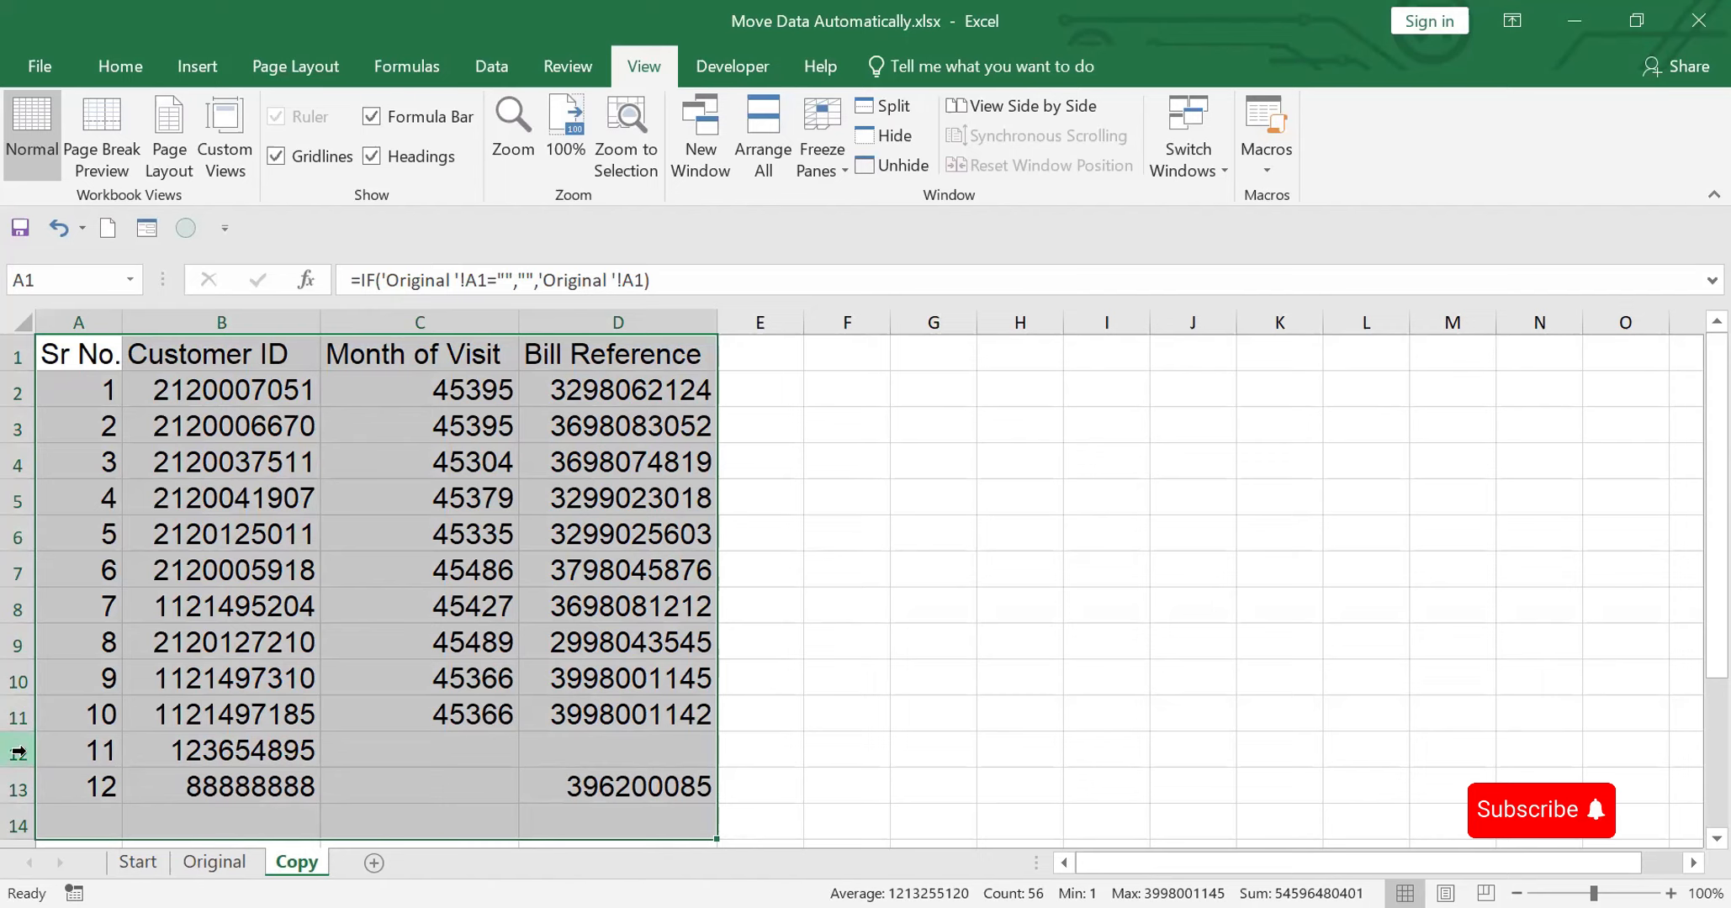
- Delete rows 12 and 13 from the Original sheet
left_click(217, 866)
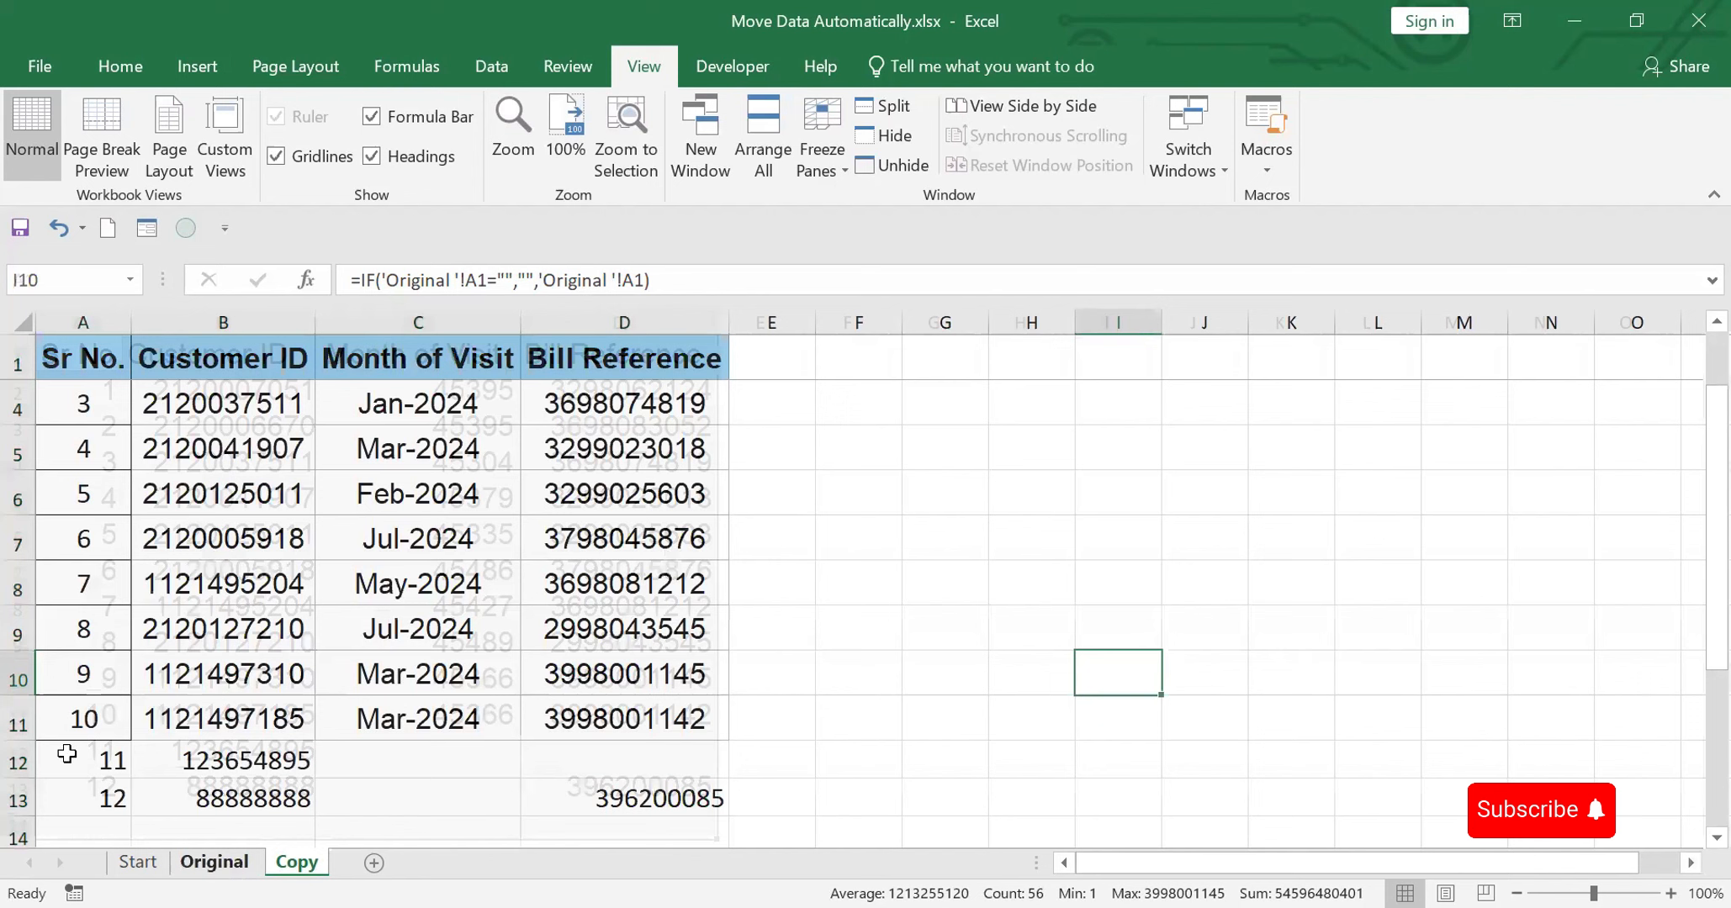
left_click_drag(21, 762, 21, 799)
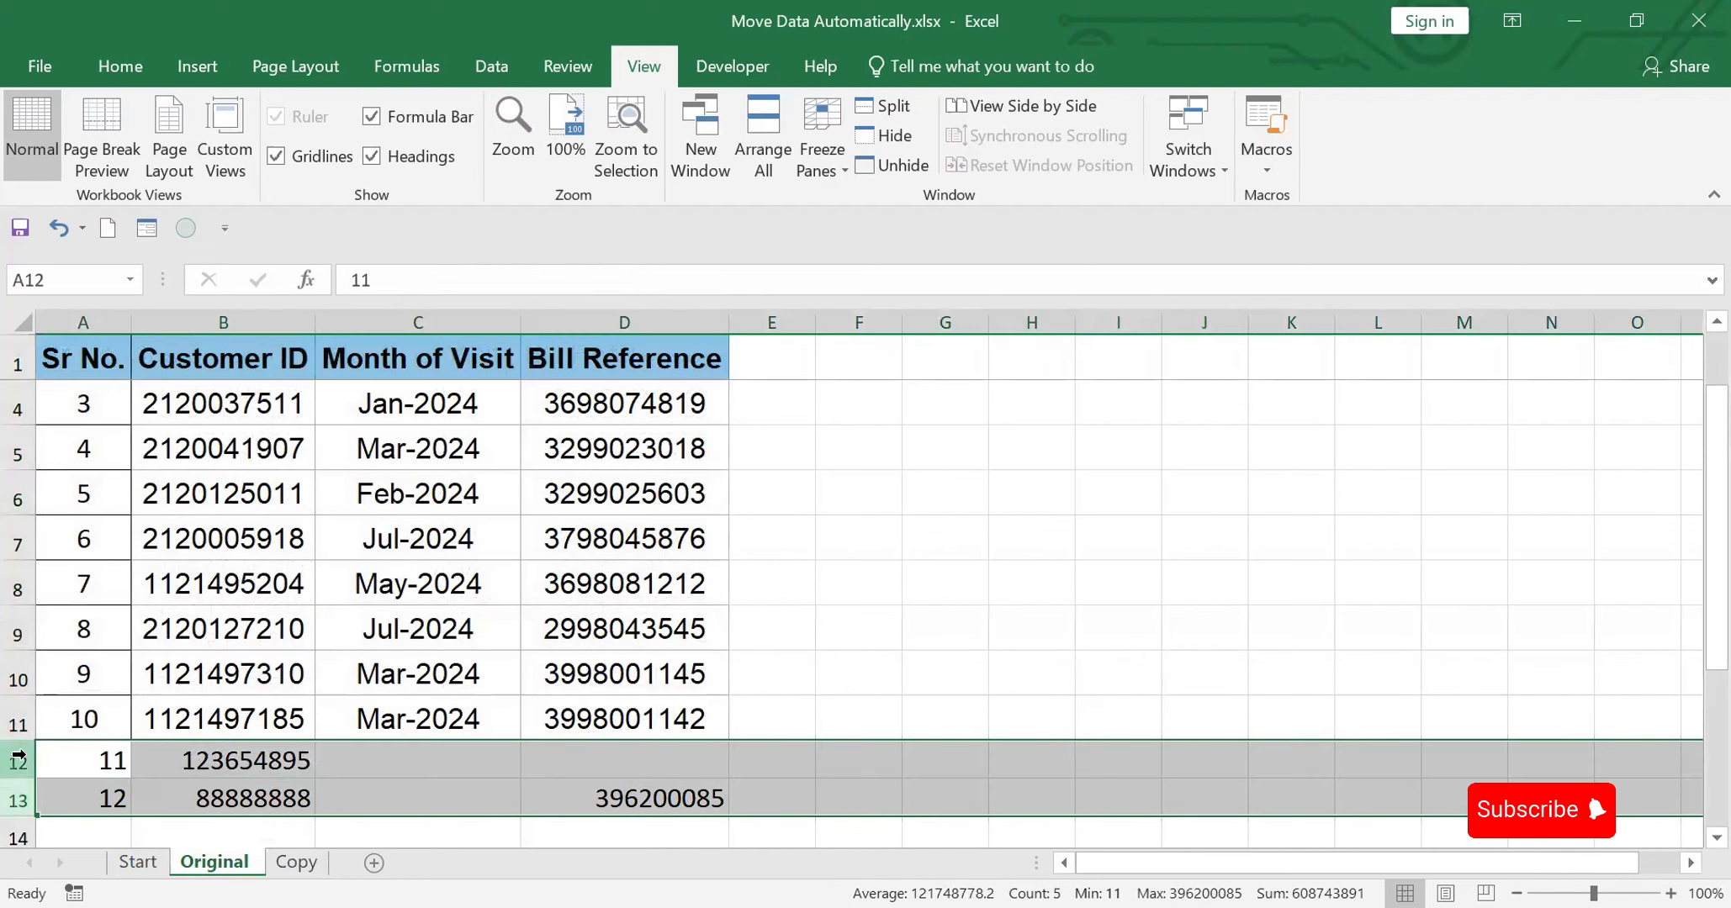
right_click(19, 759)
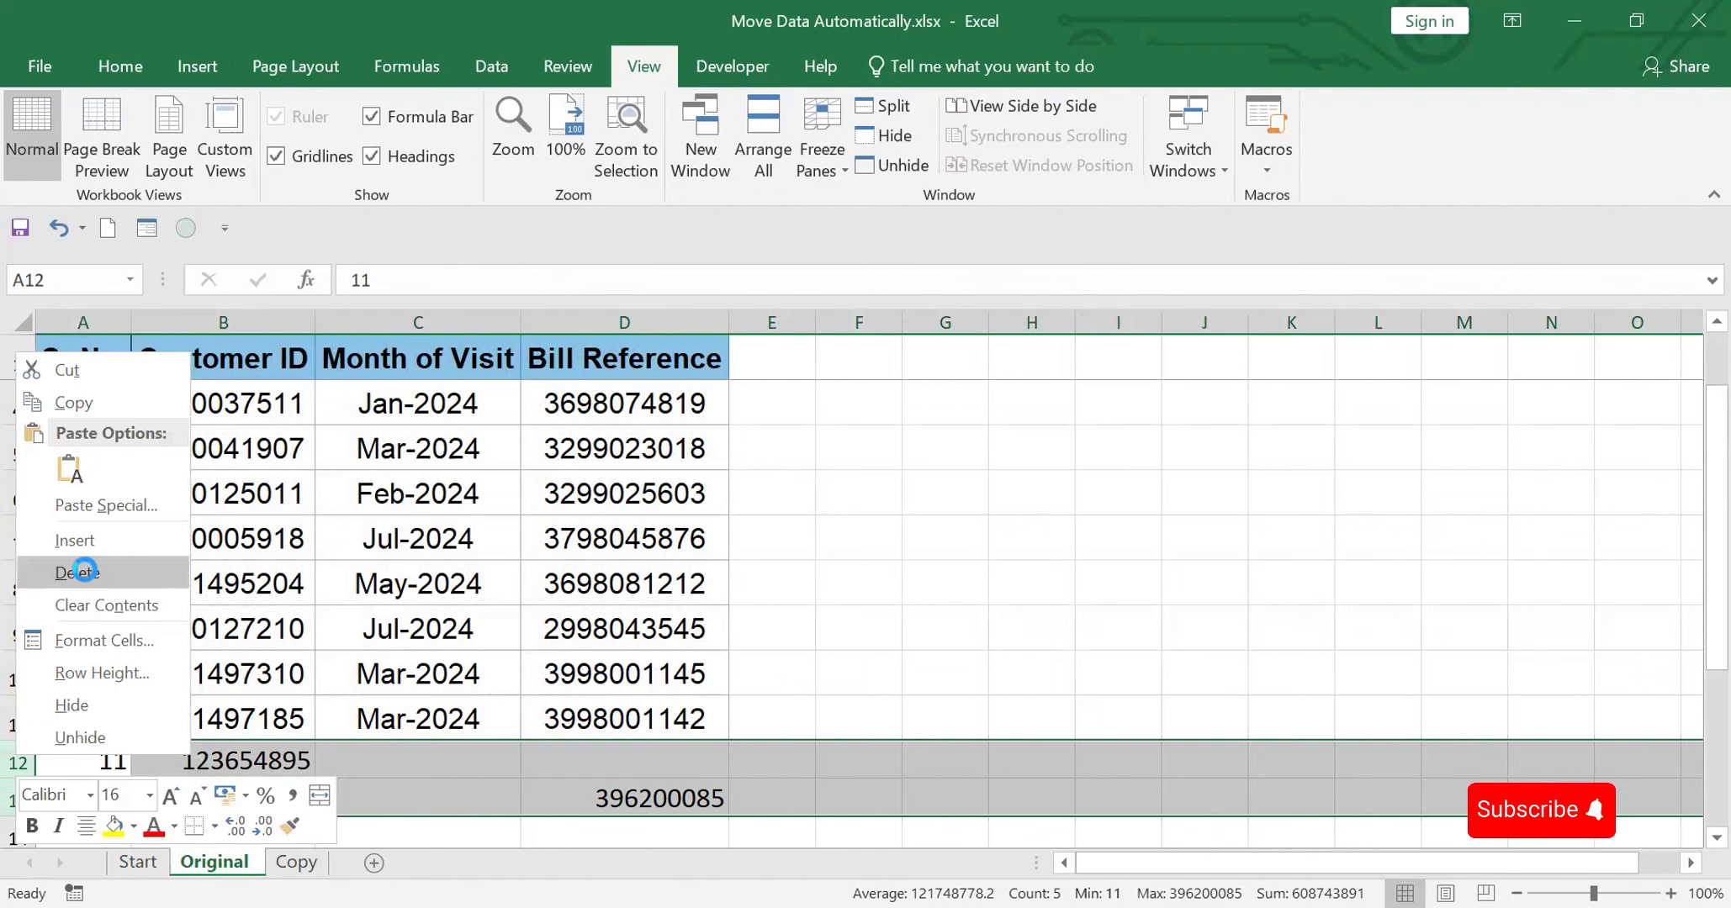
left_click(84, 572)
left_click_drag(1693, 473, 1693, 201)
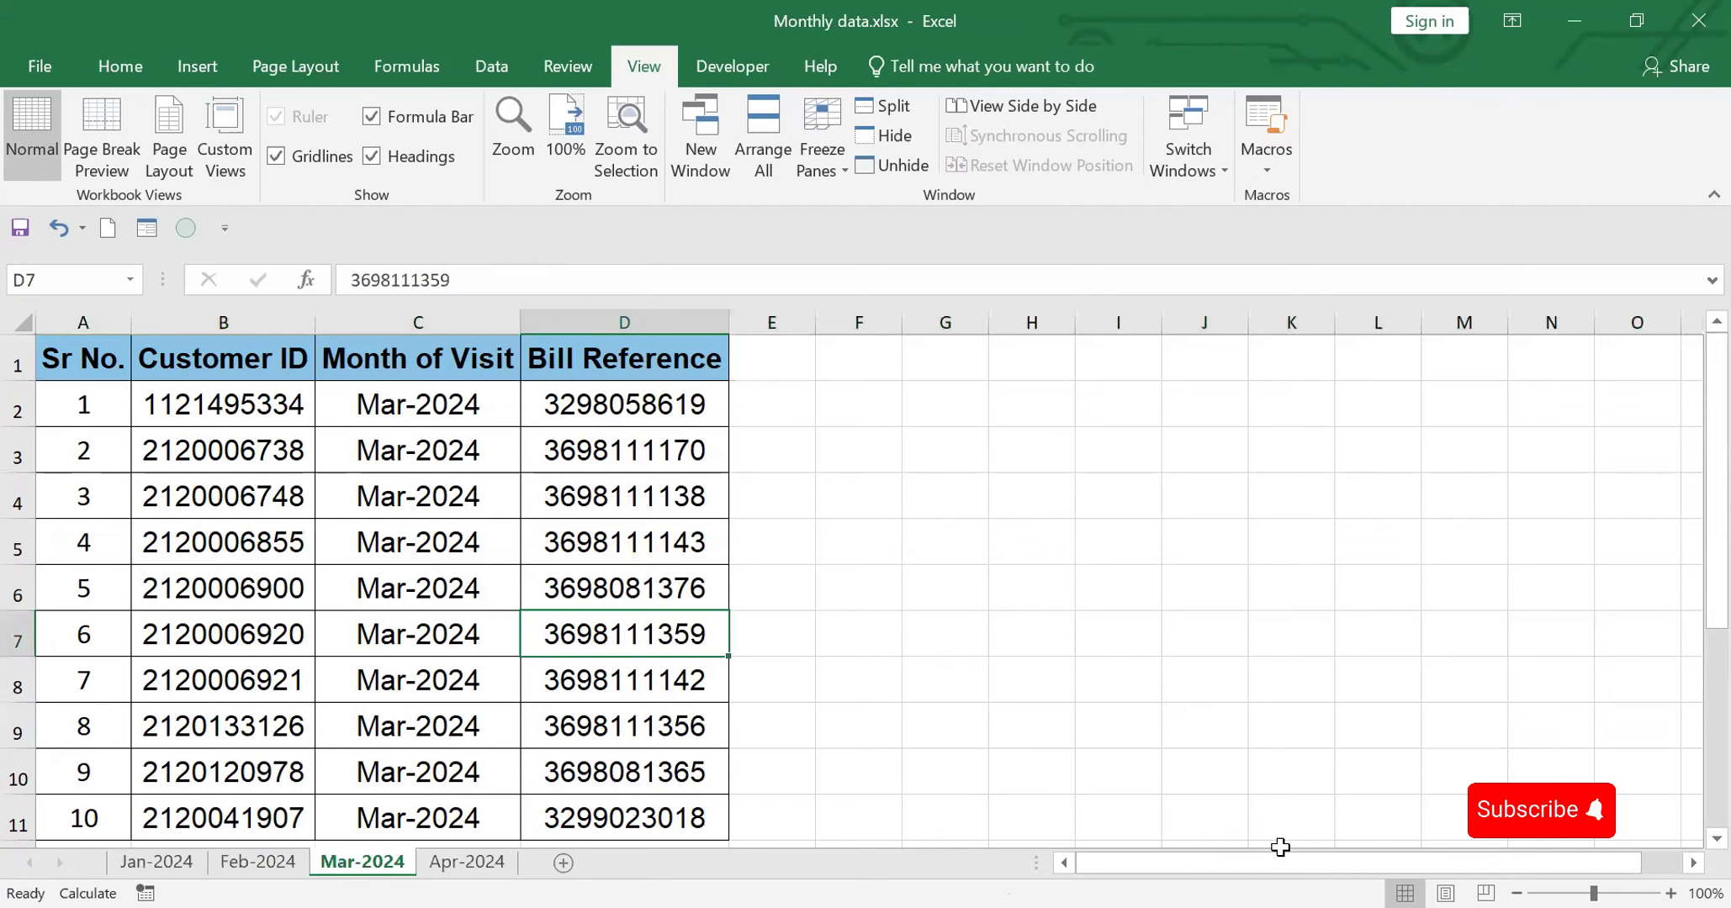
- Add a new worksheet after Mar-2024 in Monthly data.xlsx and name it copy
left_click(567, 864)
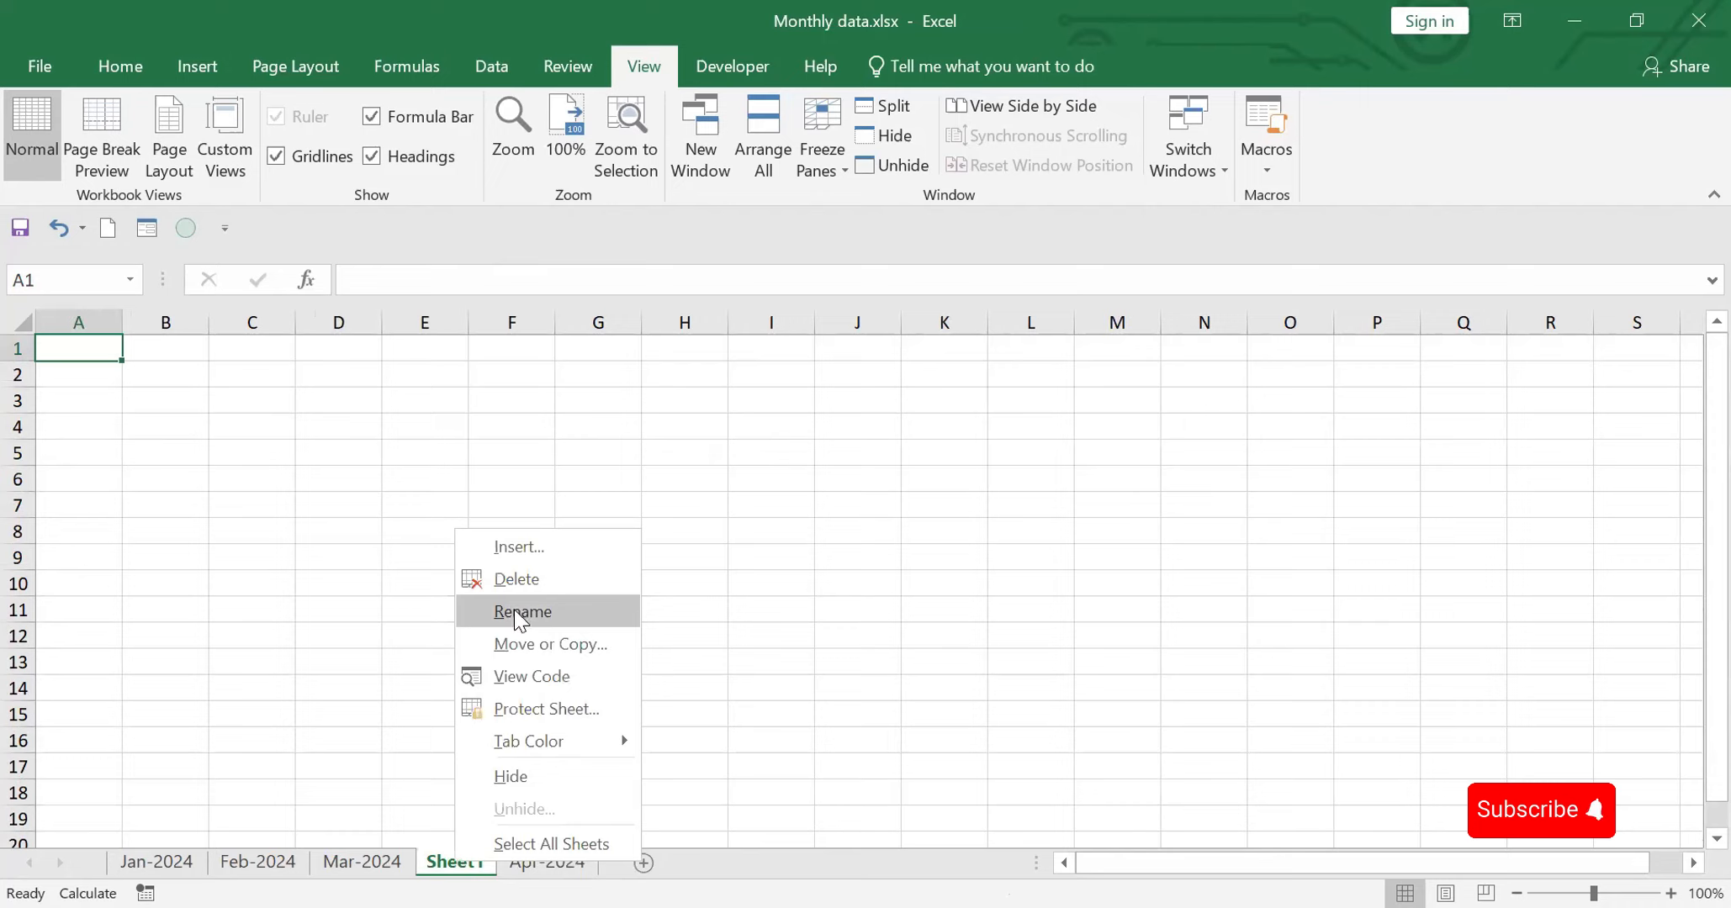
left_click(520, 618)
type("cop")
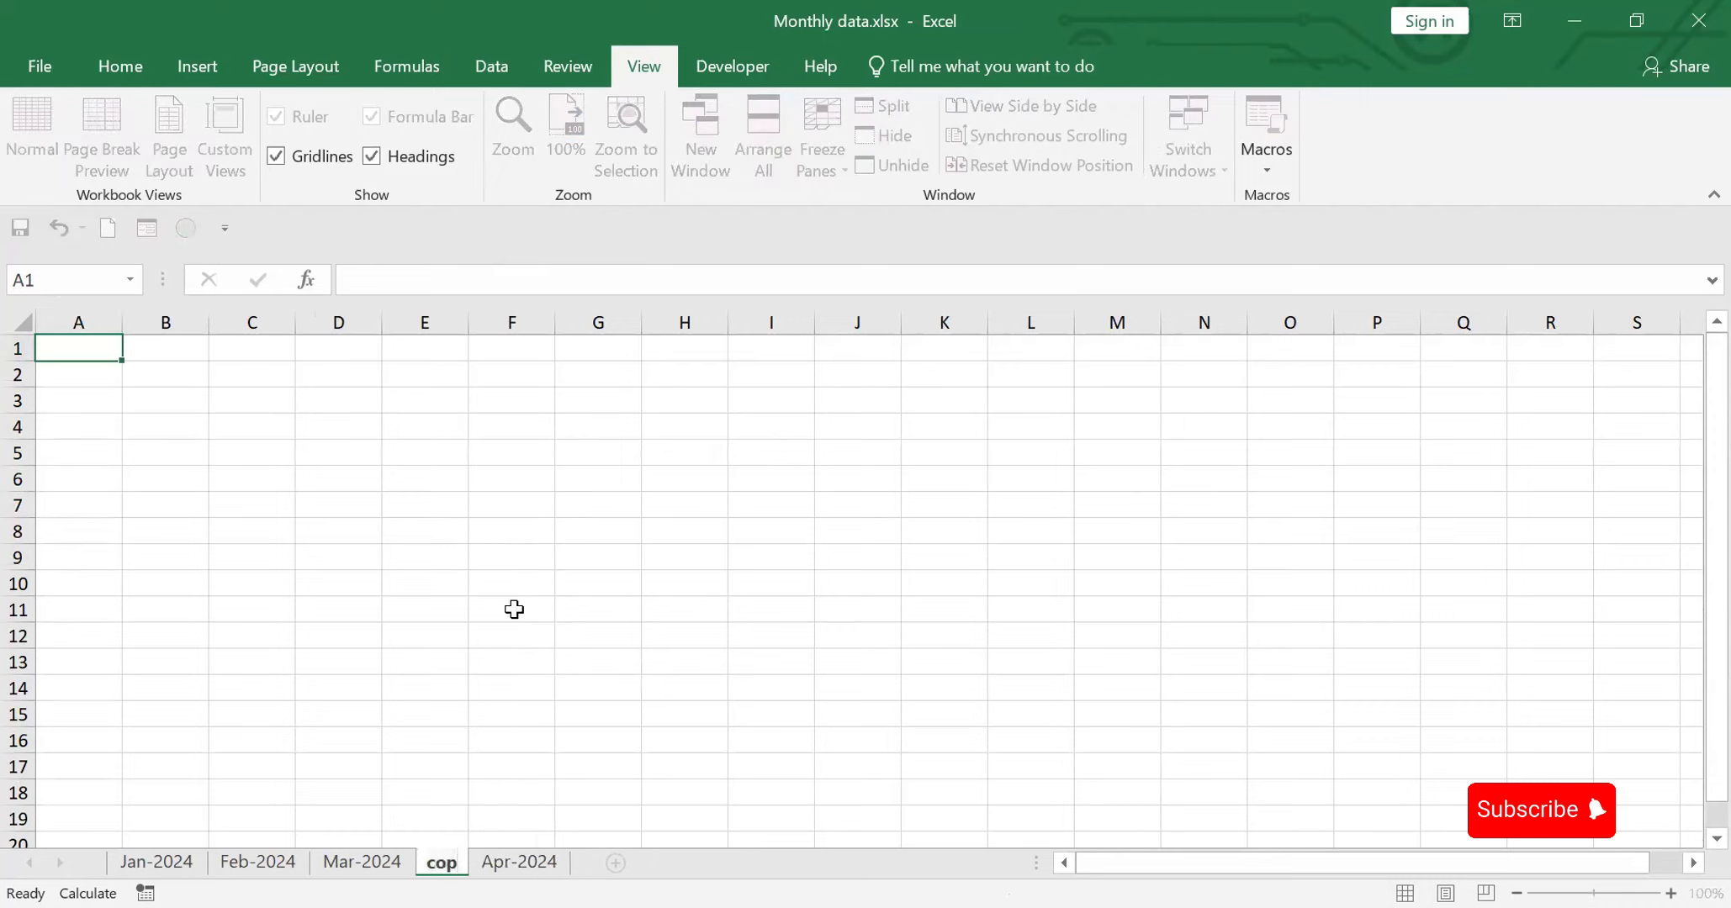
type("y")
left_click(699, 626)
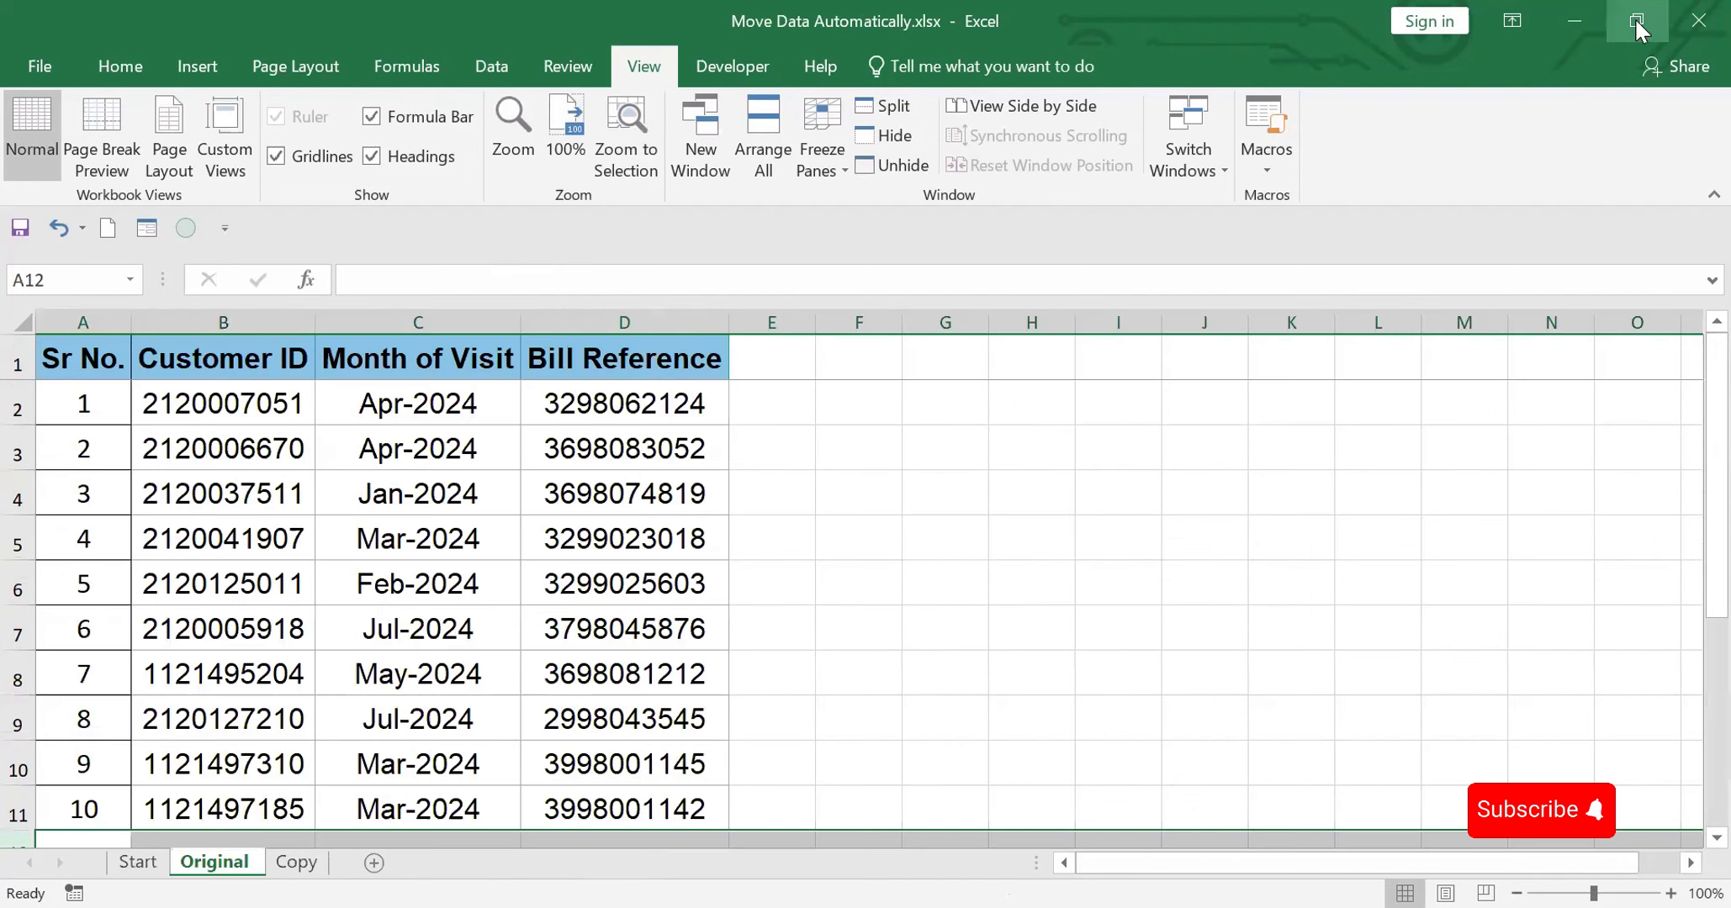
- Show both workbooks side by side and set the copy sheet's cell A1 to ='[Move Data Automatically.xlsx]Original '!$A$1
left_click(1637, 27)
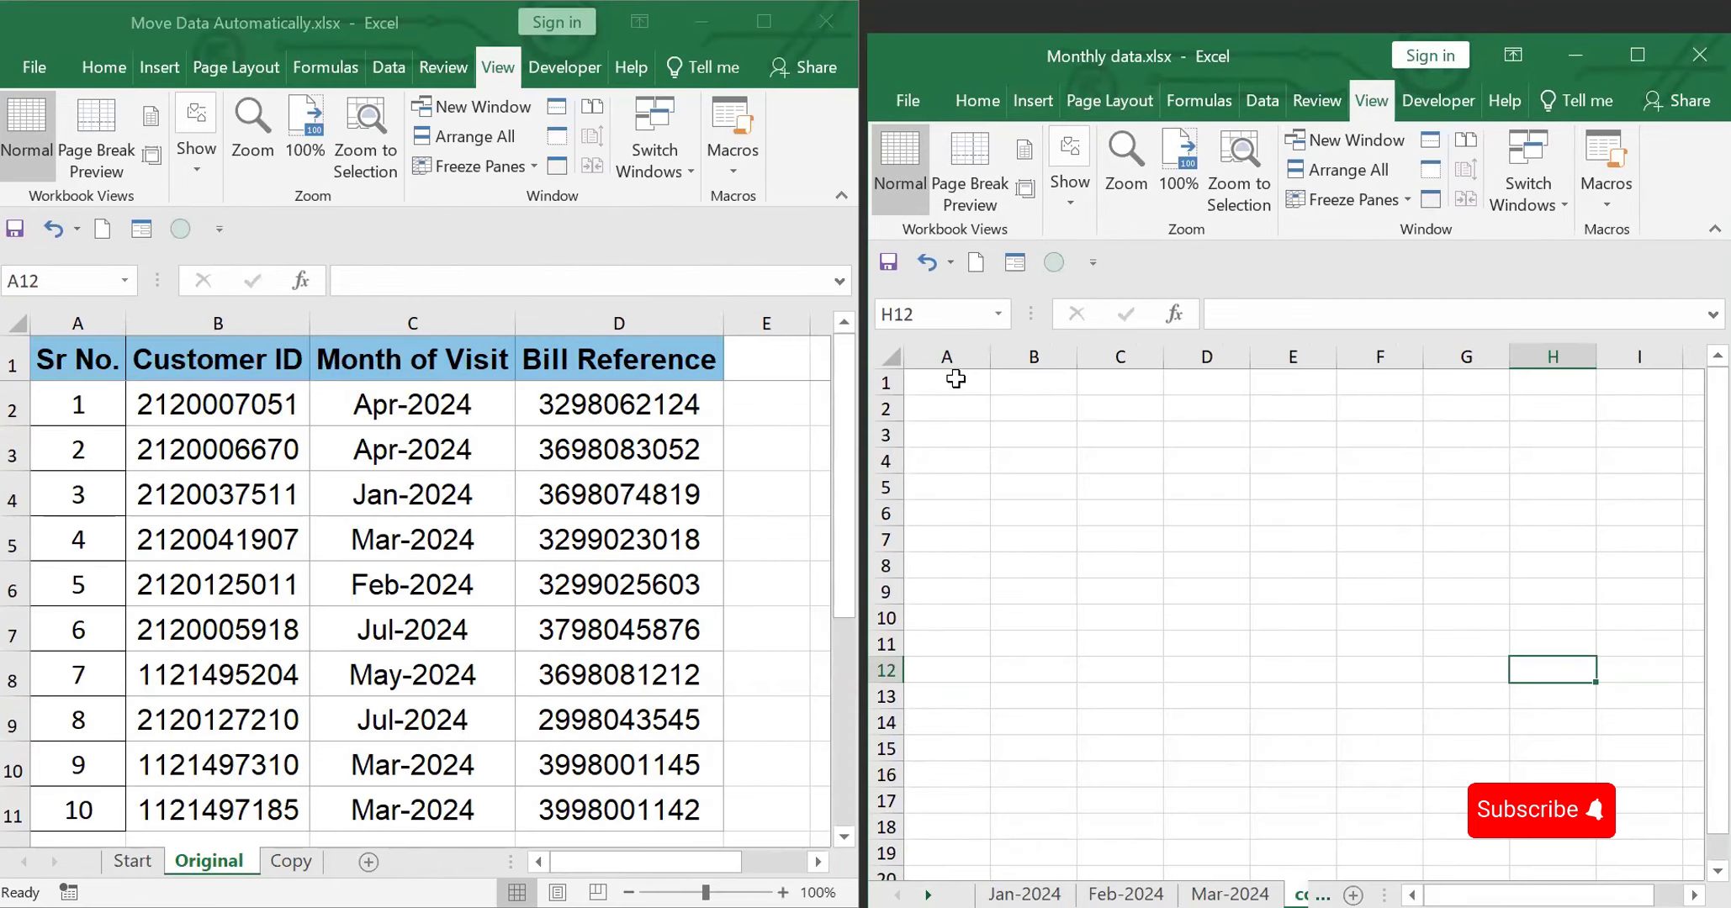
left_click(955, 379)
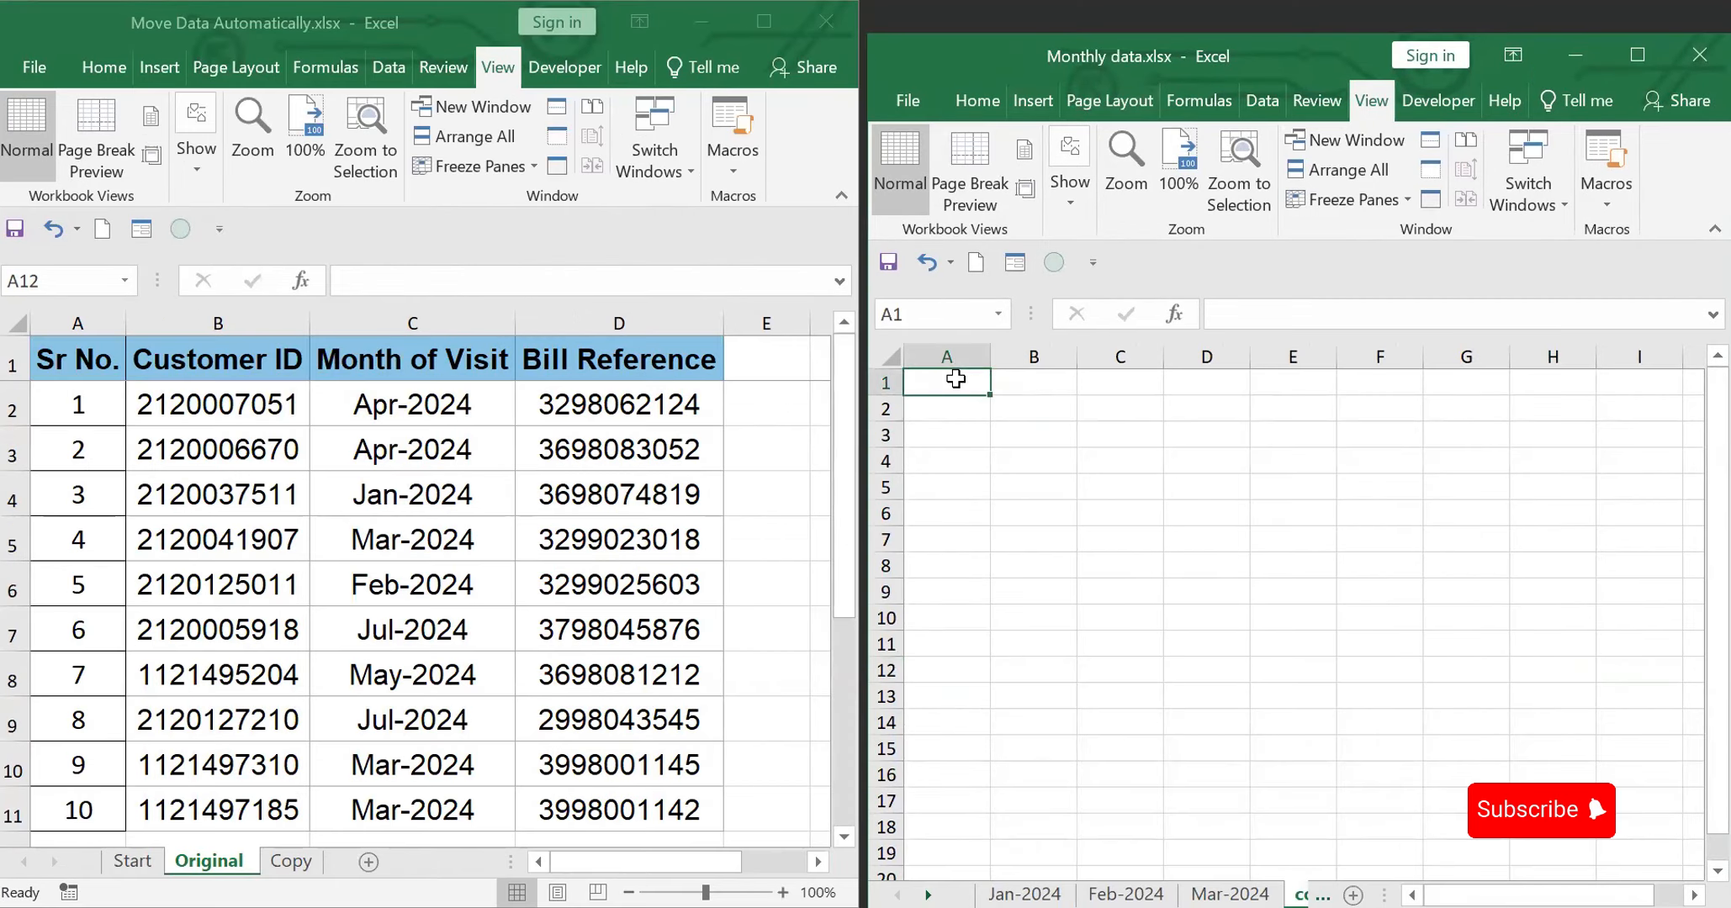
type("-")
key("BackSpace")
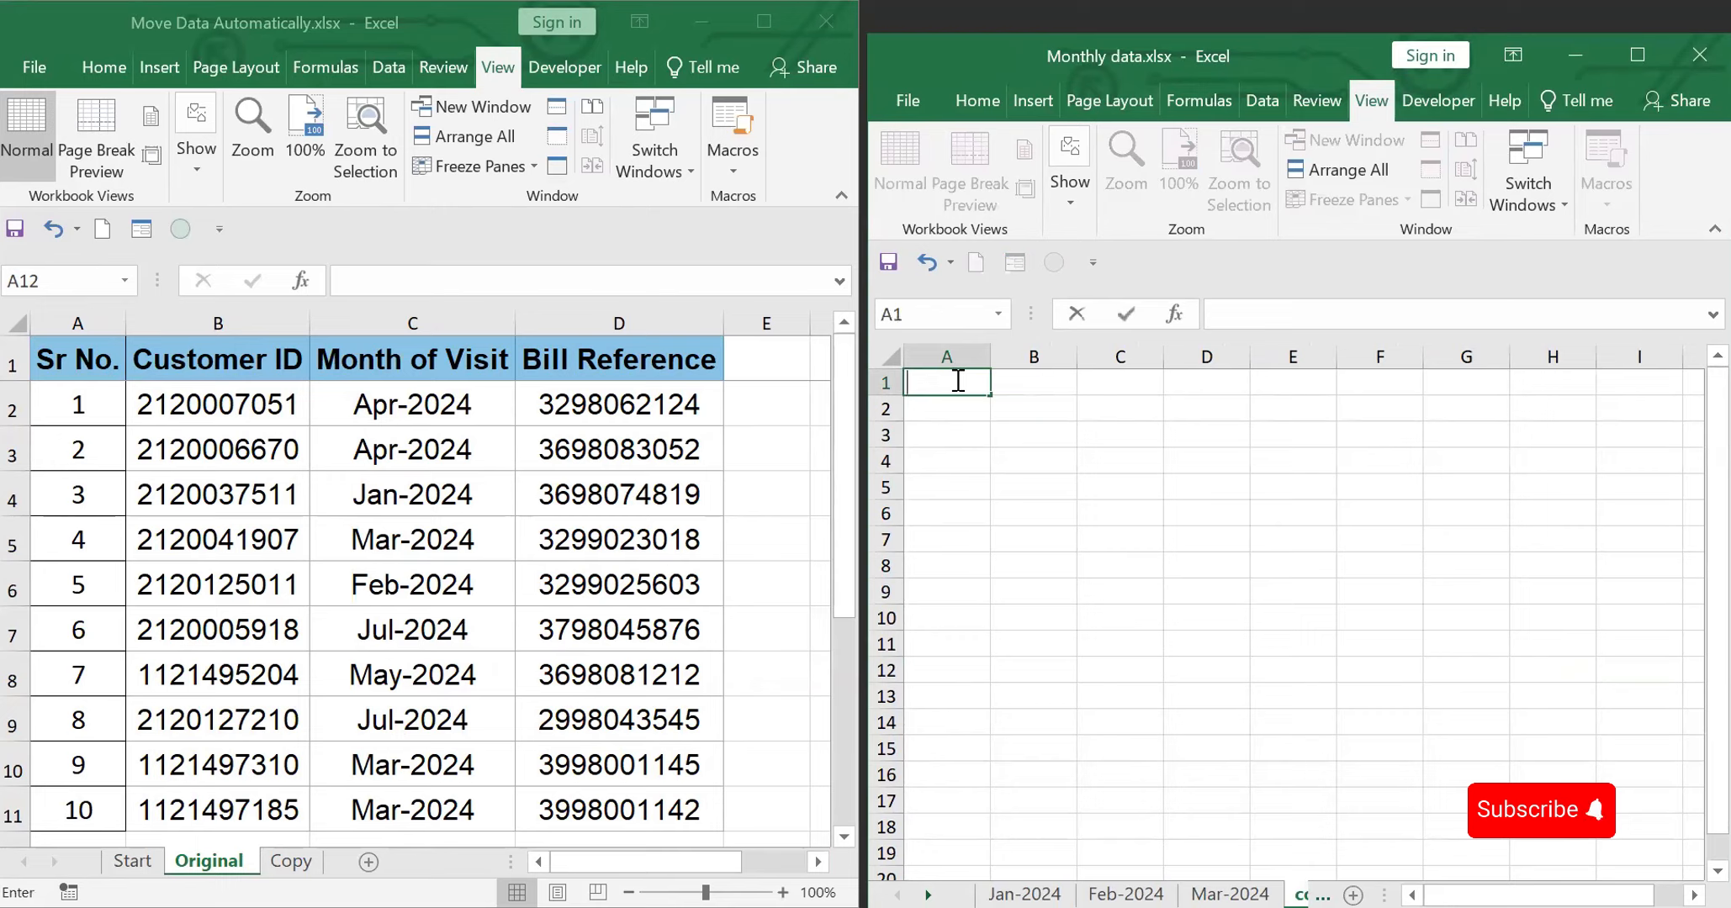
type("=")
left_click(69, 350)
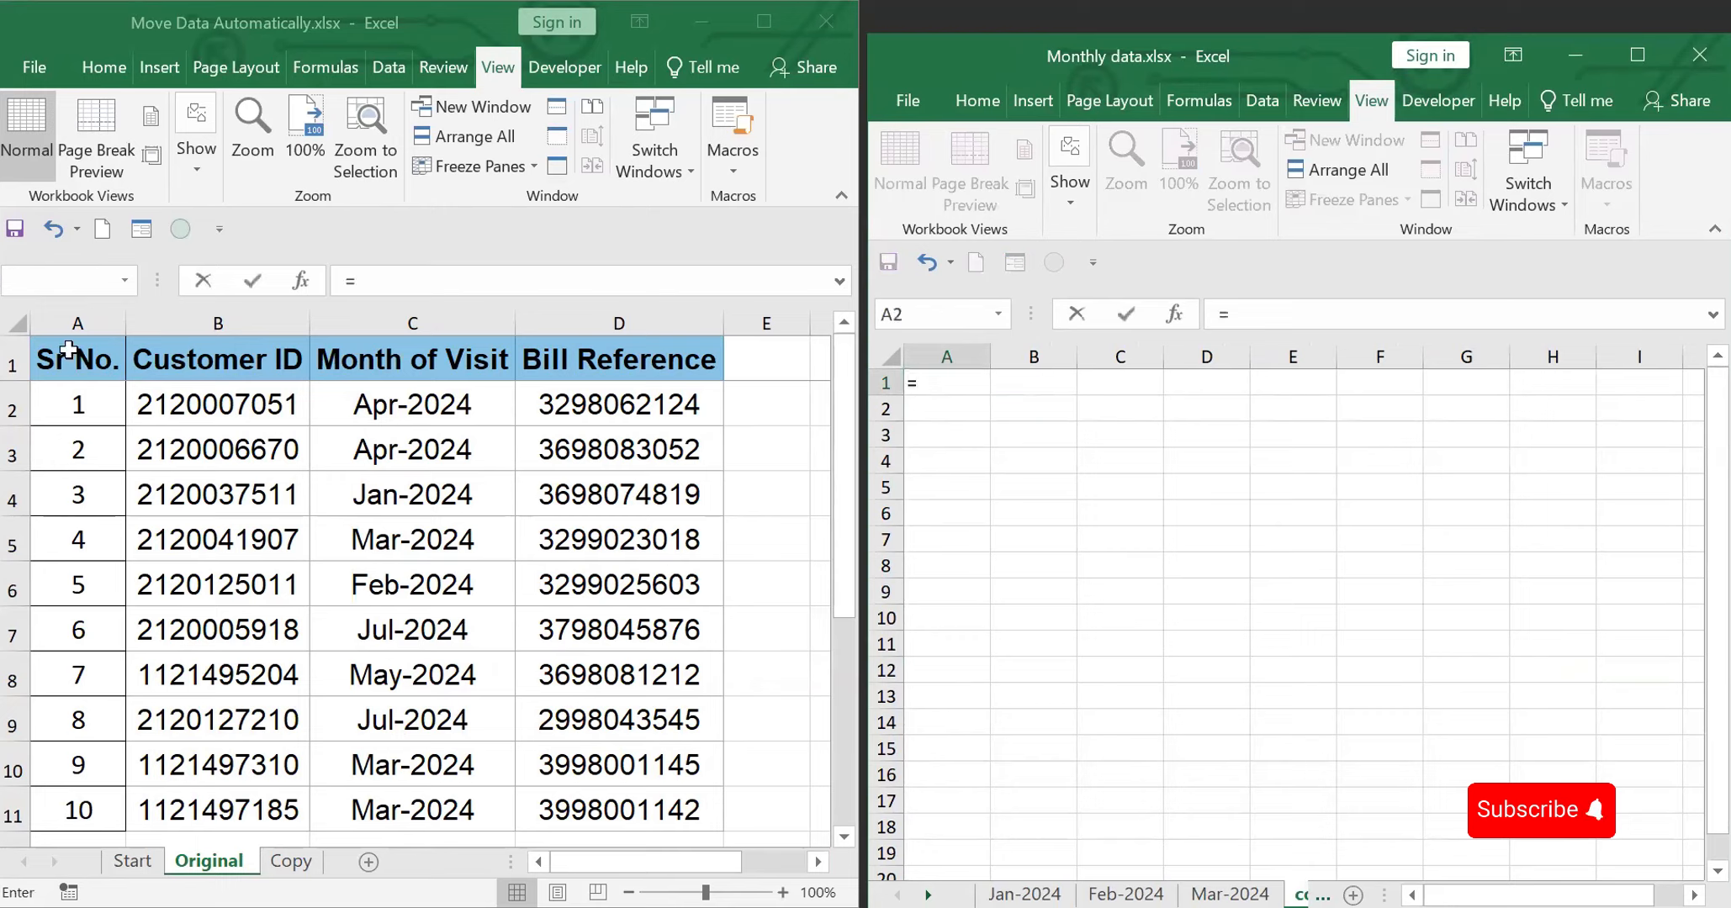
left_click(95, 362)
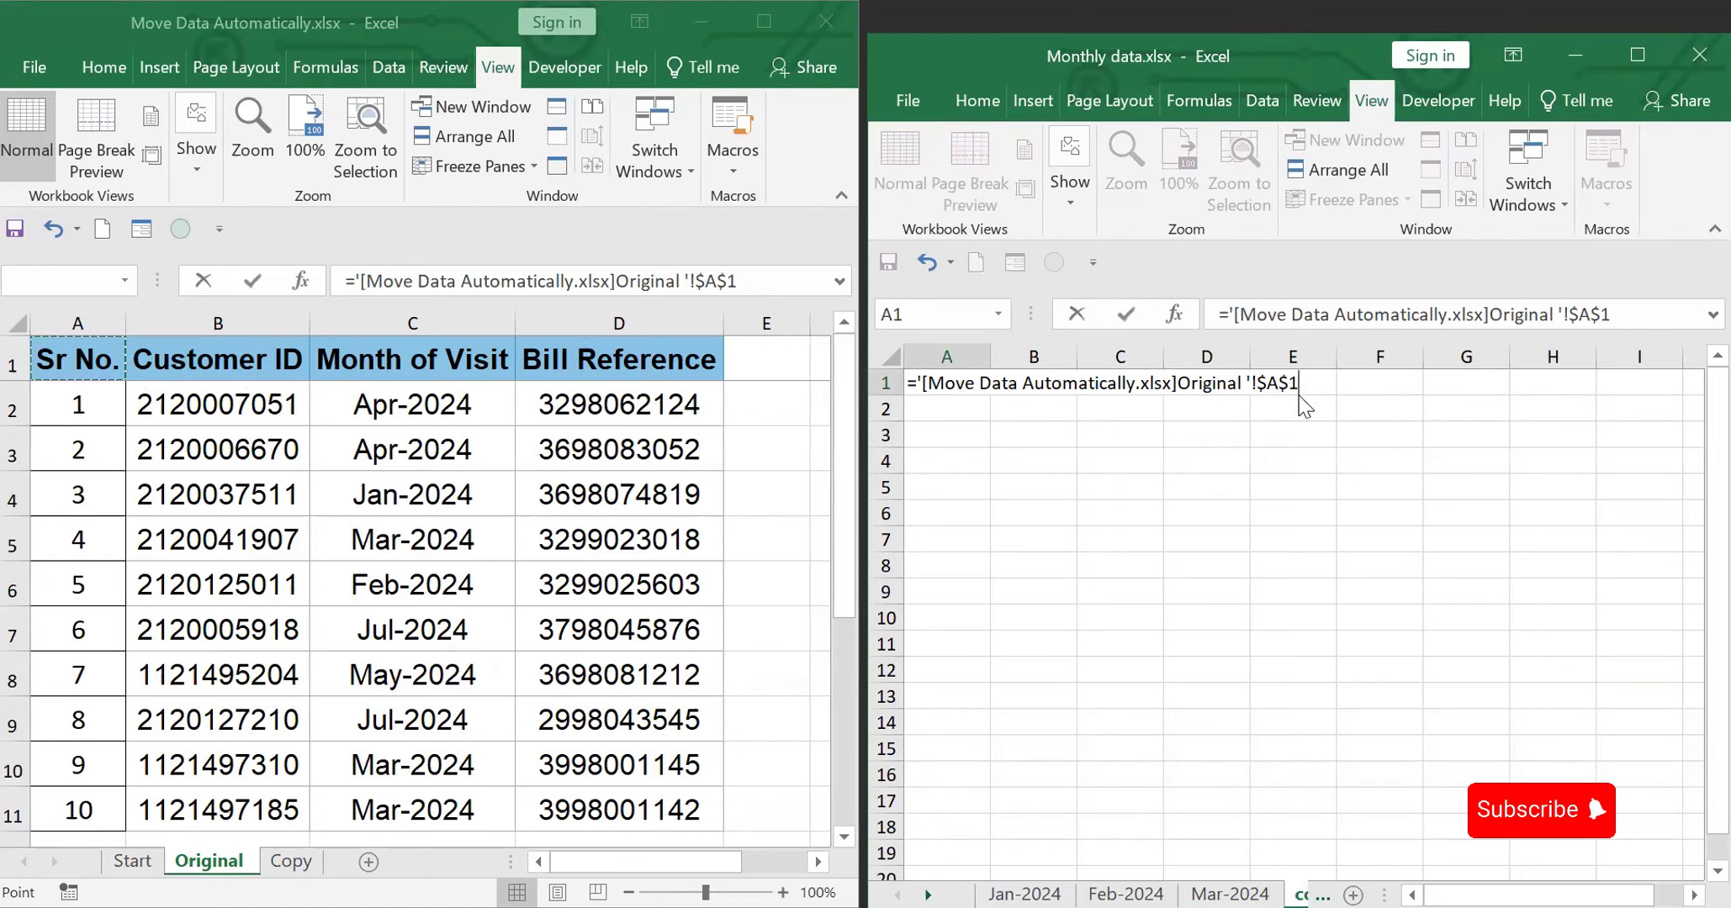
key("Return")
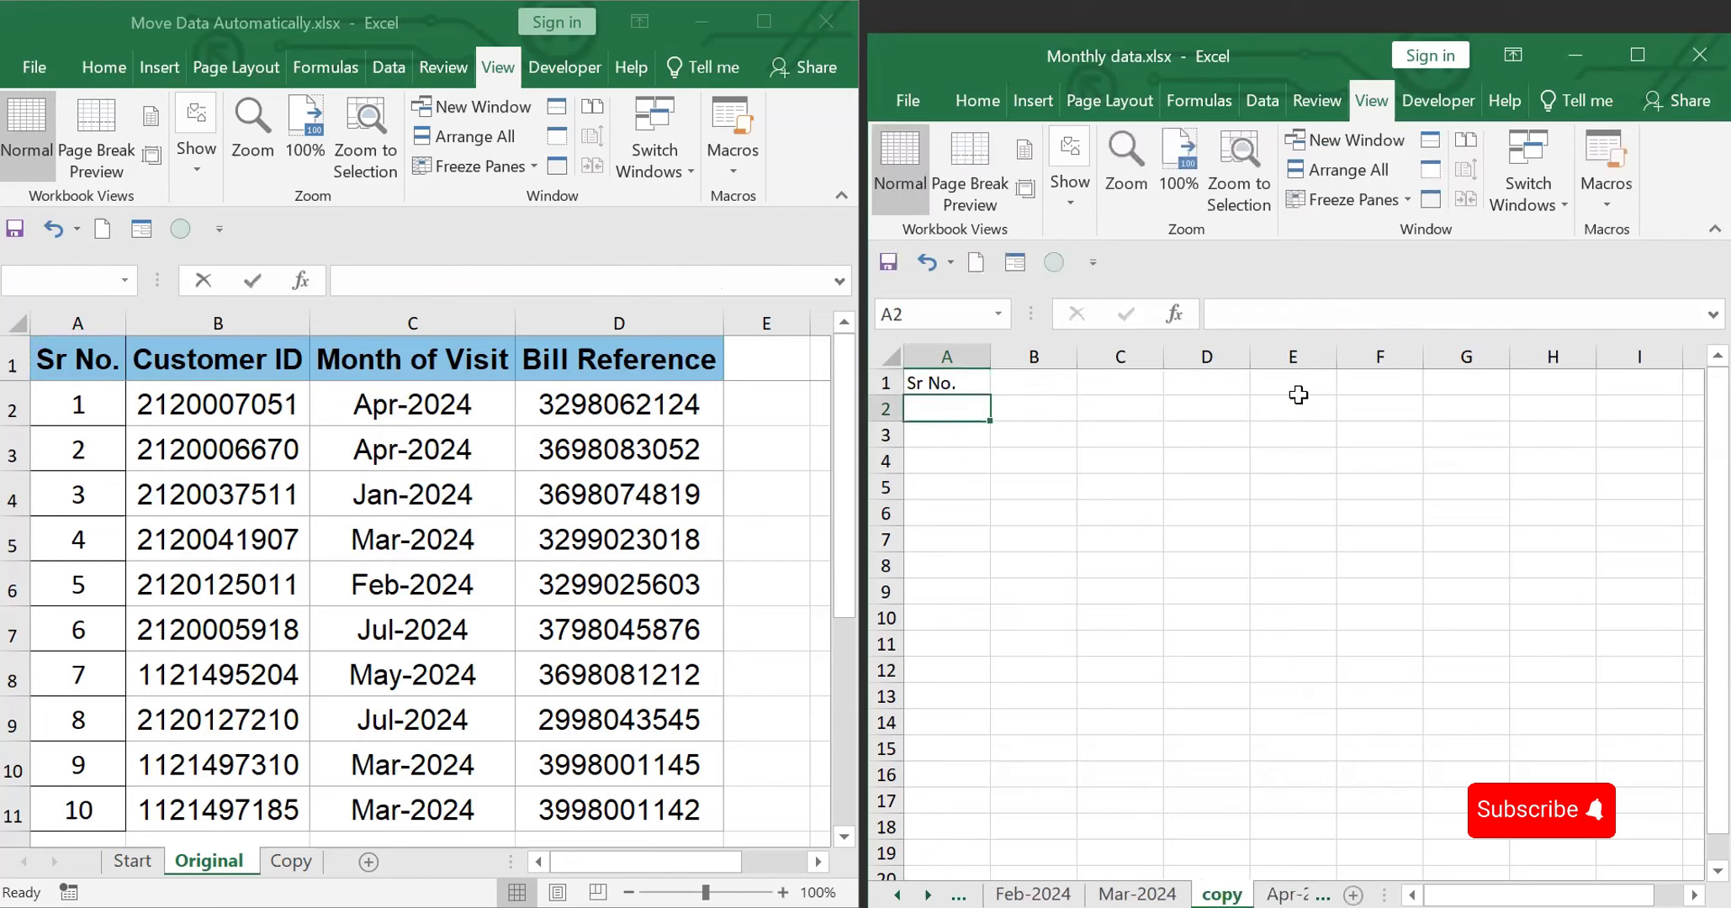
- Make the reference in the copy sheet's cell A1 relative, so the formula reads ='[Move Data Automatically.xlsx]Original '!A1
left_click(933, 384)
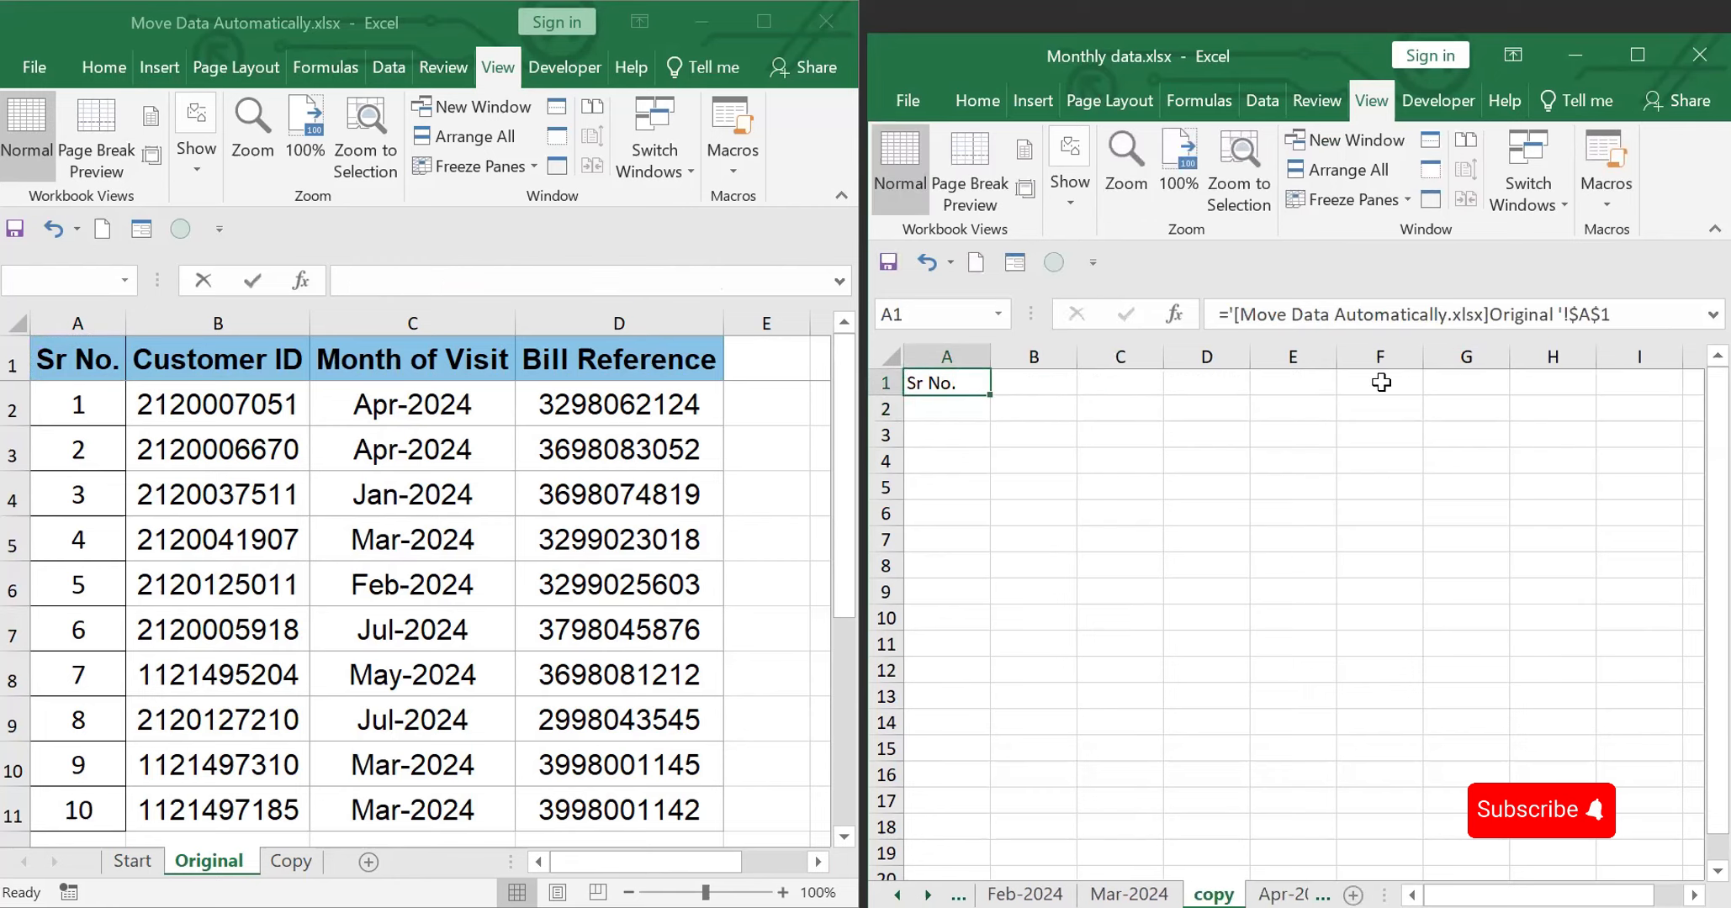
left_click(1581, 314)
key("BackSpace")
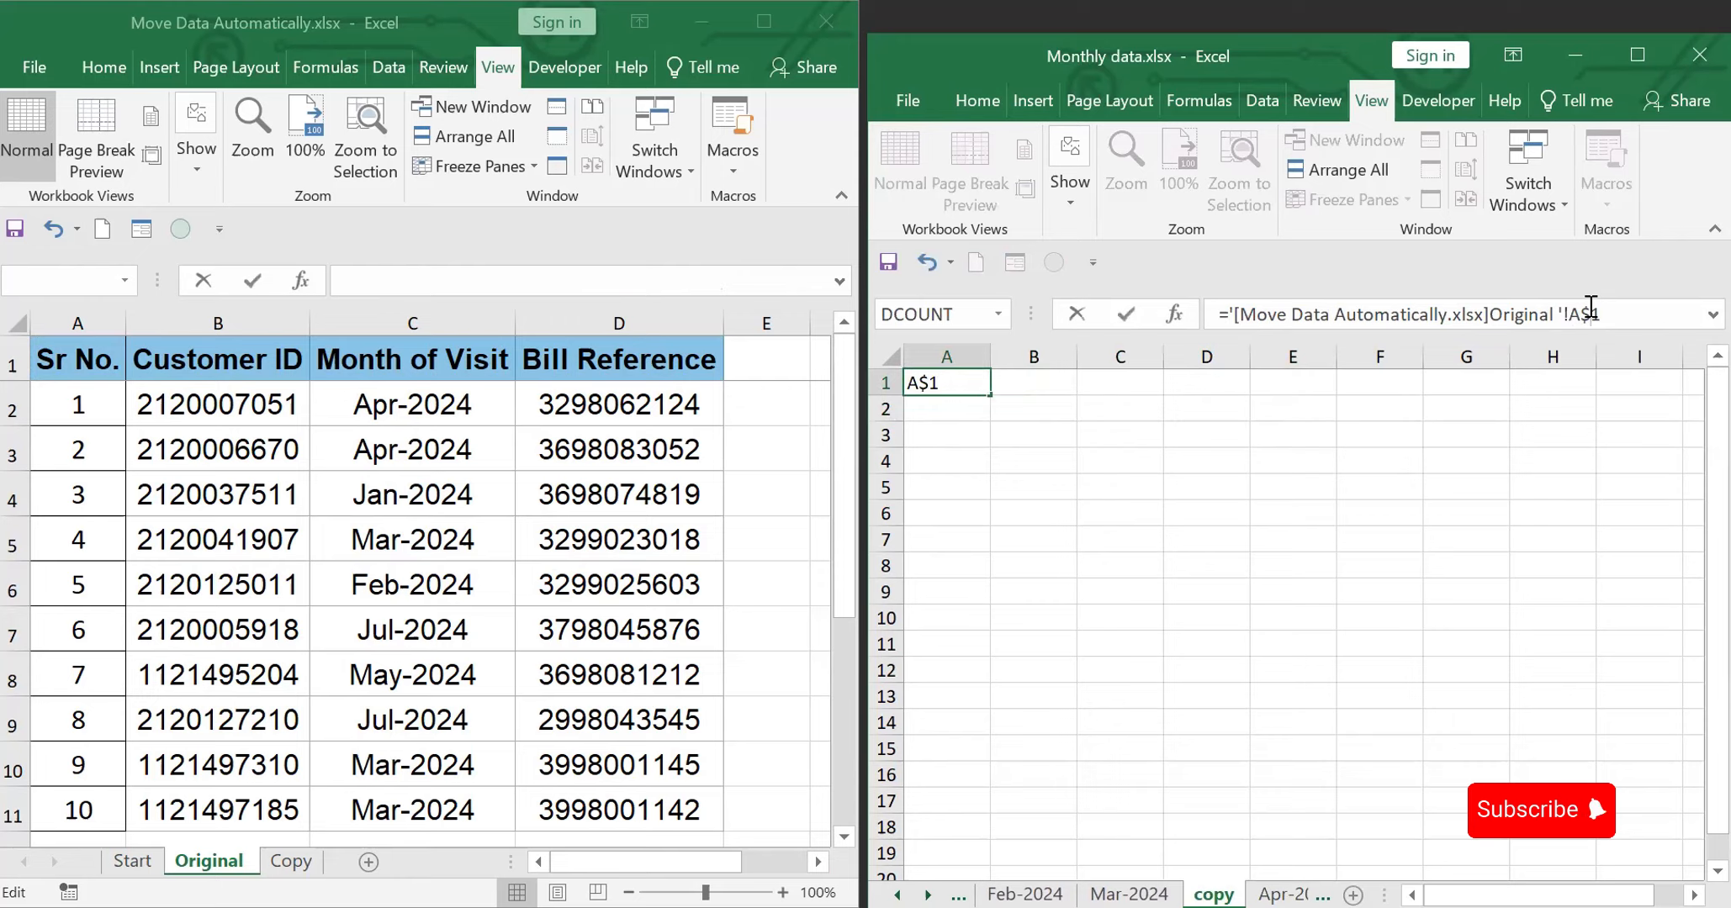
key("BackSpace")
key("Return")
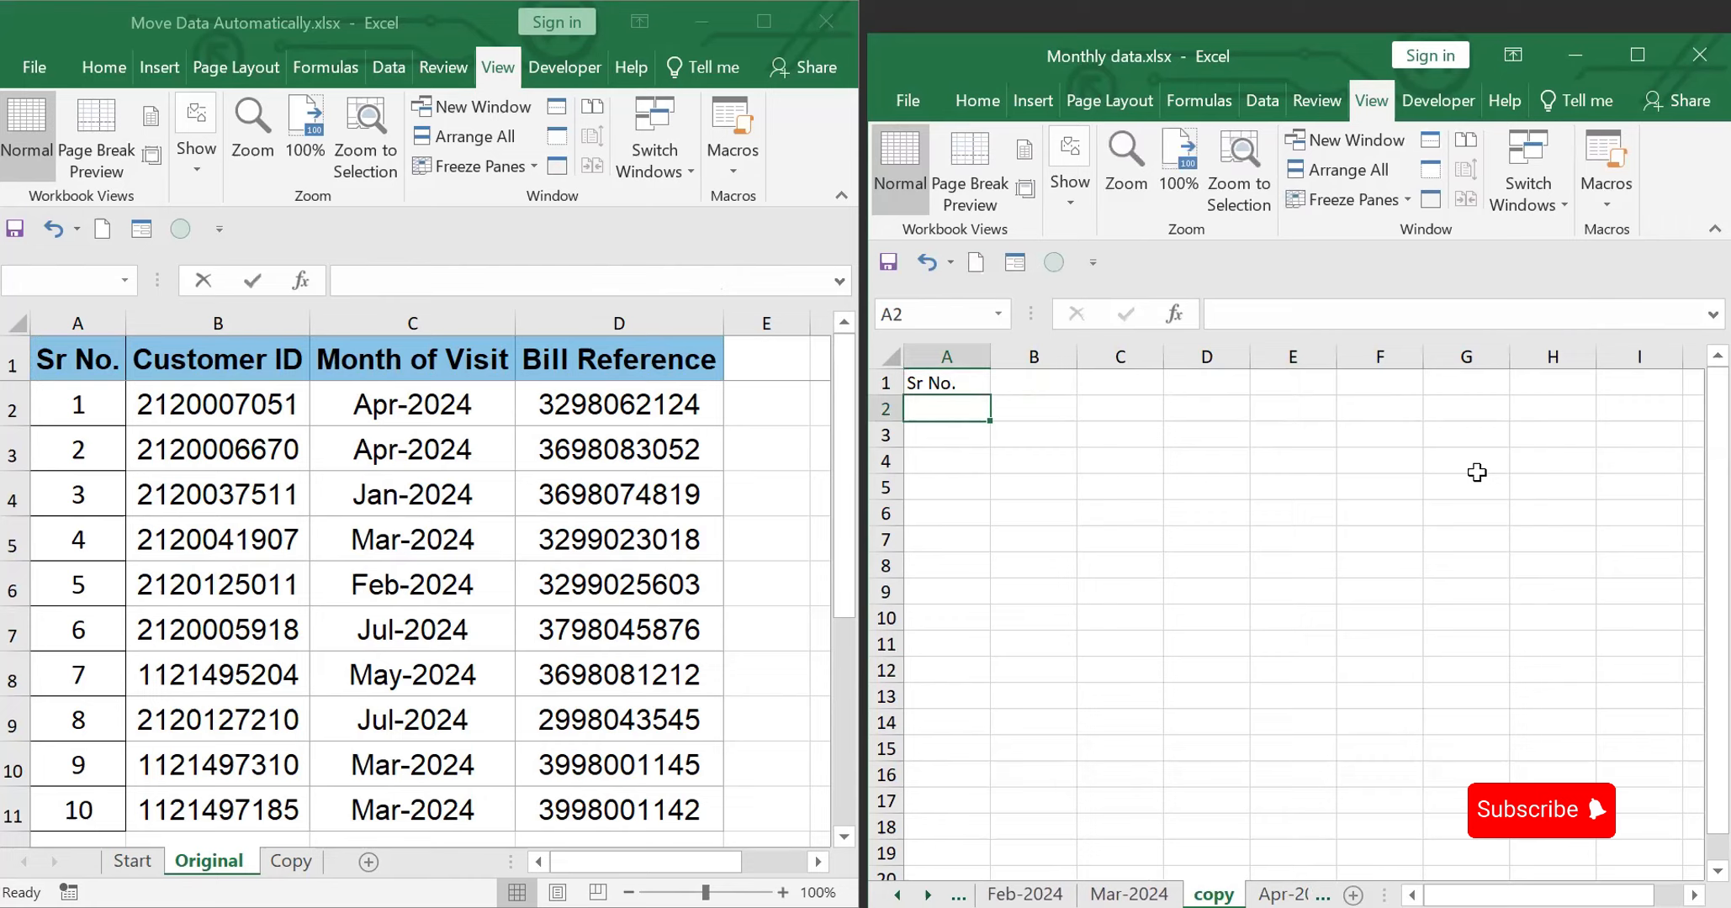
- Fill the link formula from A1 across to column D and down to row 15, and autofit columns A to D
left_click(954, 386)
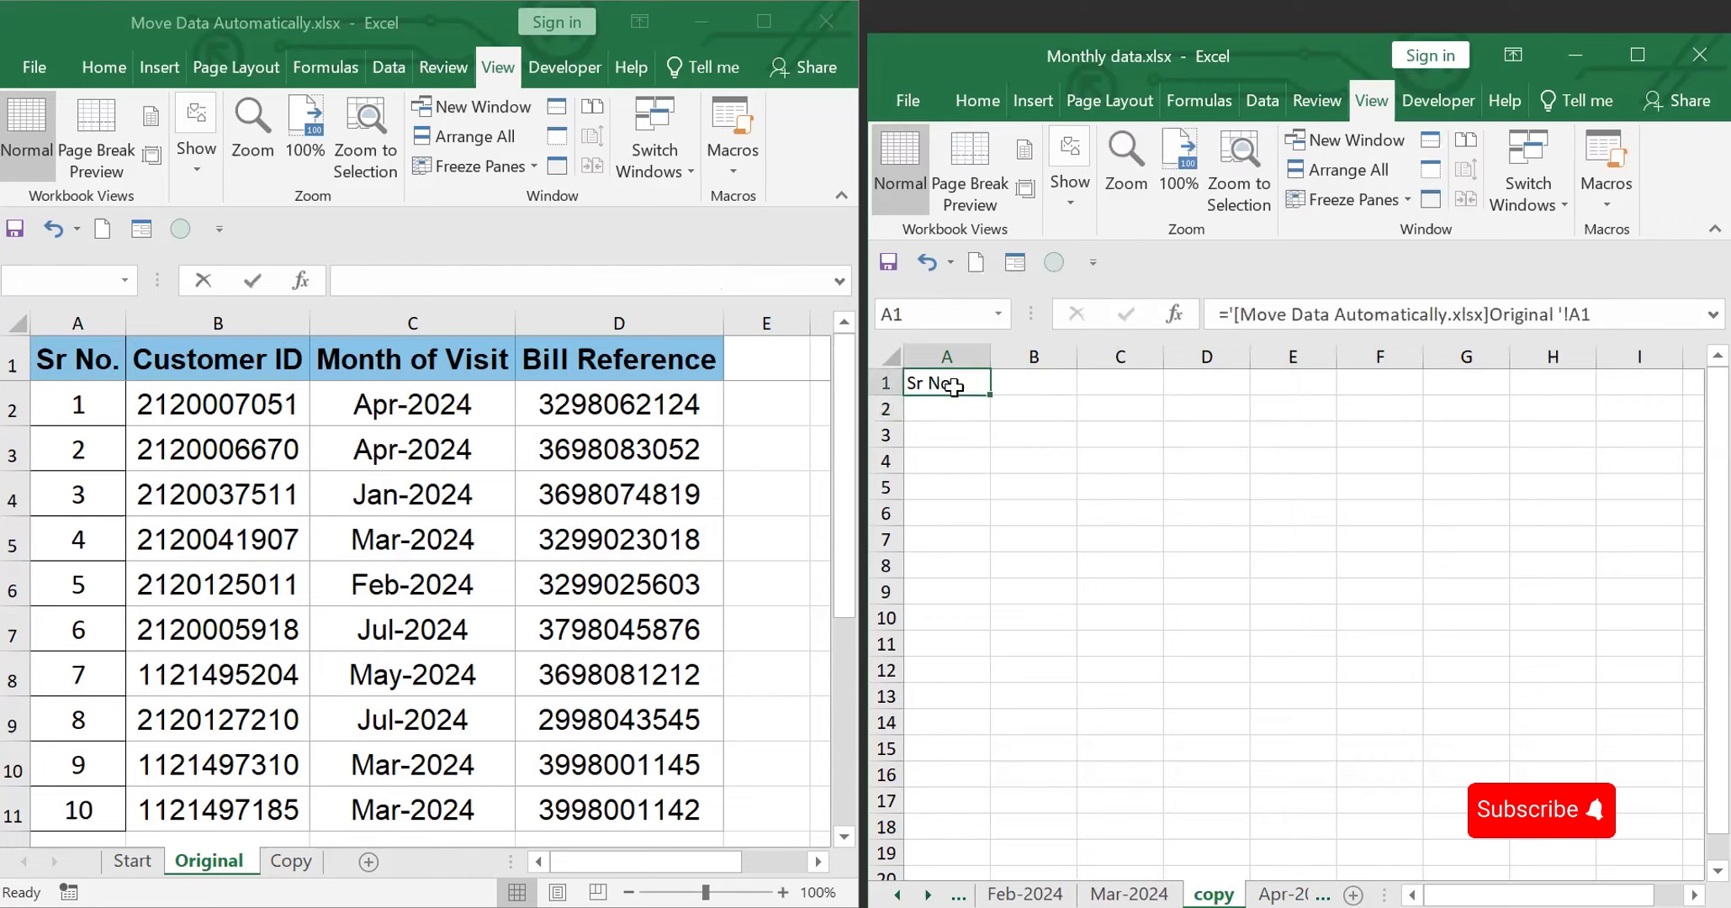
left_click_drag(990, 394, 1243, 392)
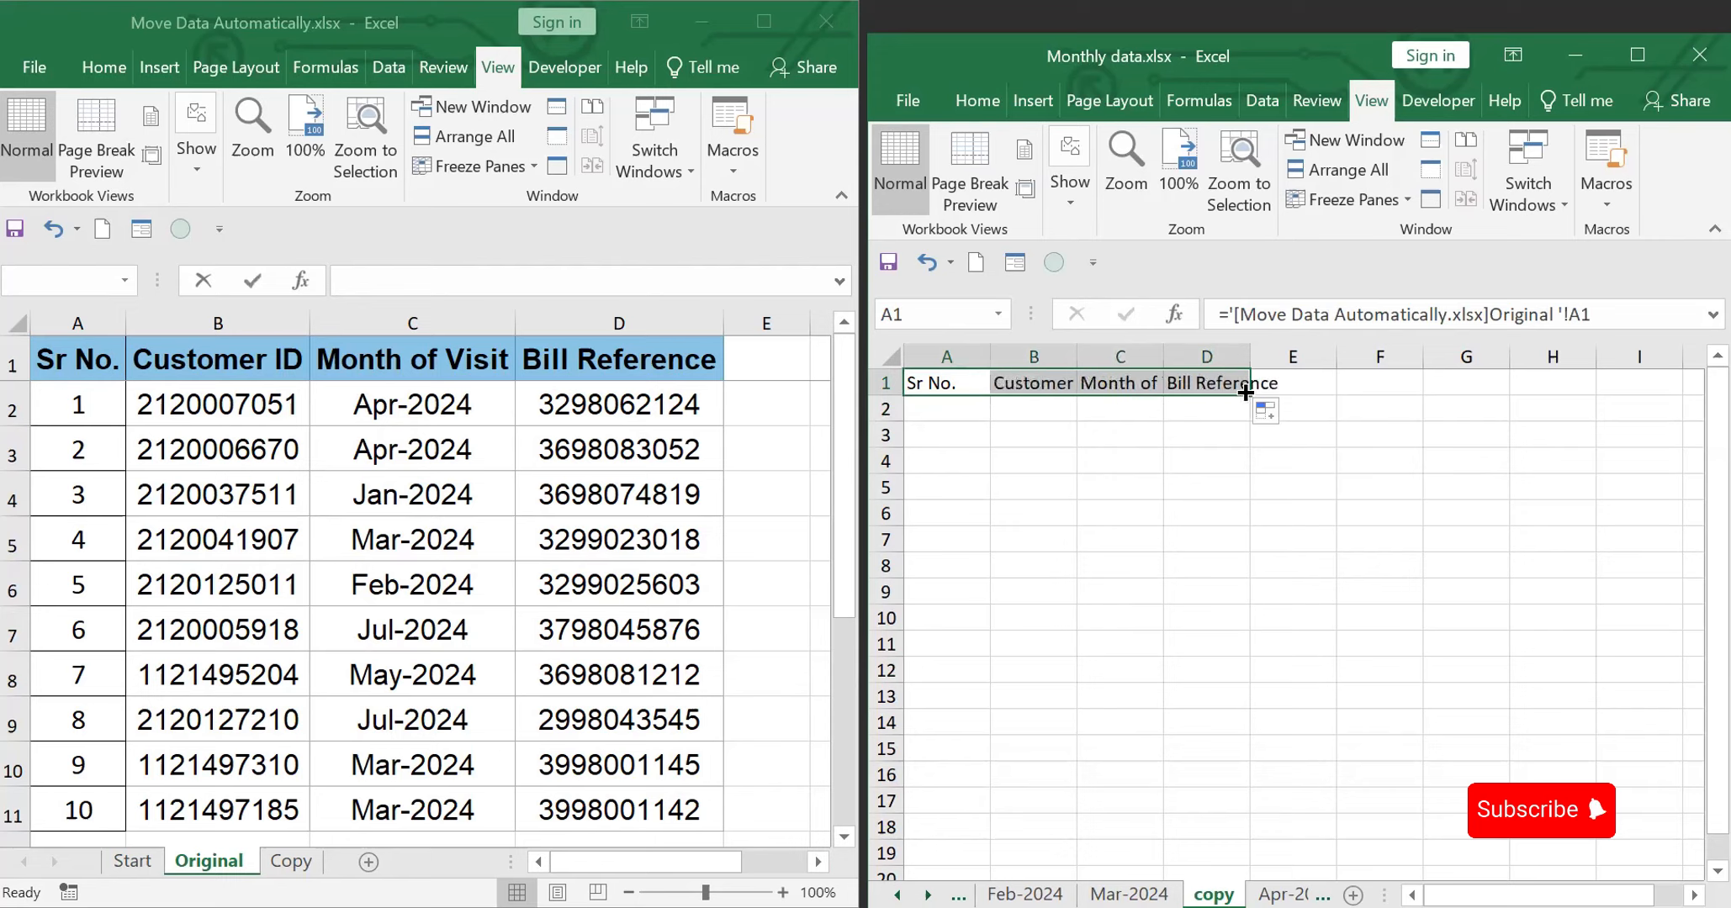
left_click_drag(1246, 392, 1281, 768)
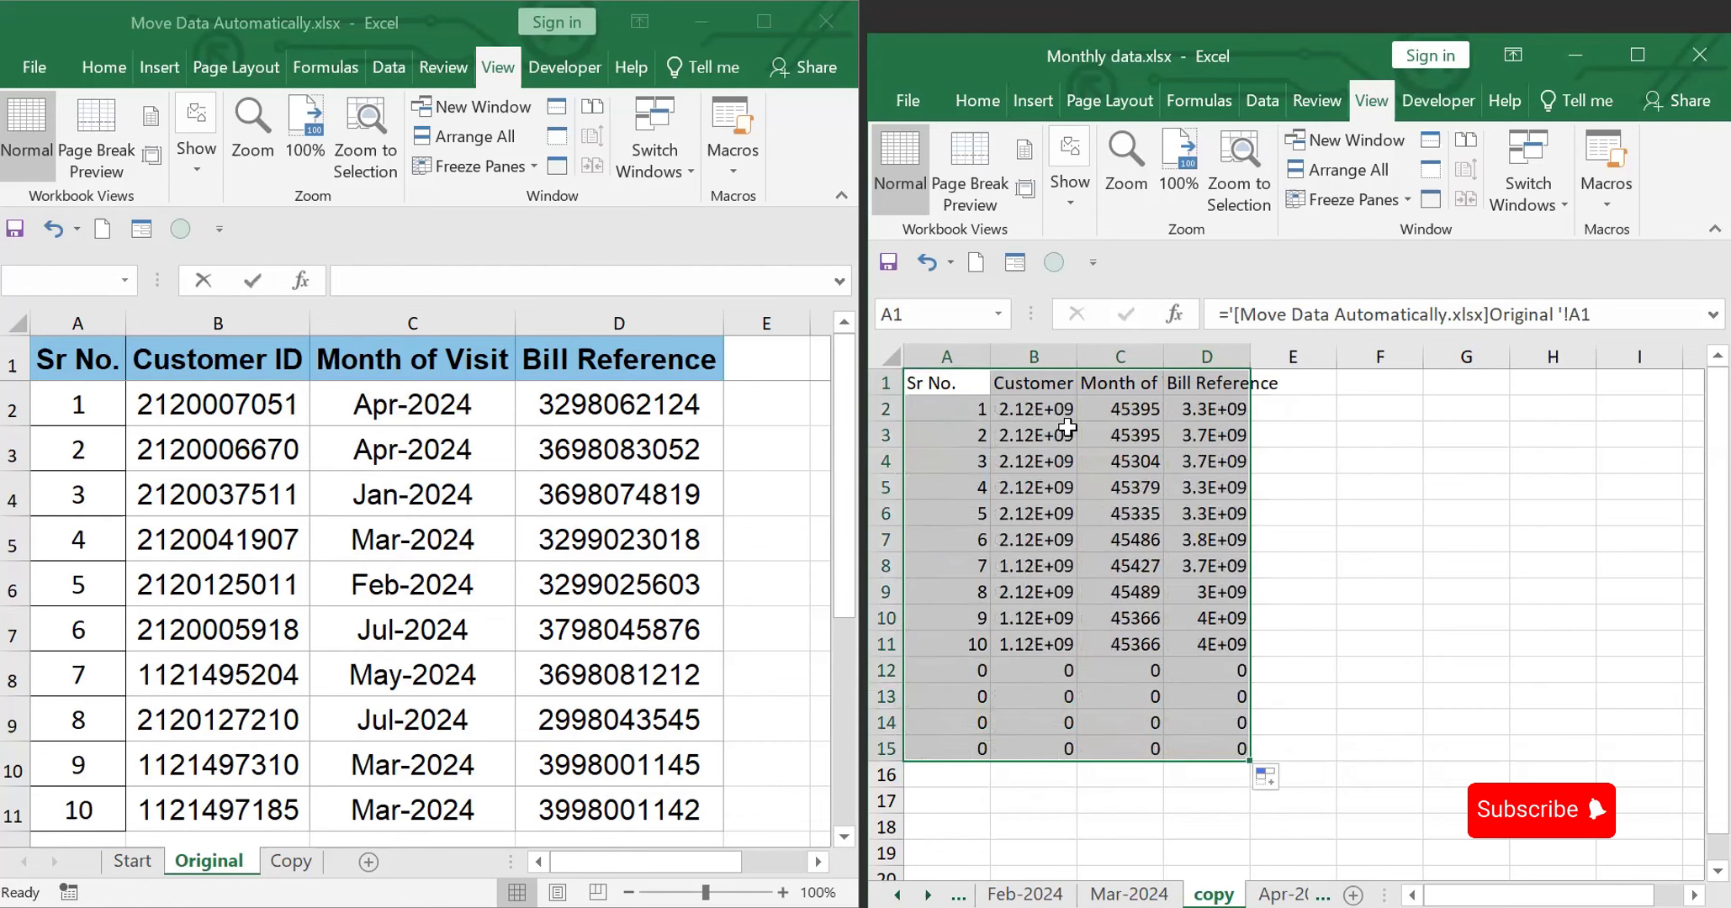
left_click_drag(929, 355, 1208, 346)
double_click(1250, 357)
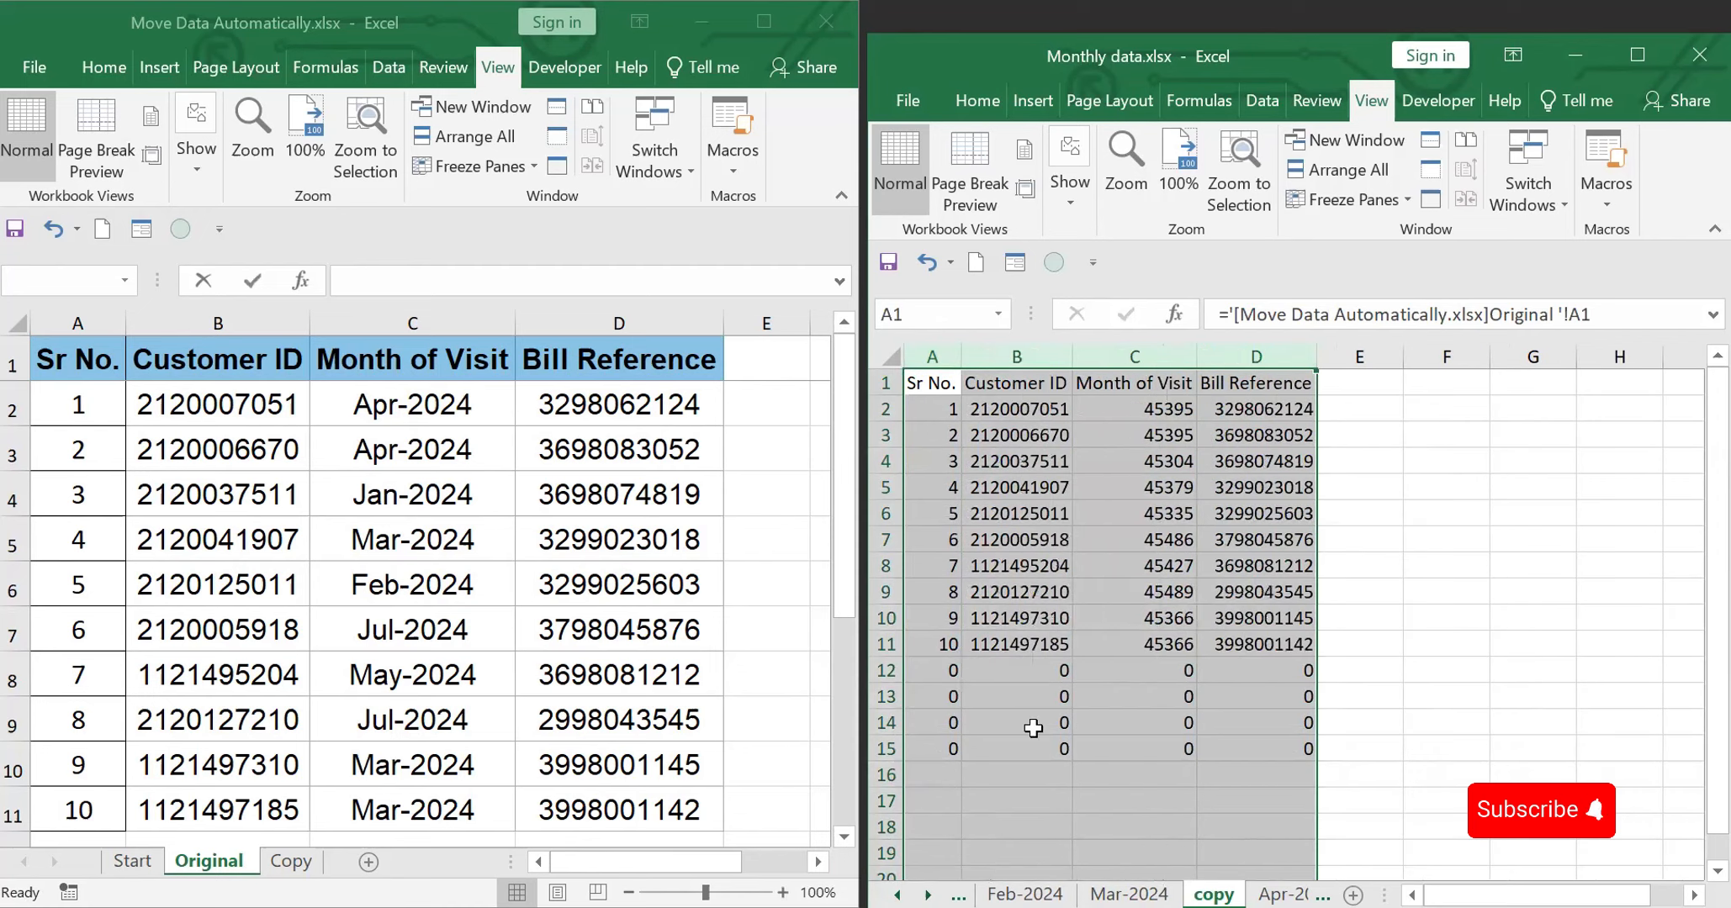
- Add a record in row 12 of the Original sheet in Move Data Automatically.xlsx with Sr No. 11 and a customer ID
left_click(848, 835)
left_click(847, 835)
left_click(848, 836)
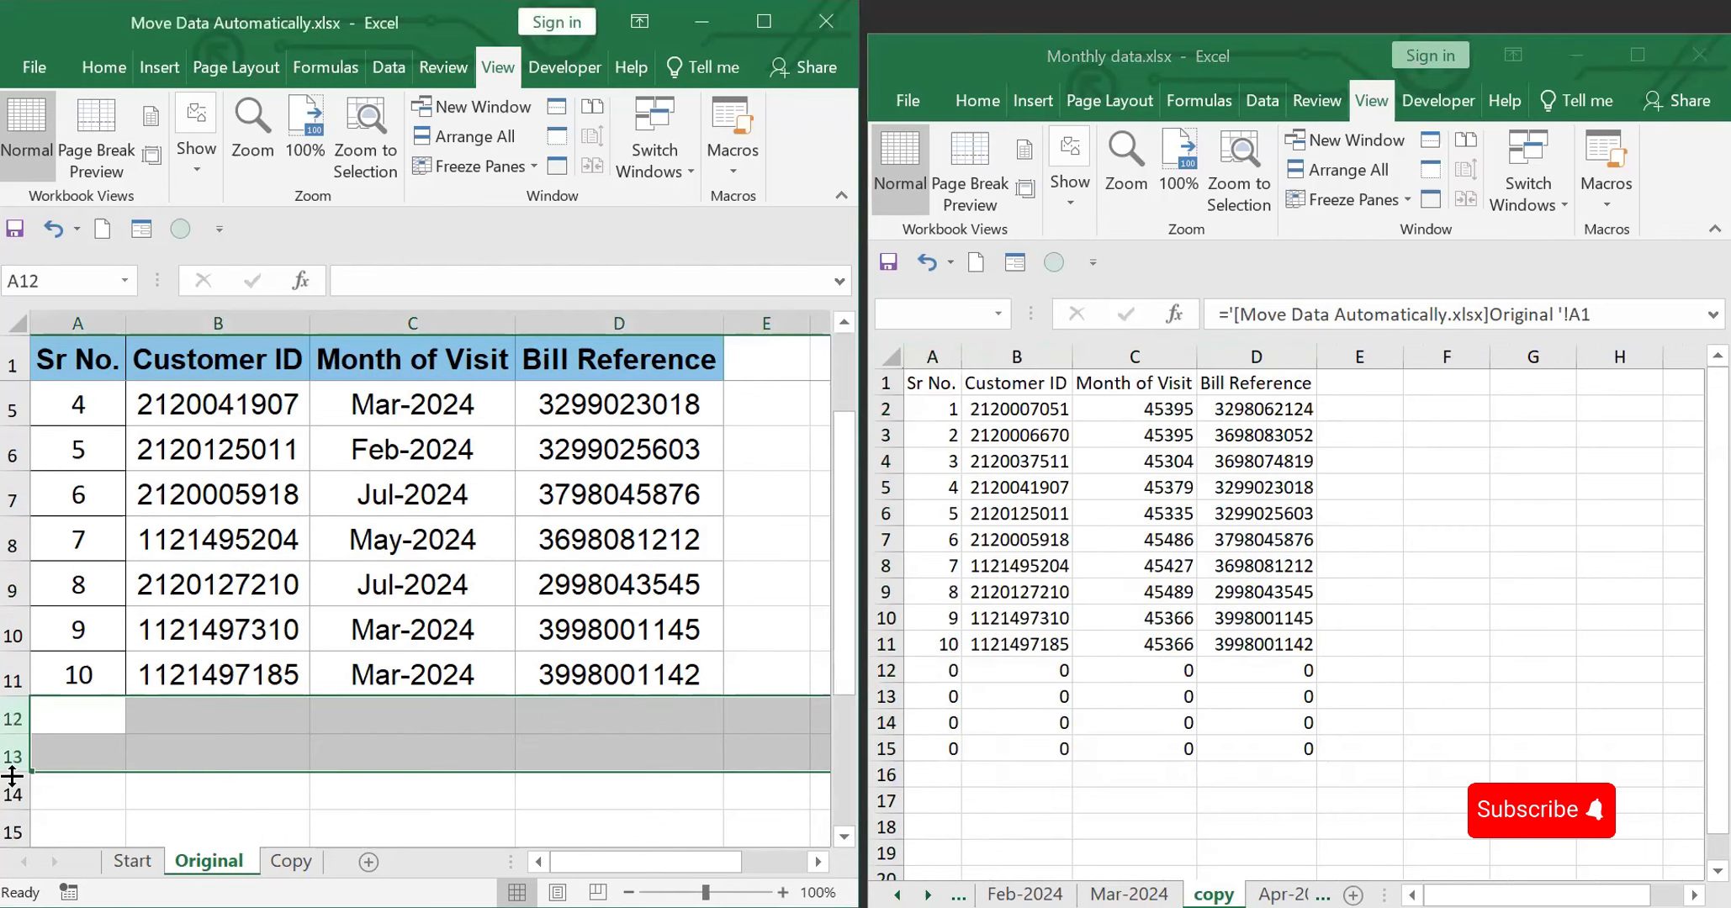
left_click(61, 711)
type("11")
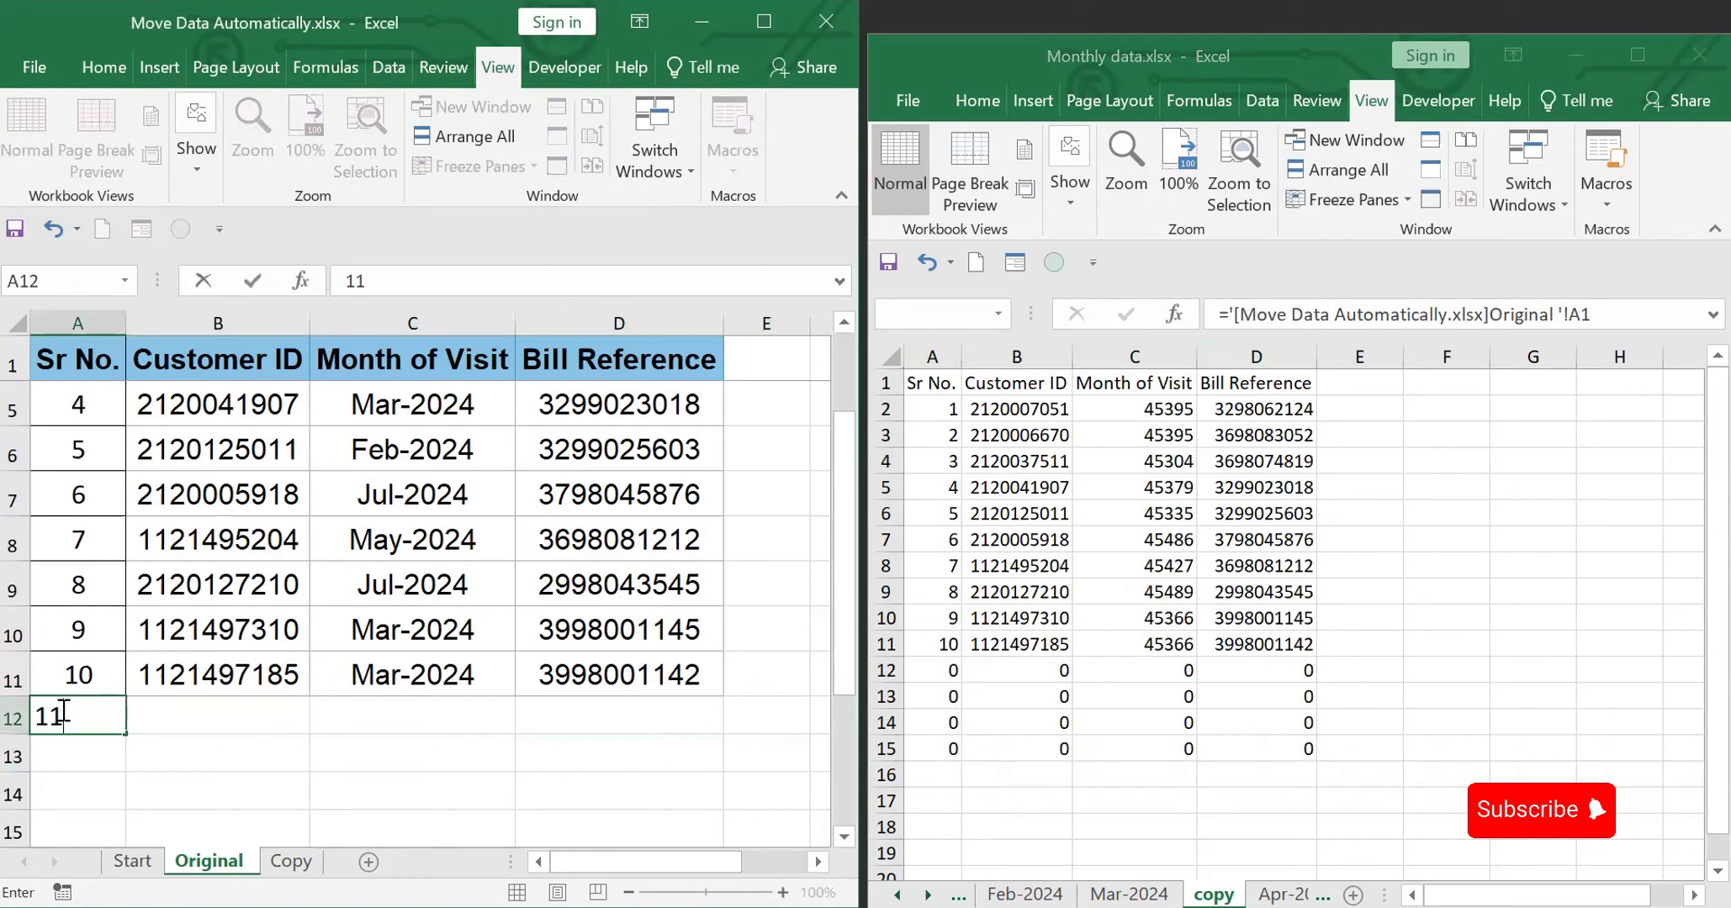
left_click(373, 762)
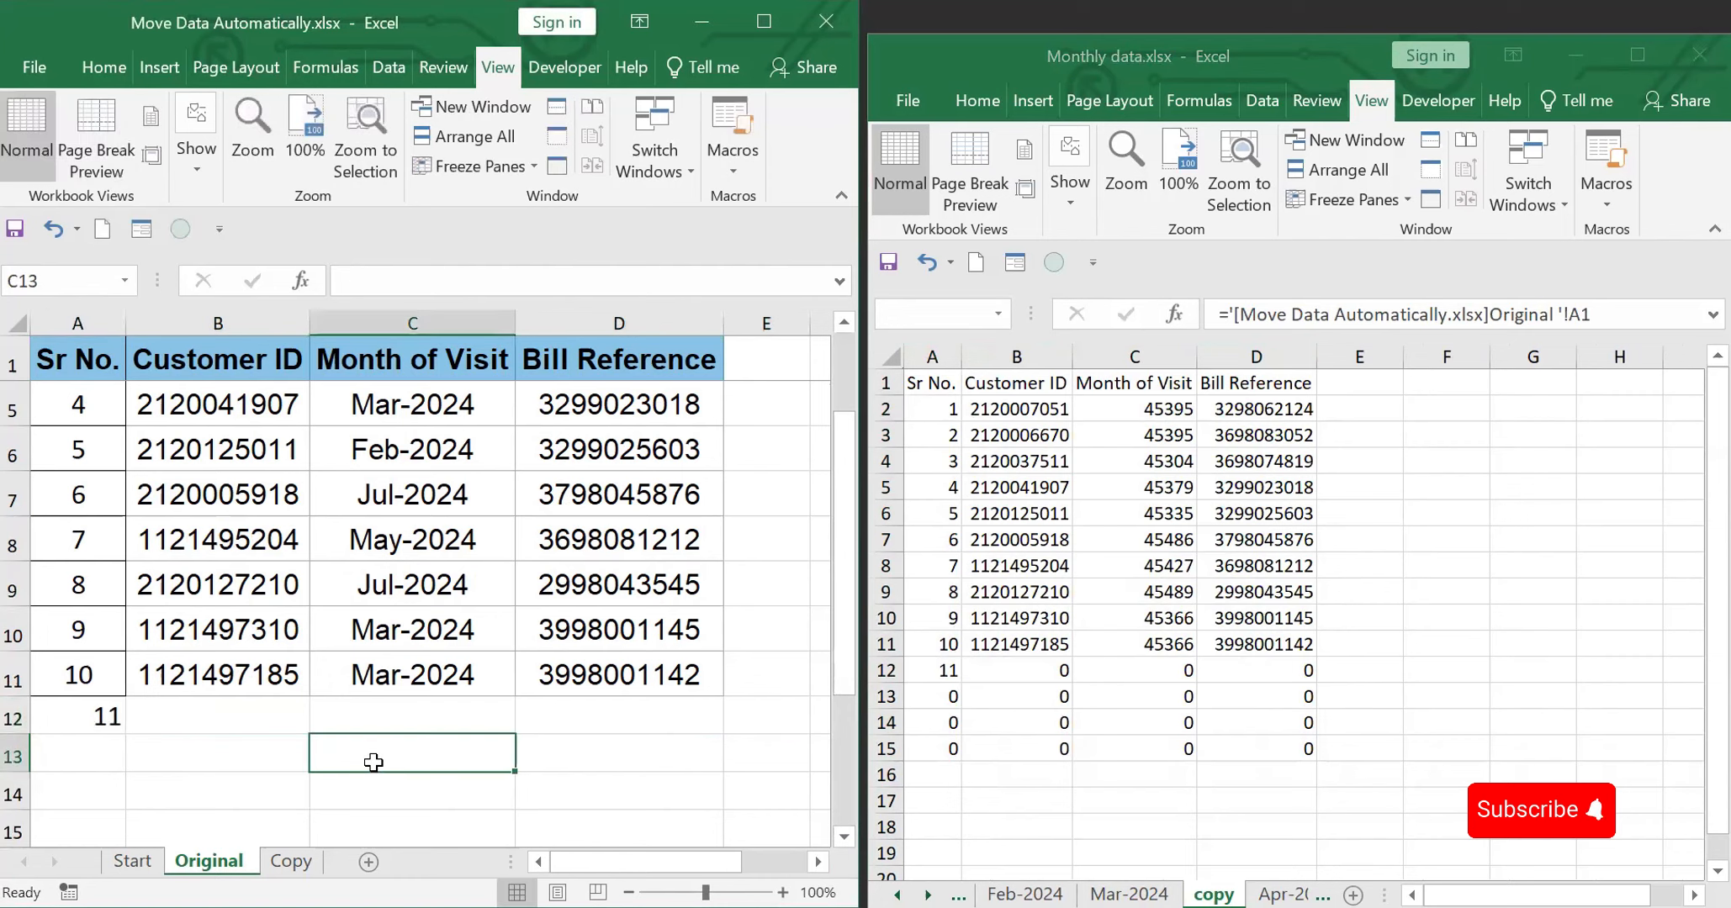
left_click(215, 709)
type("2525")
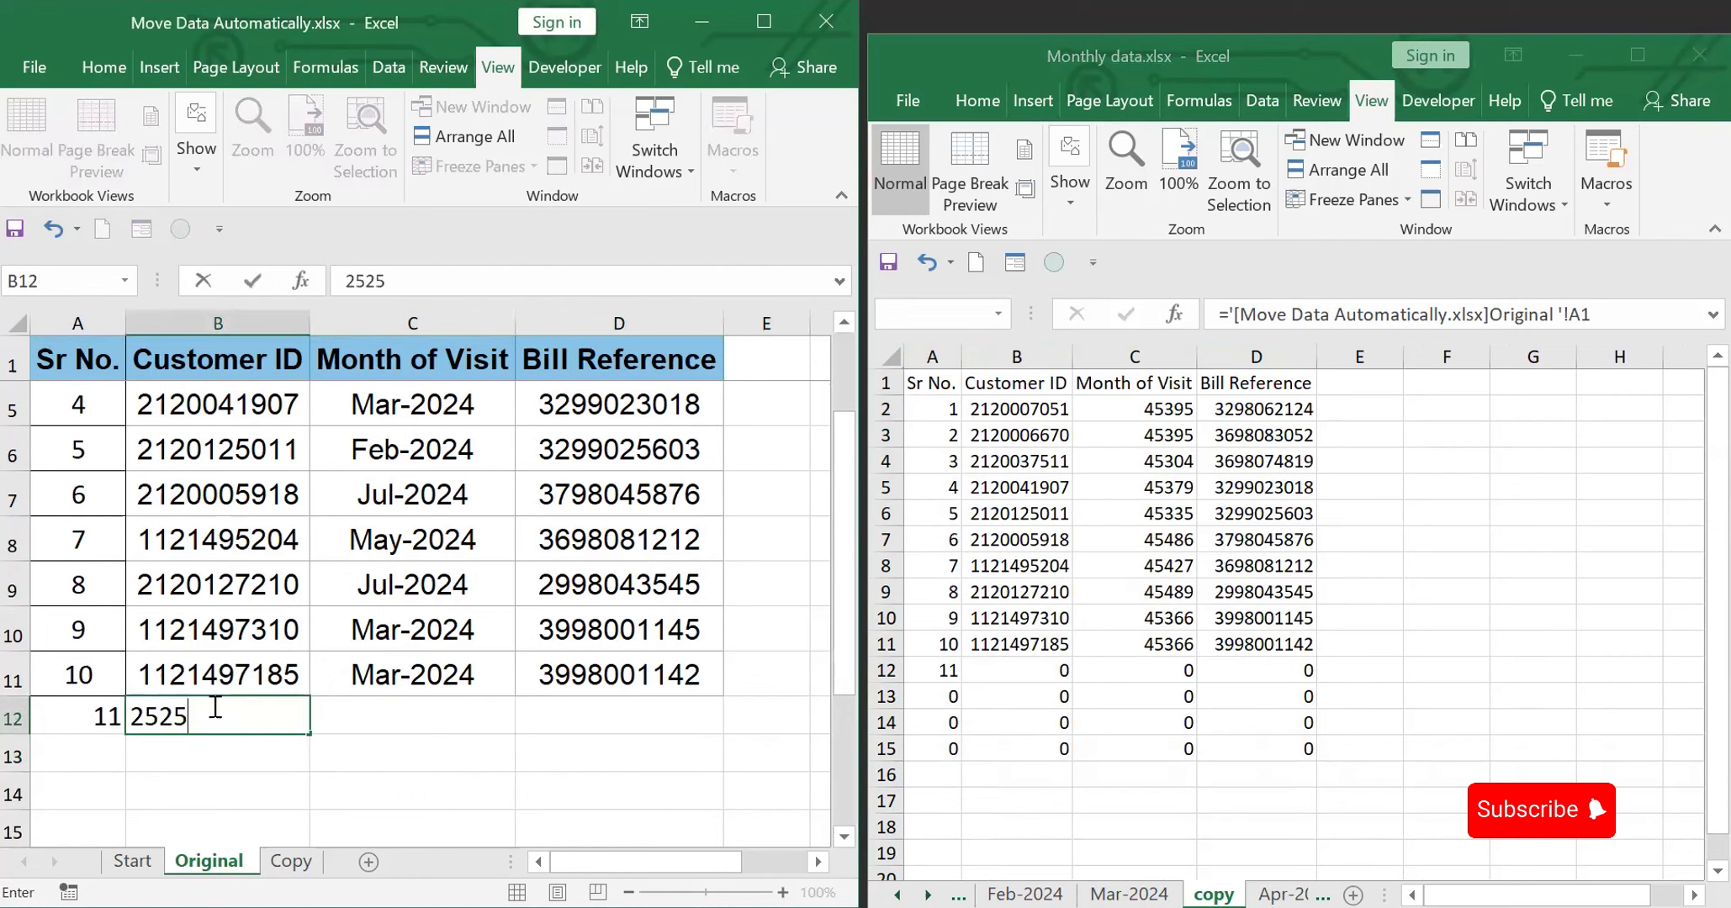
type("23698")
left_click(618, 755)
- Change the copy sheet's A1 link in Monthly data.xlsx to an IF formula that returns "" when cell A1 of the Original sheet is empty
left_click(1532, 308)
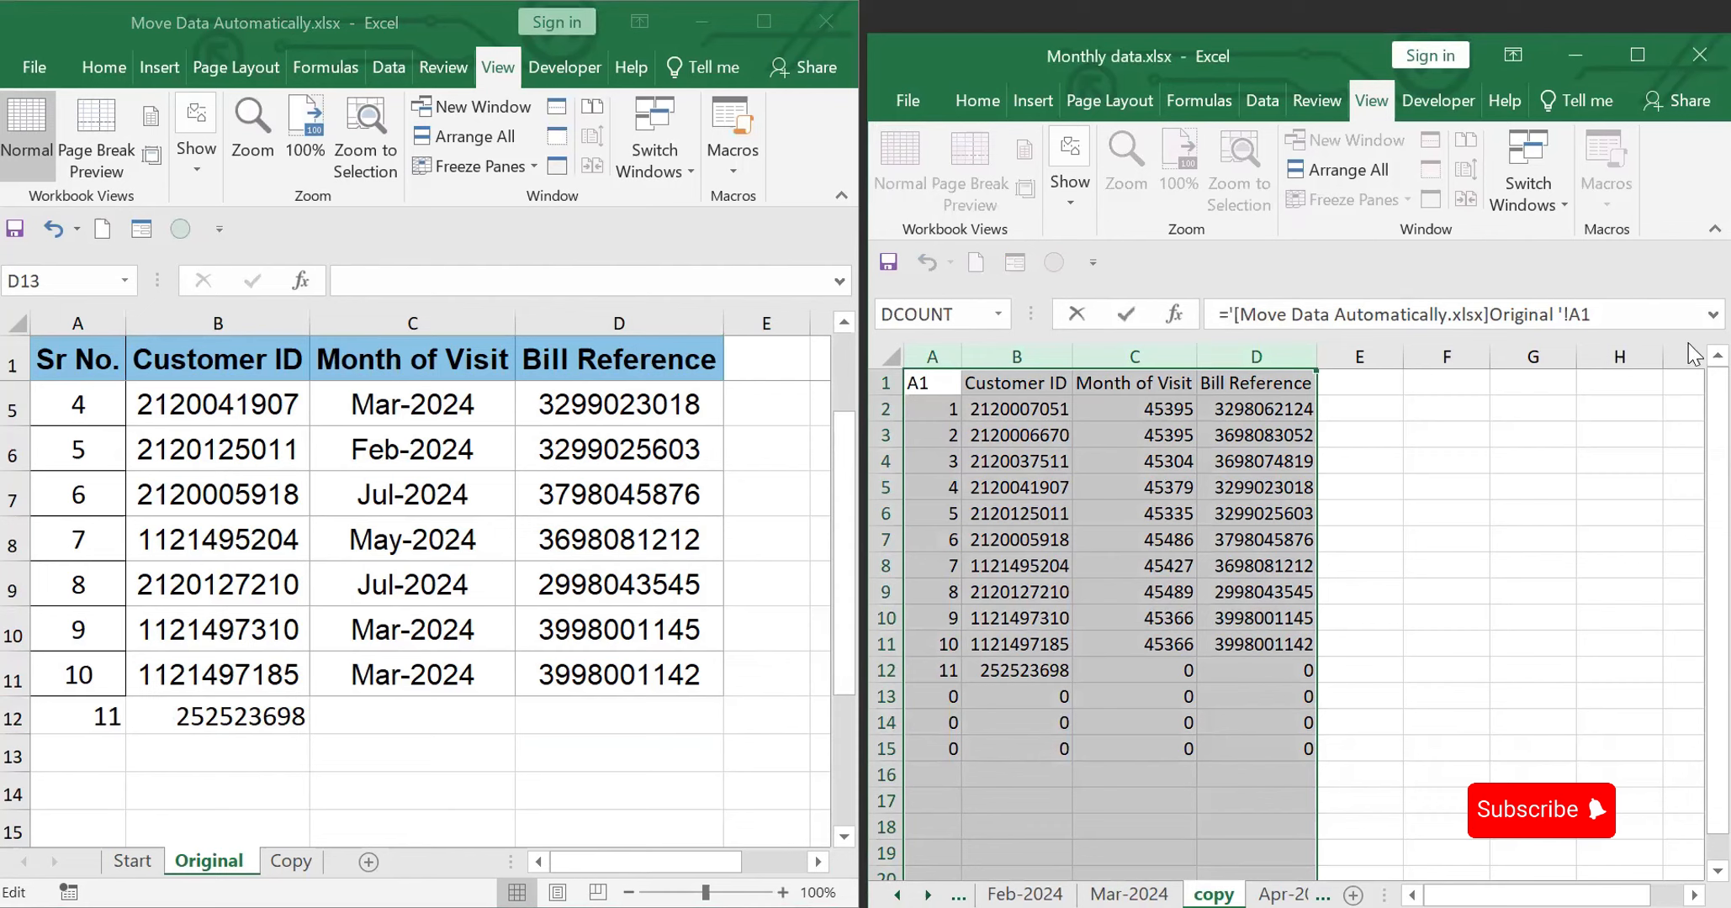
key("Home")
key("Right")
type("if(")
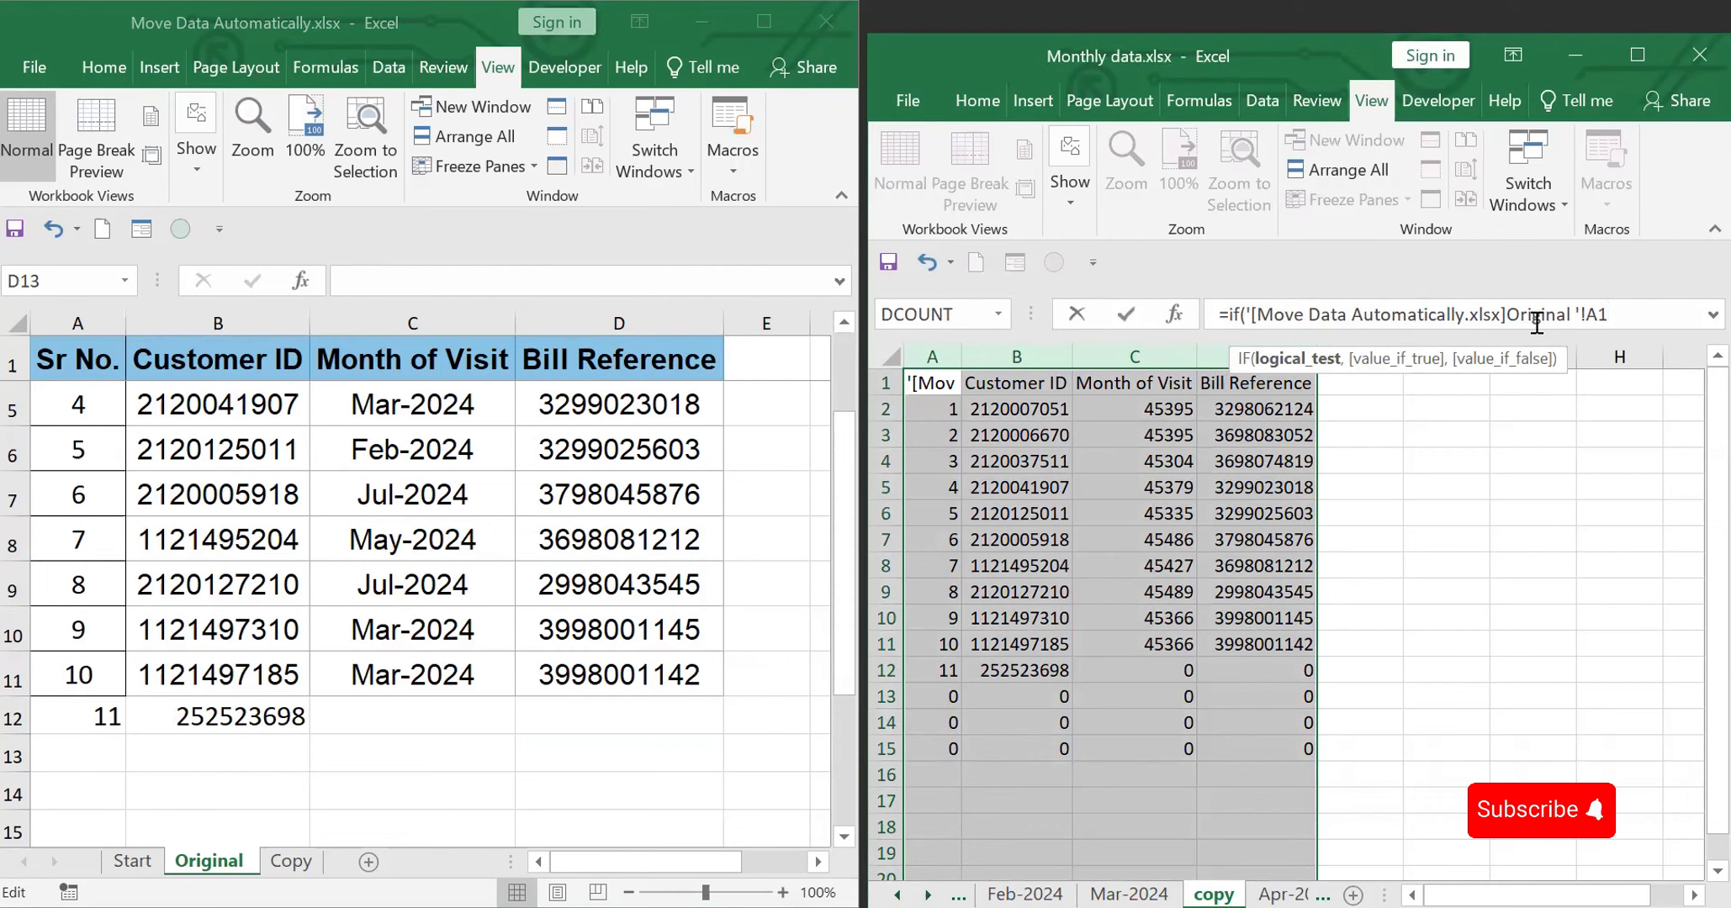
left_click(1629, 303)
type("=\"\",\"\",")
left_click(77, 360)
key("F4")
key("F4")
key("F4")
key("Return")
- Fill the IF formula from A1 of the copy sheet across to column D and down to row 15
left_click(932, 384)
left_click_drag(961, 395, 1304, 391)
left_click_drag(1316, 395, 1314, 757)
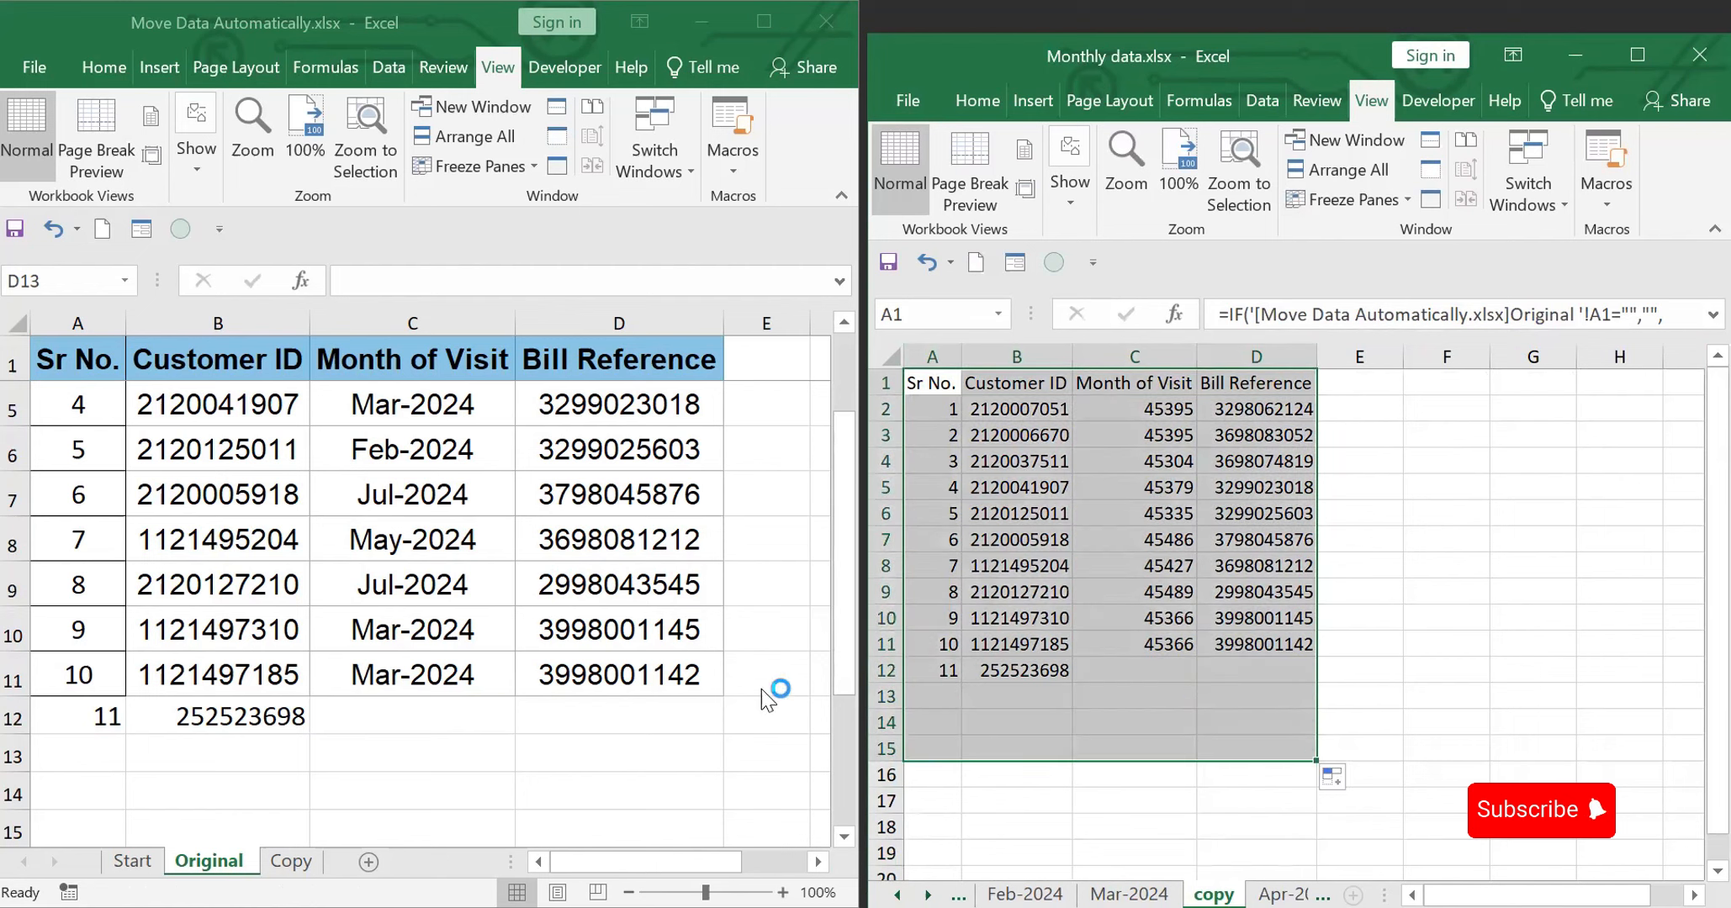
- Add a record in row 13 of the Original sheet with Sr No. 12 and a customer ID
left_click(90, 757)
type("12")
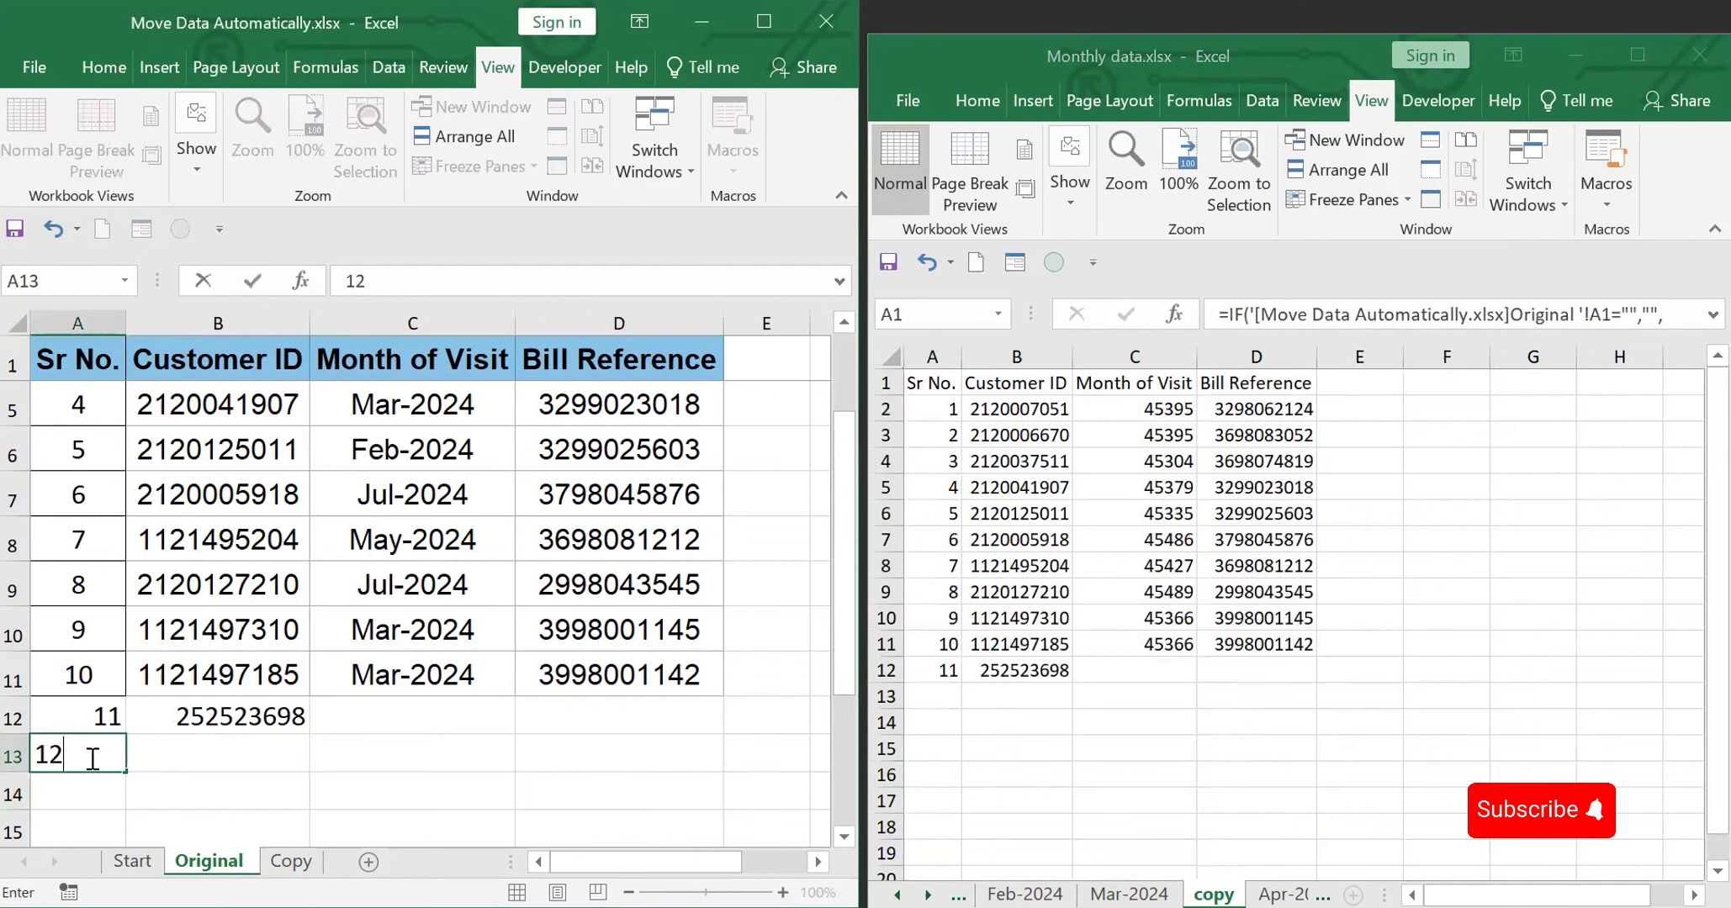
left_click(593, 757)
left_click(250, 753)
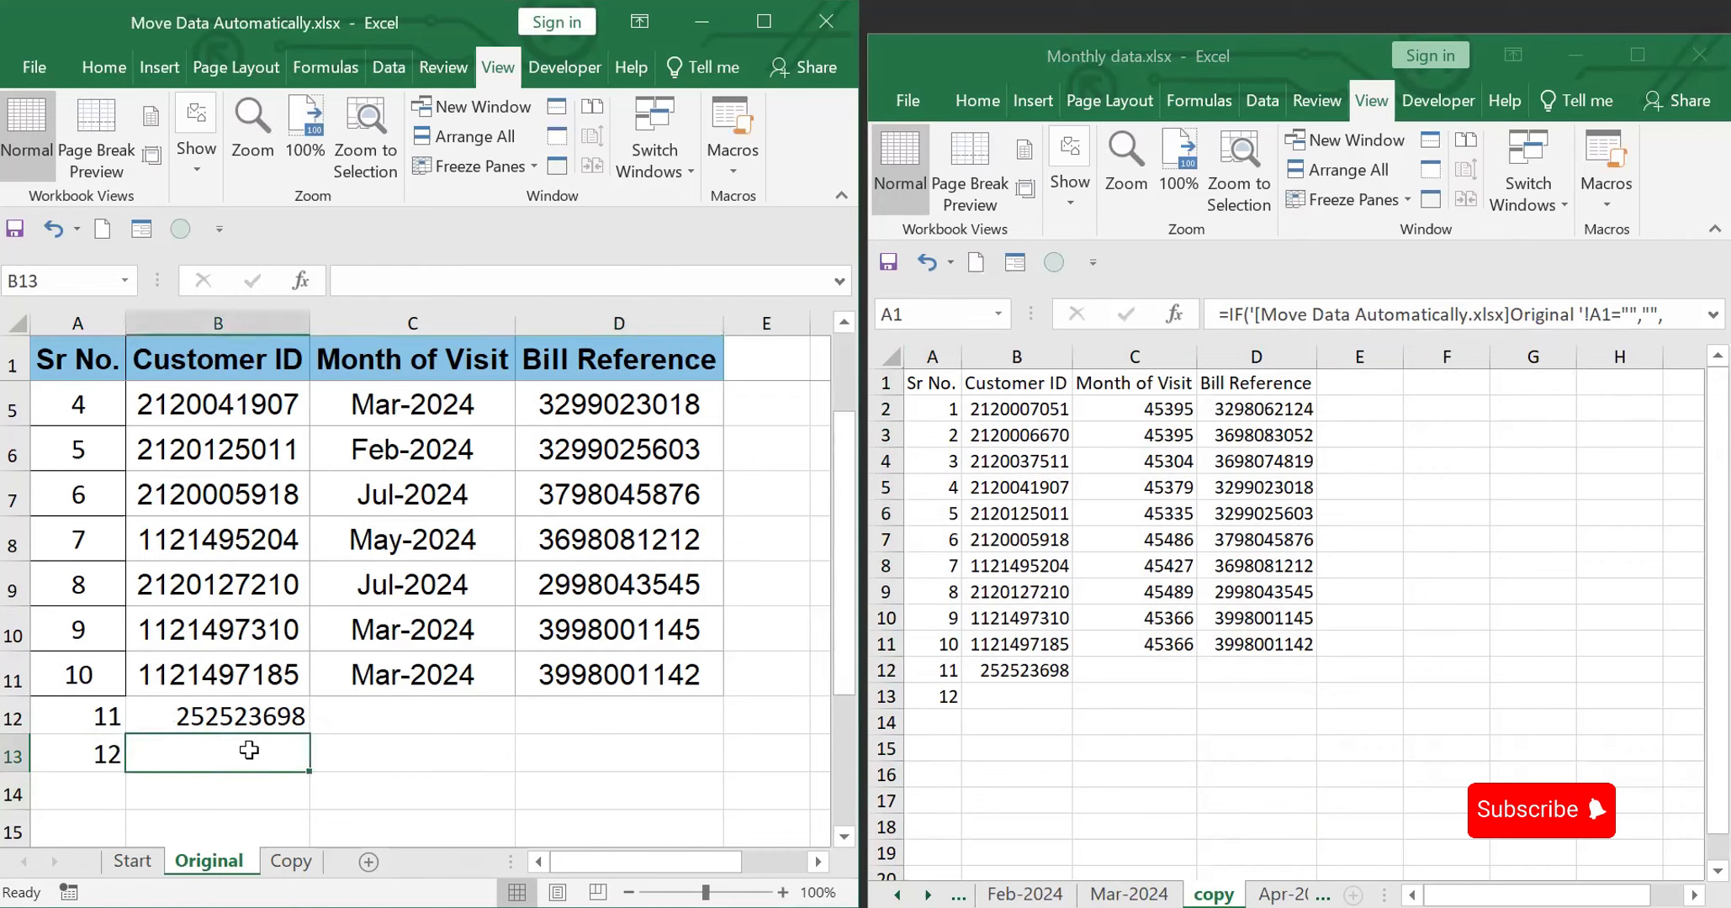
type("111111111")
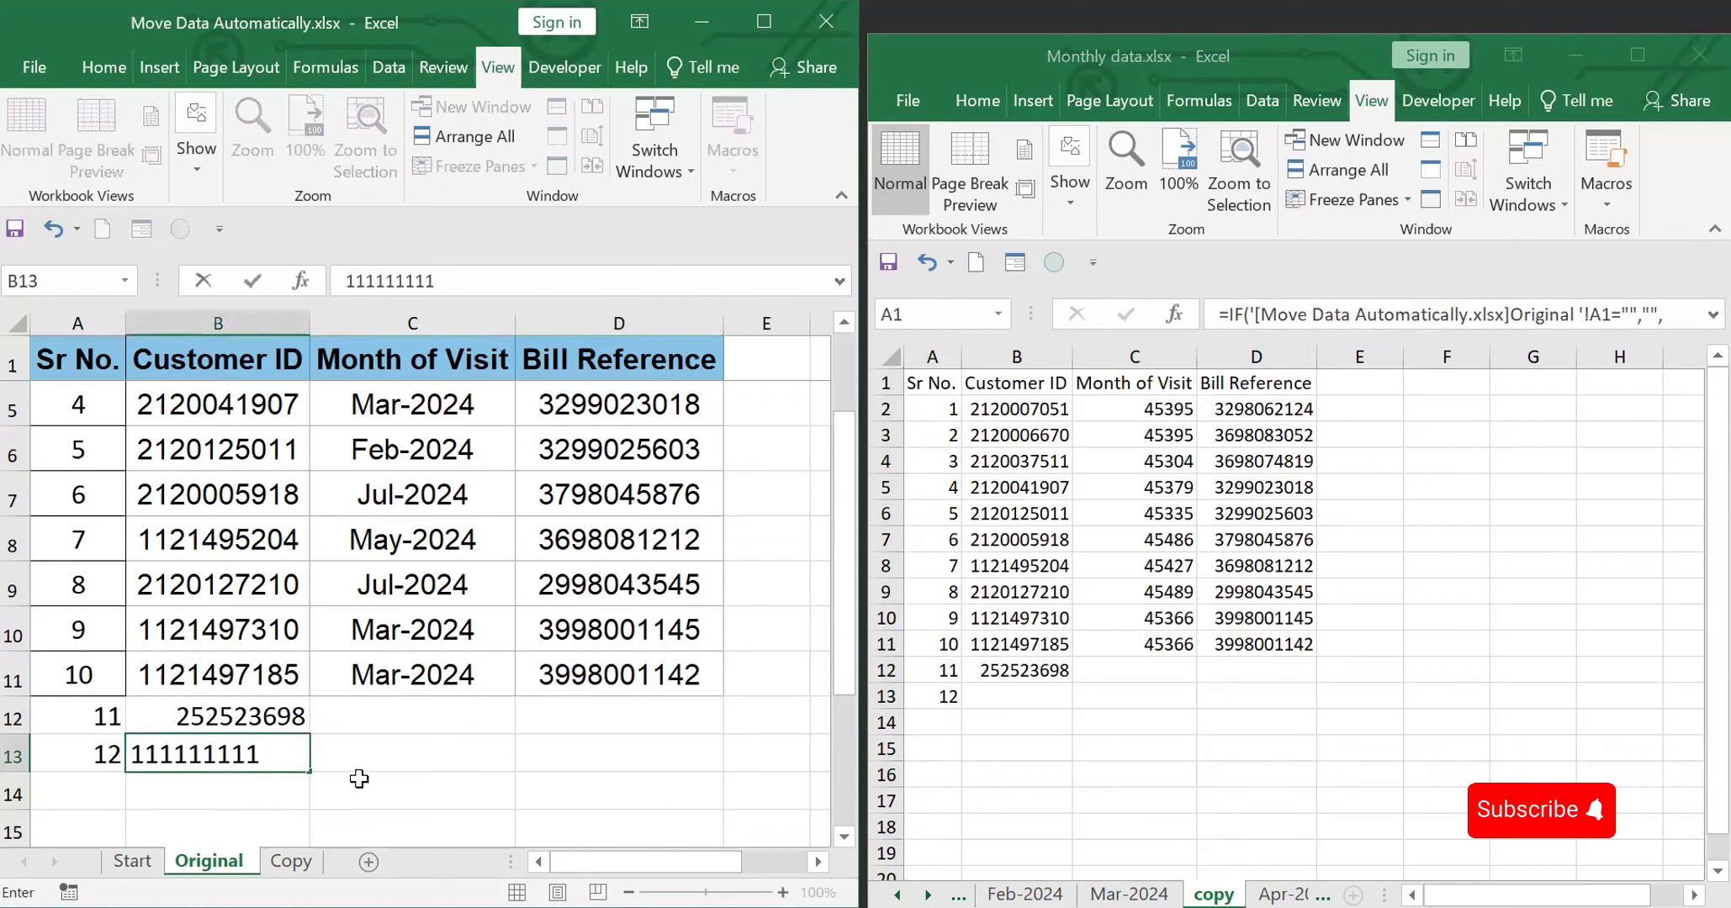
left_click(553, 763)
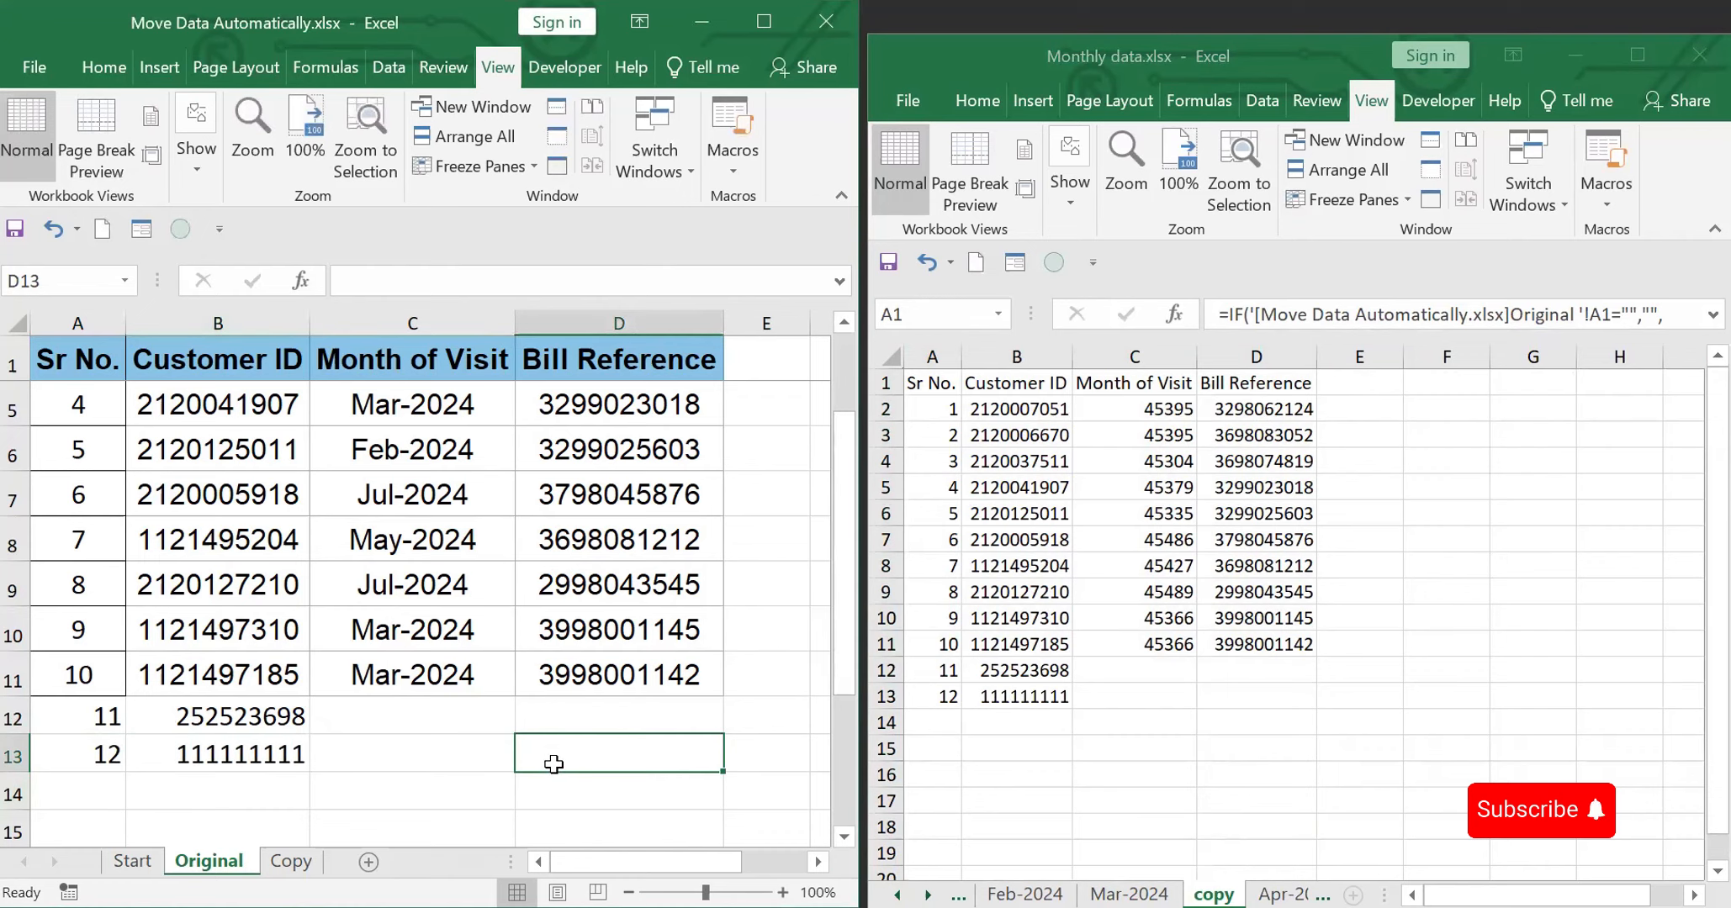
- Enter a bill reference in cell D12 of the Original sheet for the Sr No. 11 record
left_click(412, 717)
left_click(570, 705)
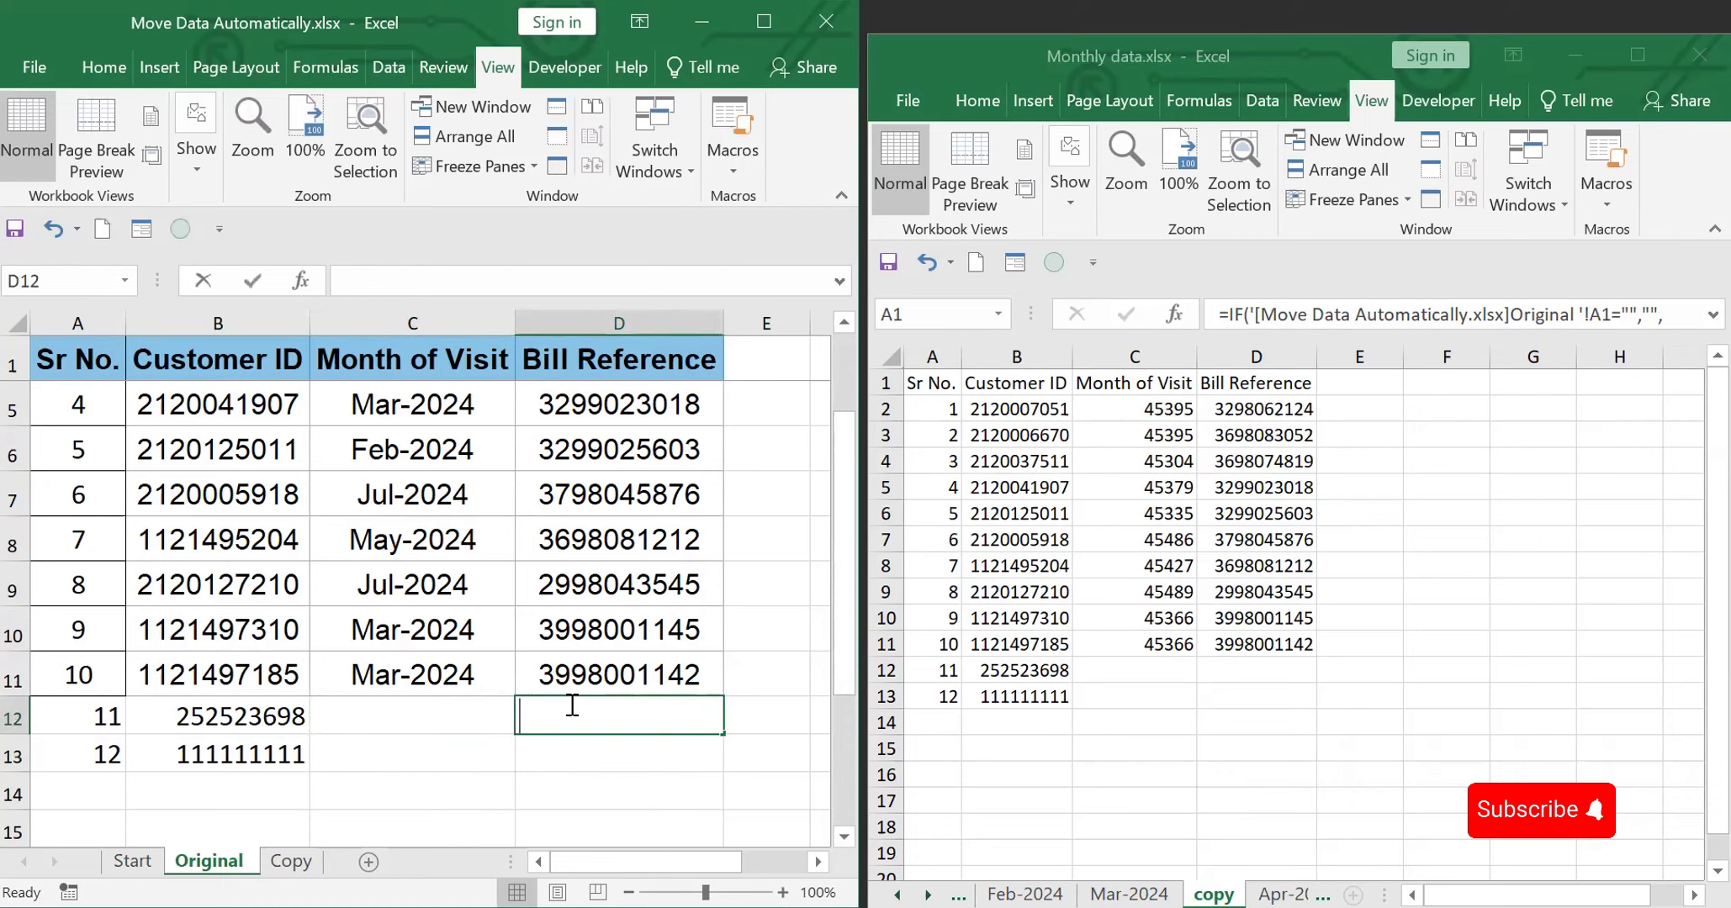
type("39982")
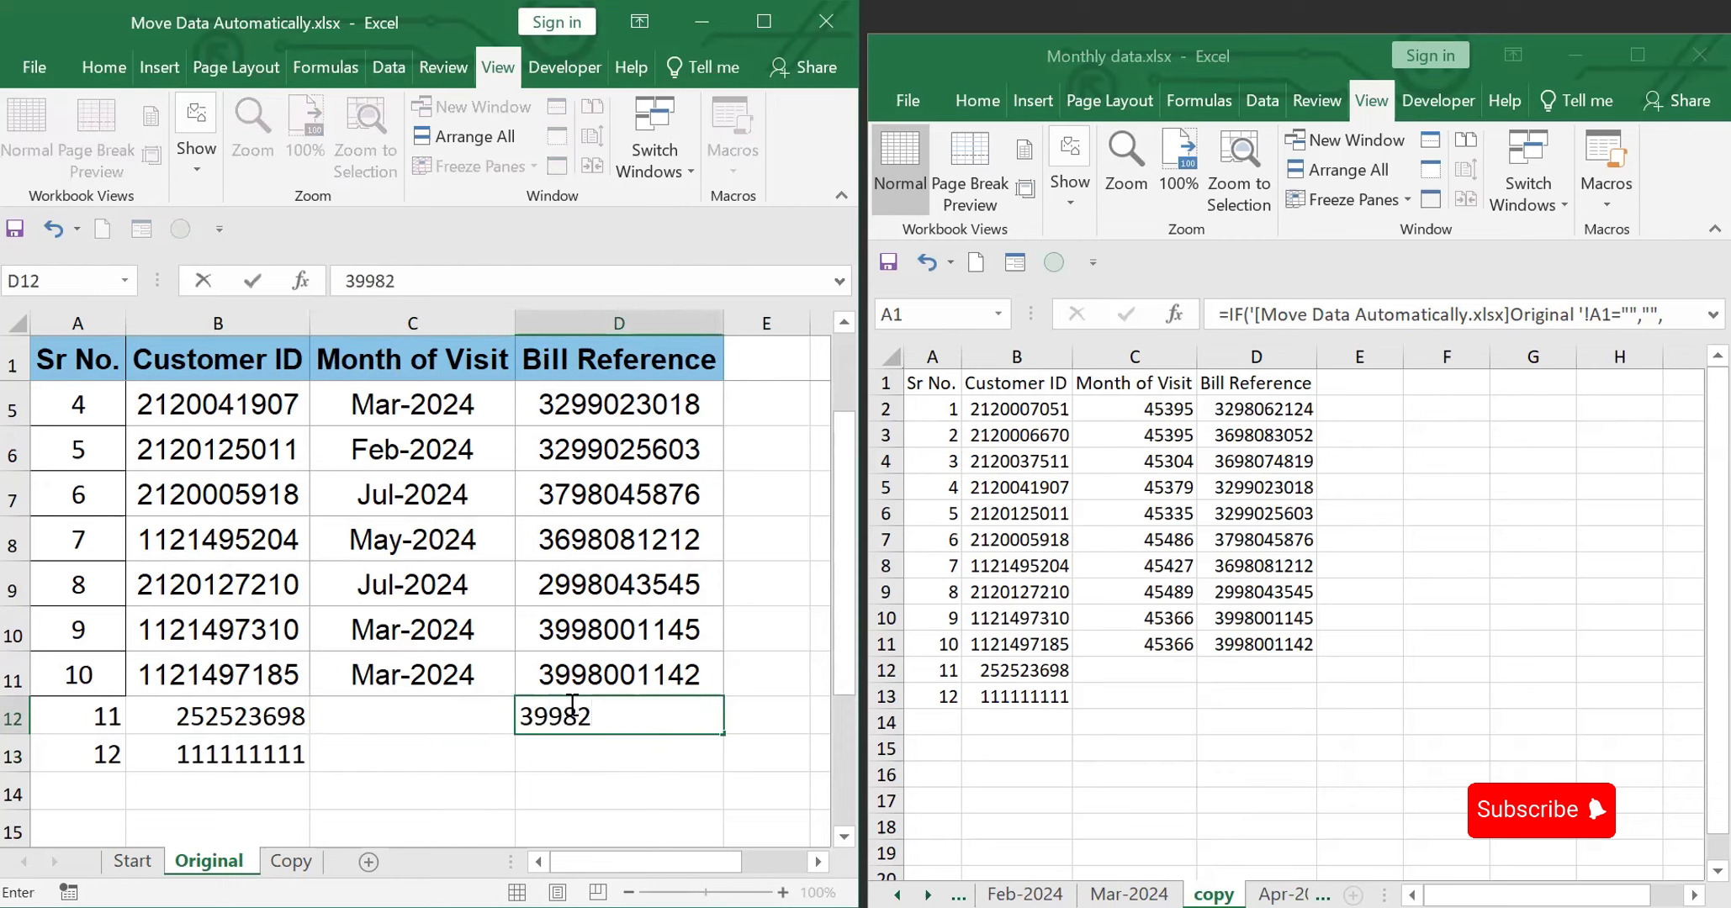
type("25366")
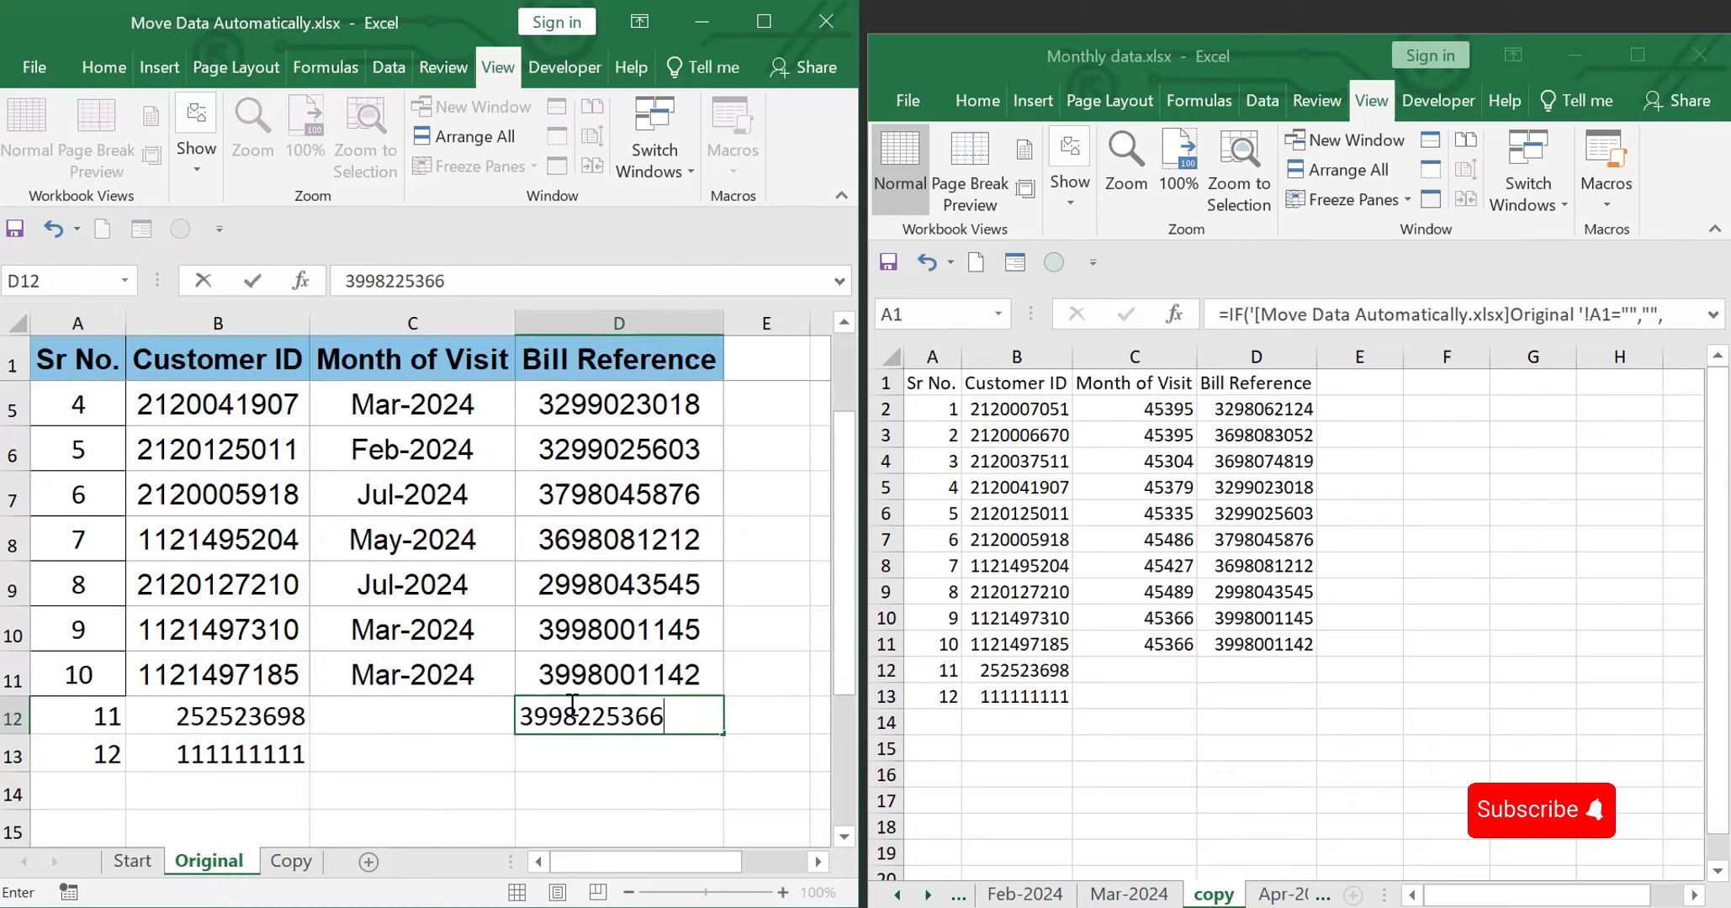
left_click(697, 781)
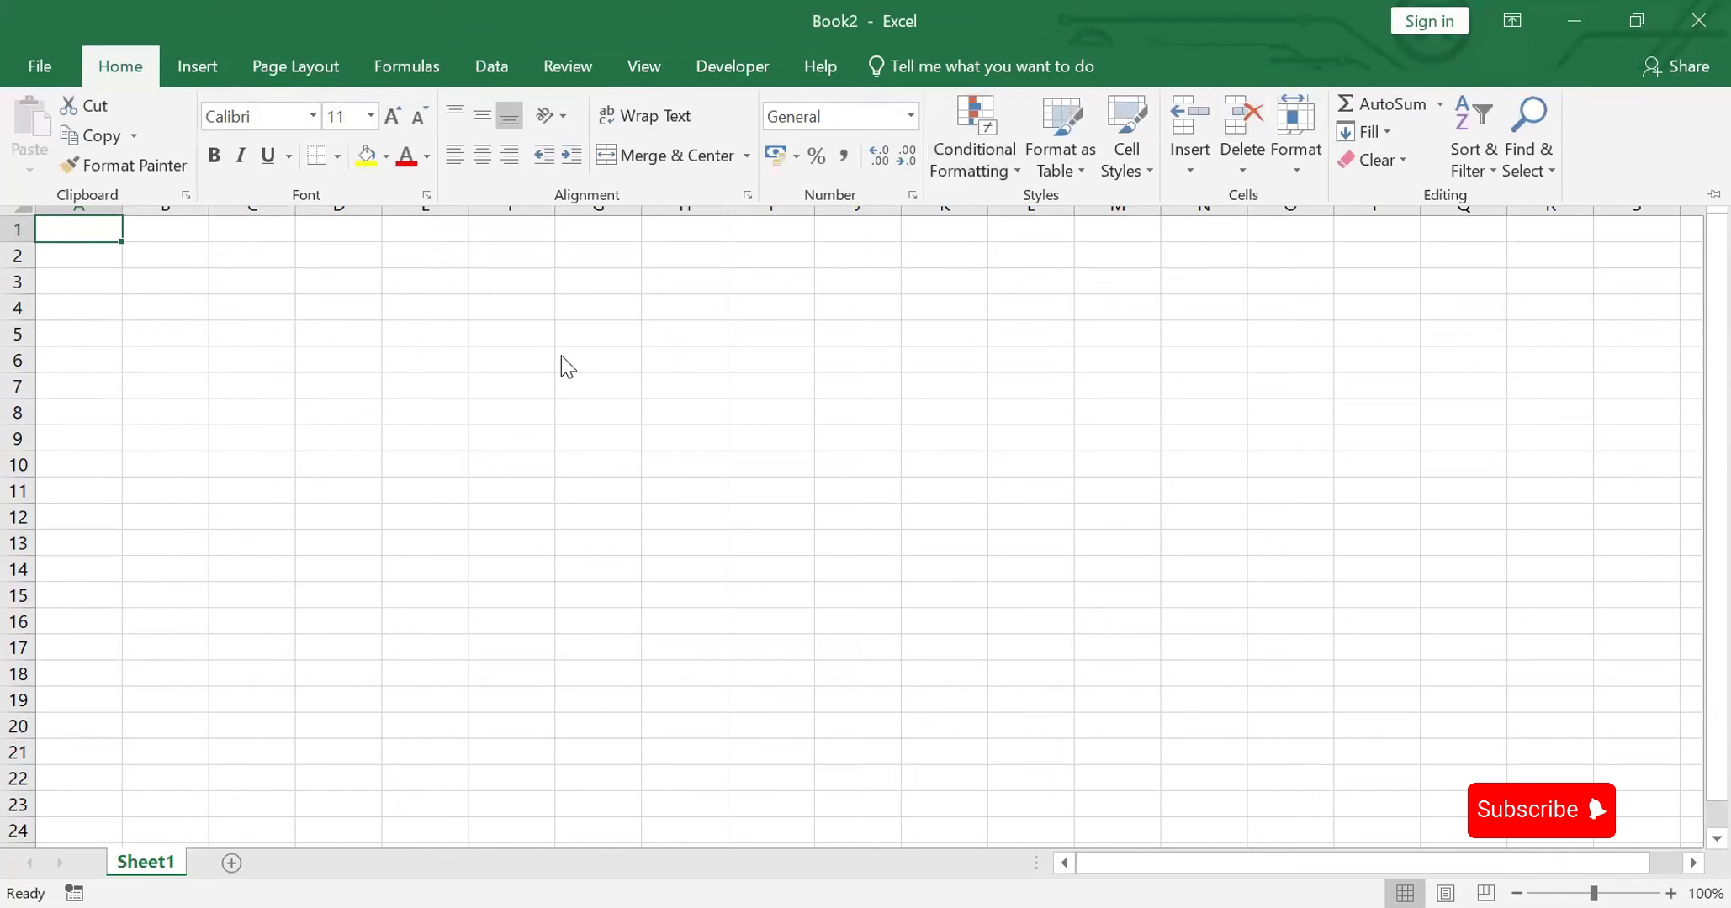
- Start a data import from a workbook file in Book2 and browse to the OneDrive Desktop folder
left_click(495, 67)
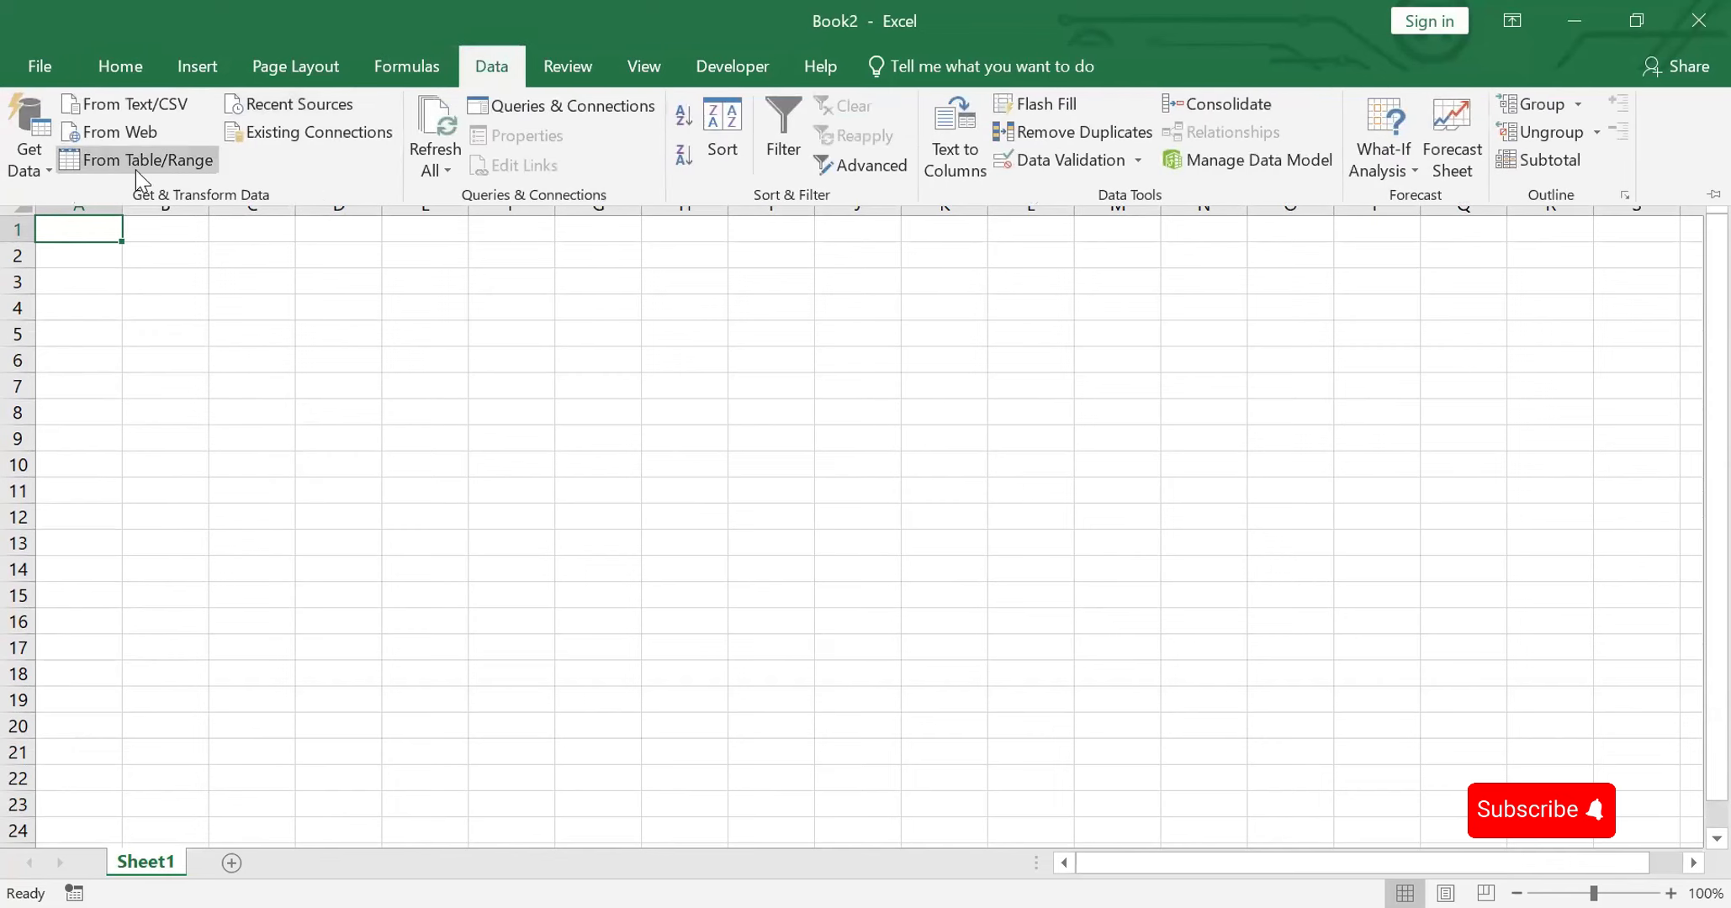
left_click(47, 176)
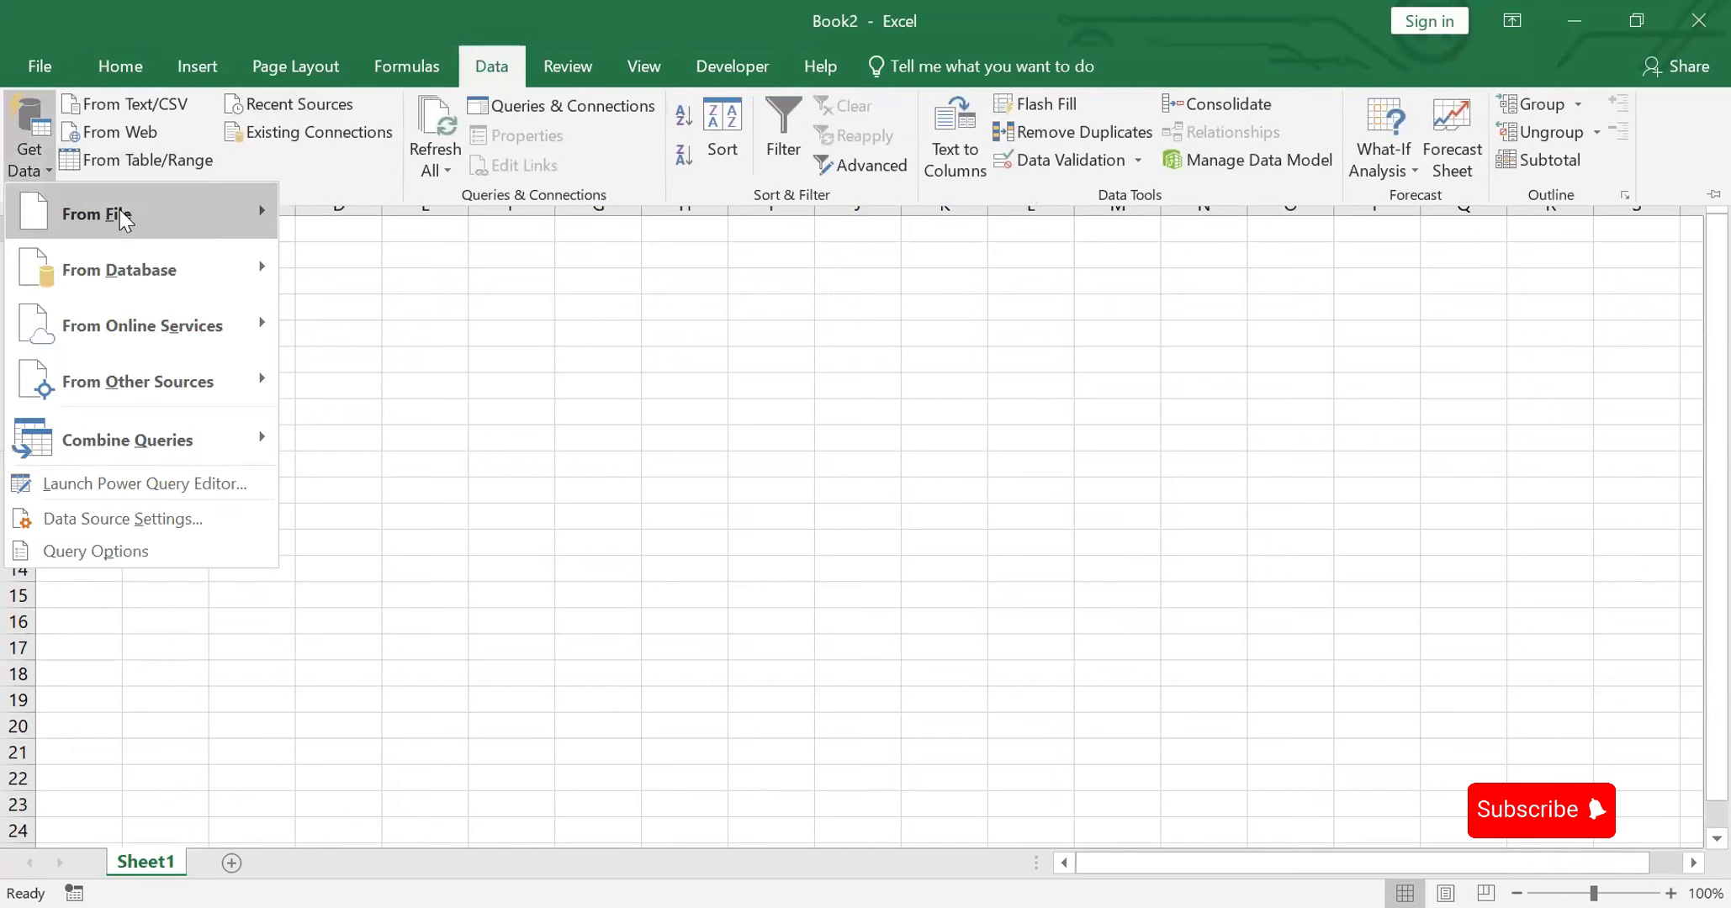
mouse_move(120, 213)
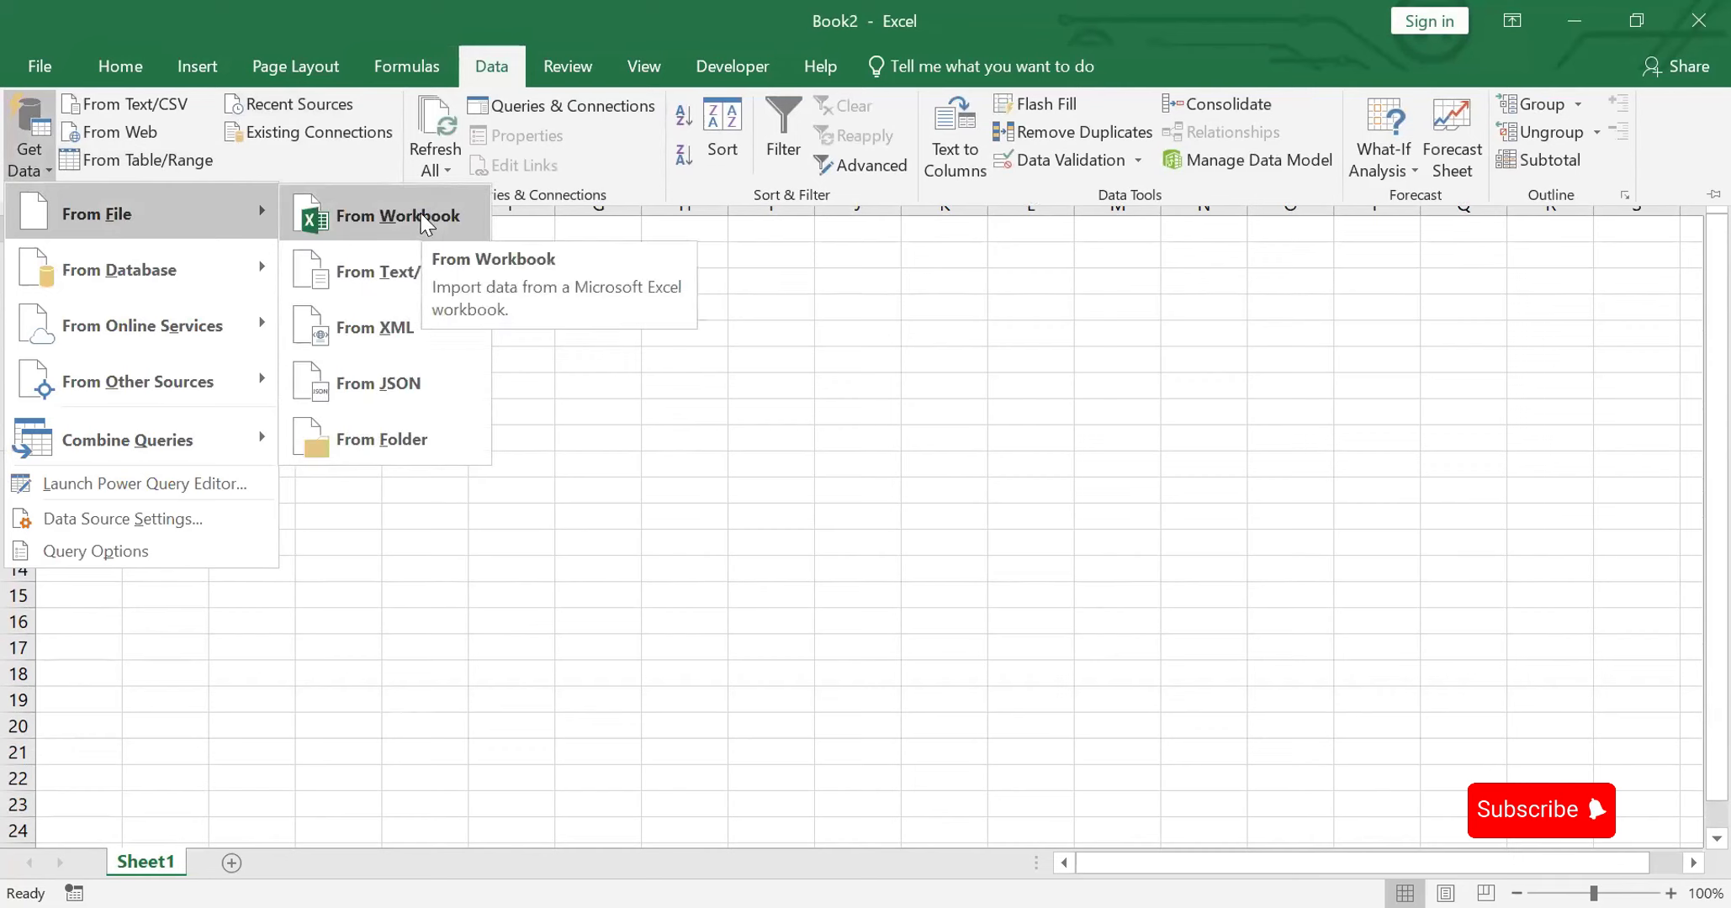
left_click(424, 220)
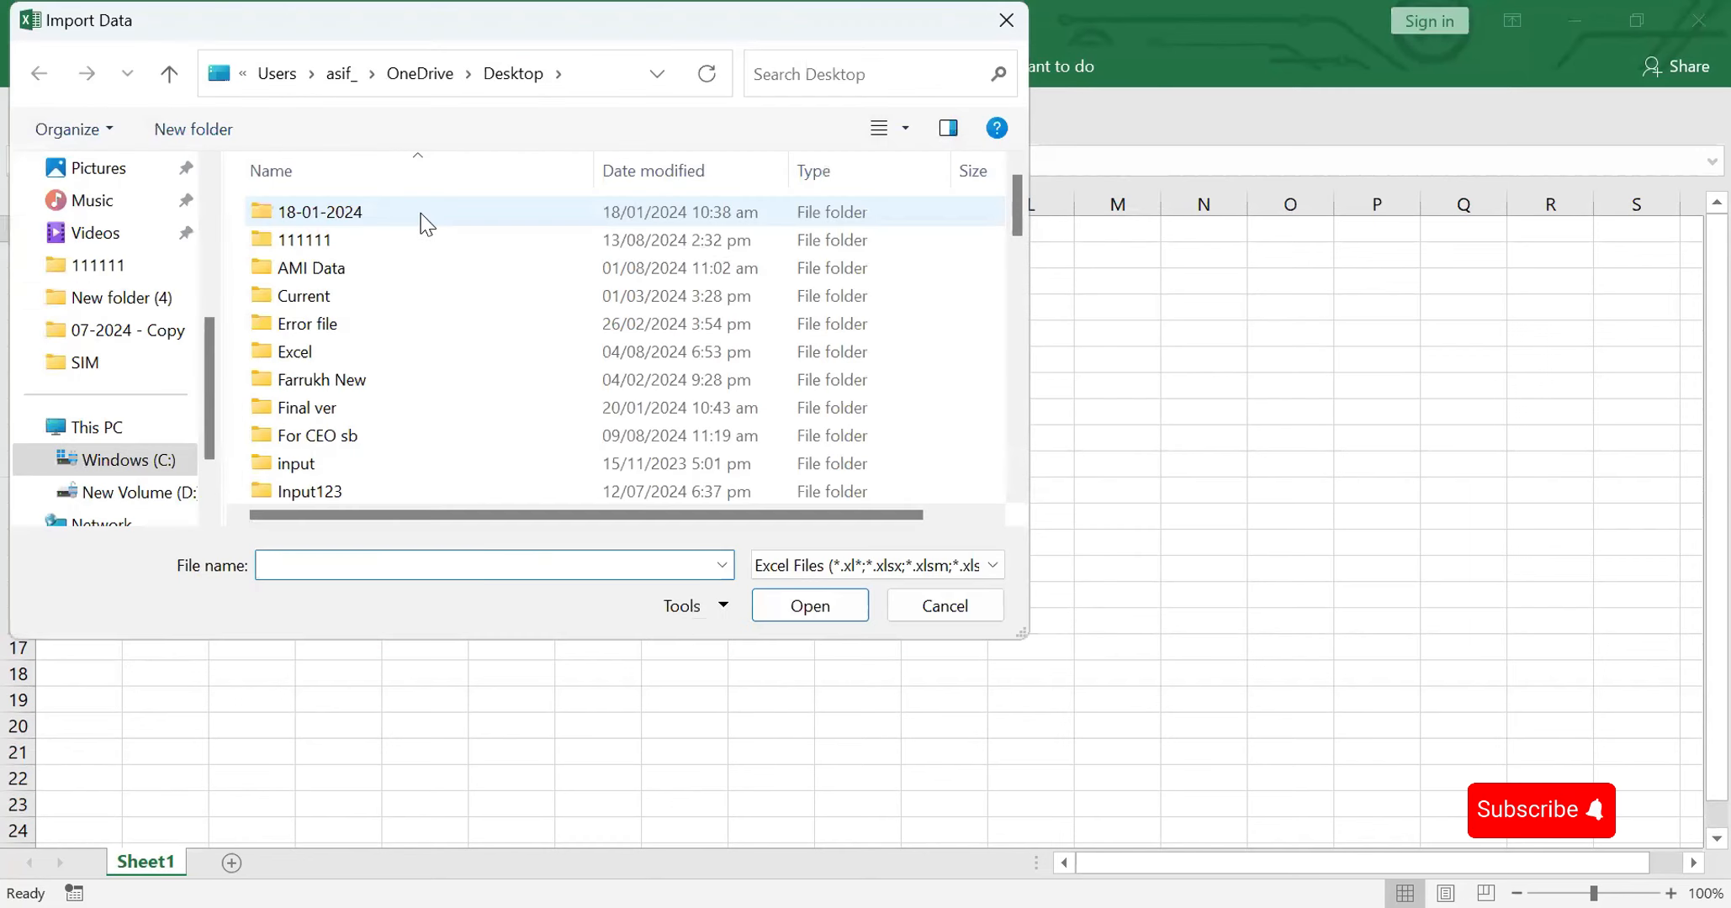
scroll(211, 328, "up", 5)
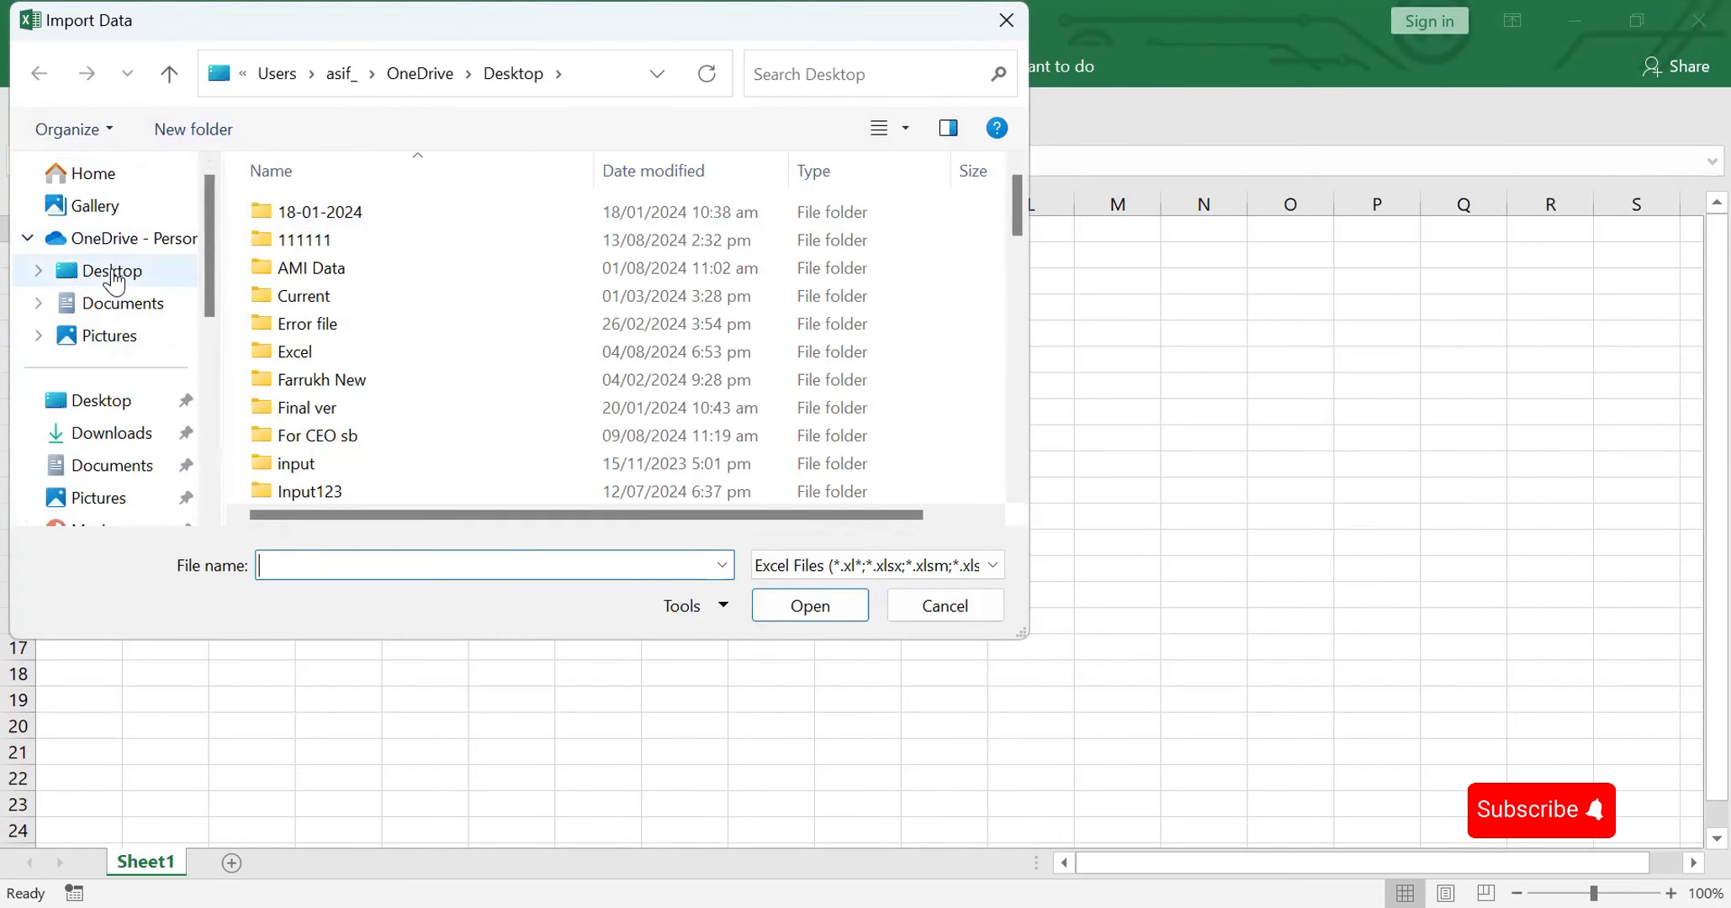
left_click(113, 276)
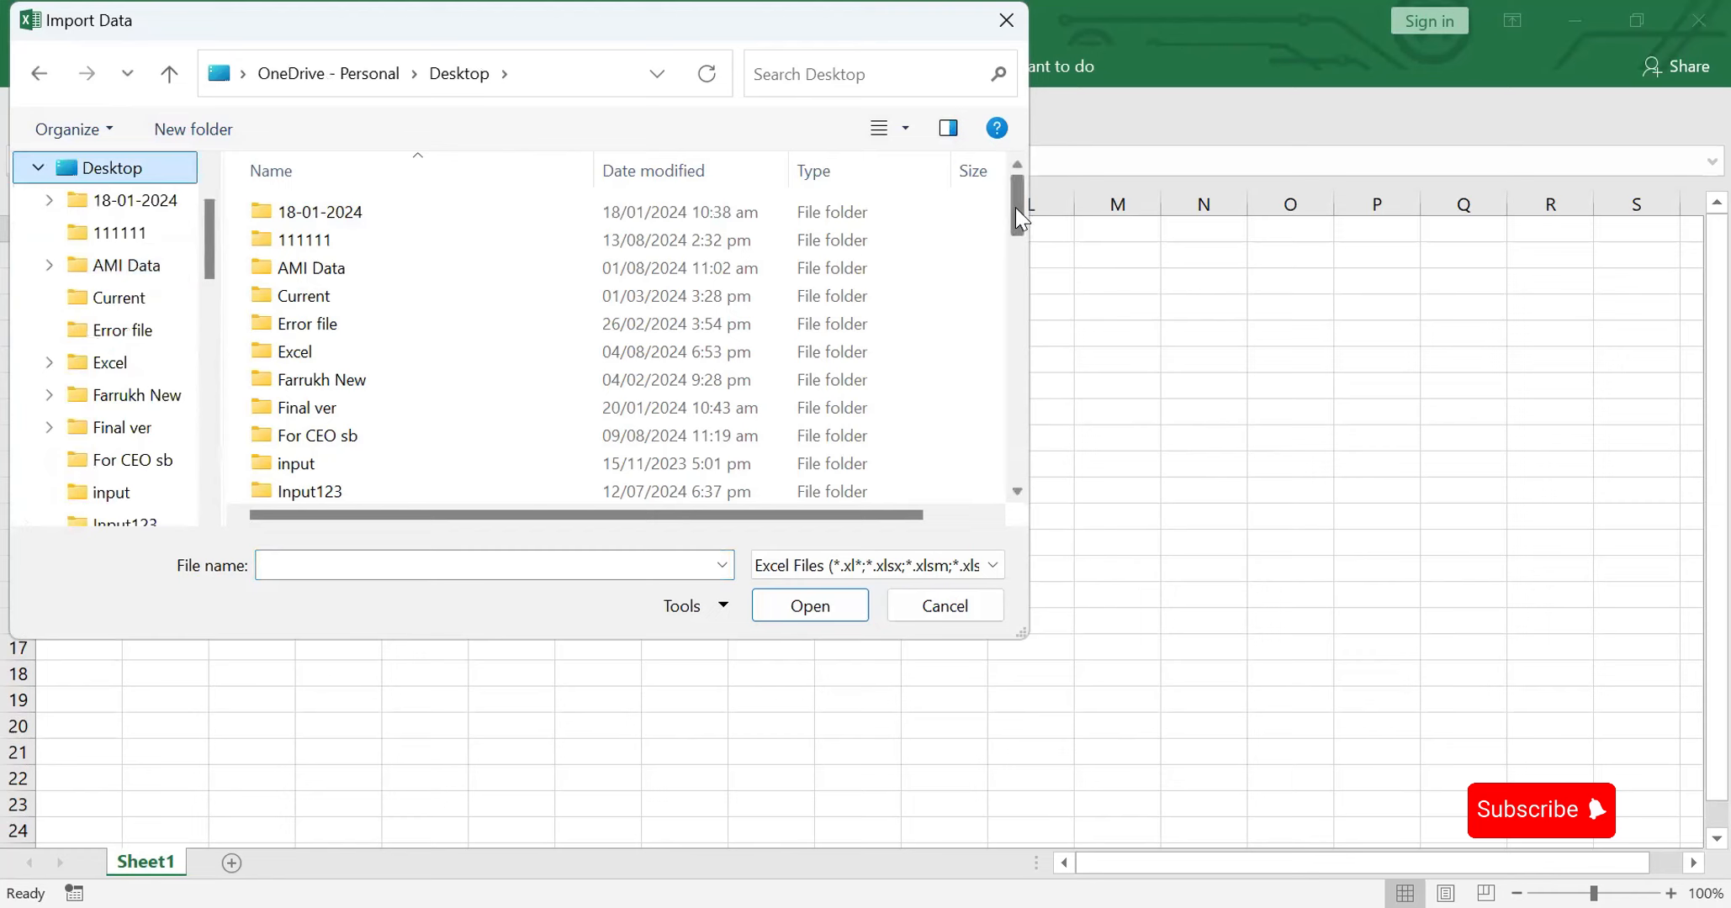
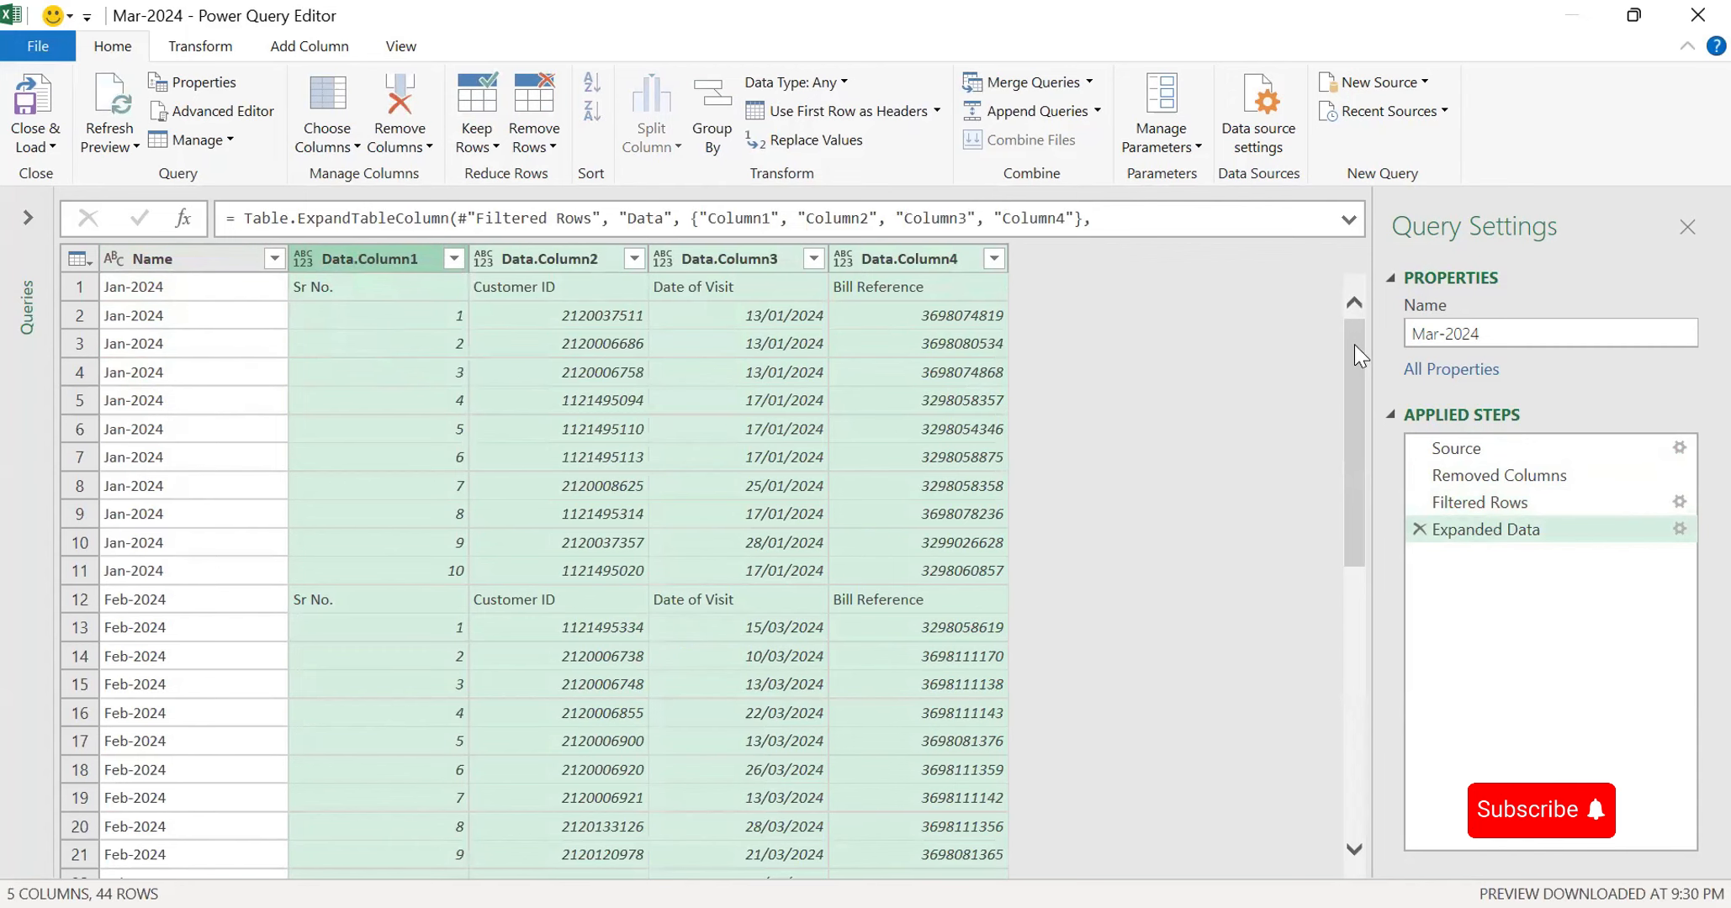
- Promote the first row of the expanded Mar-2024 query to column headers
left_click_drag(1353, 343, 1364, 383)
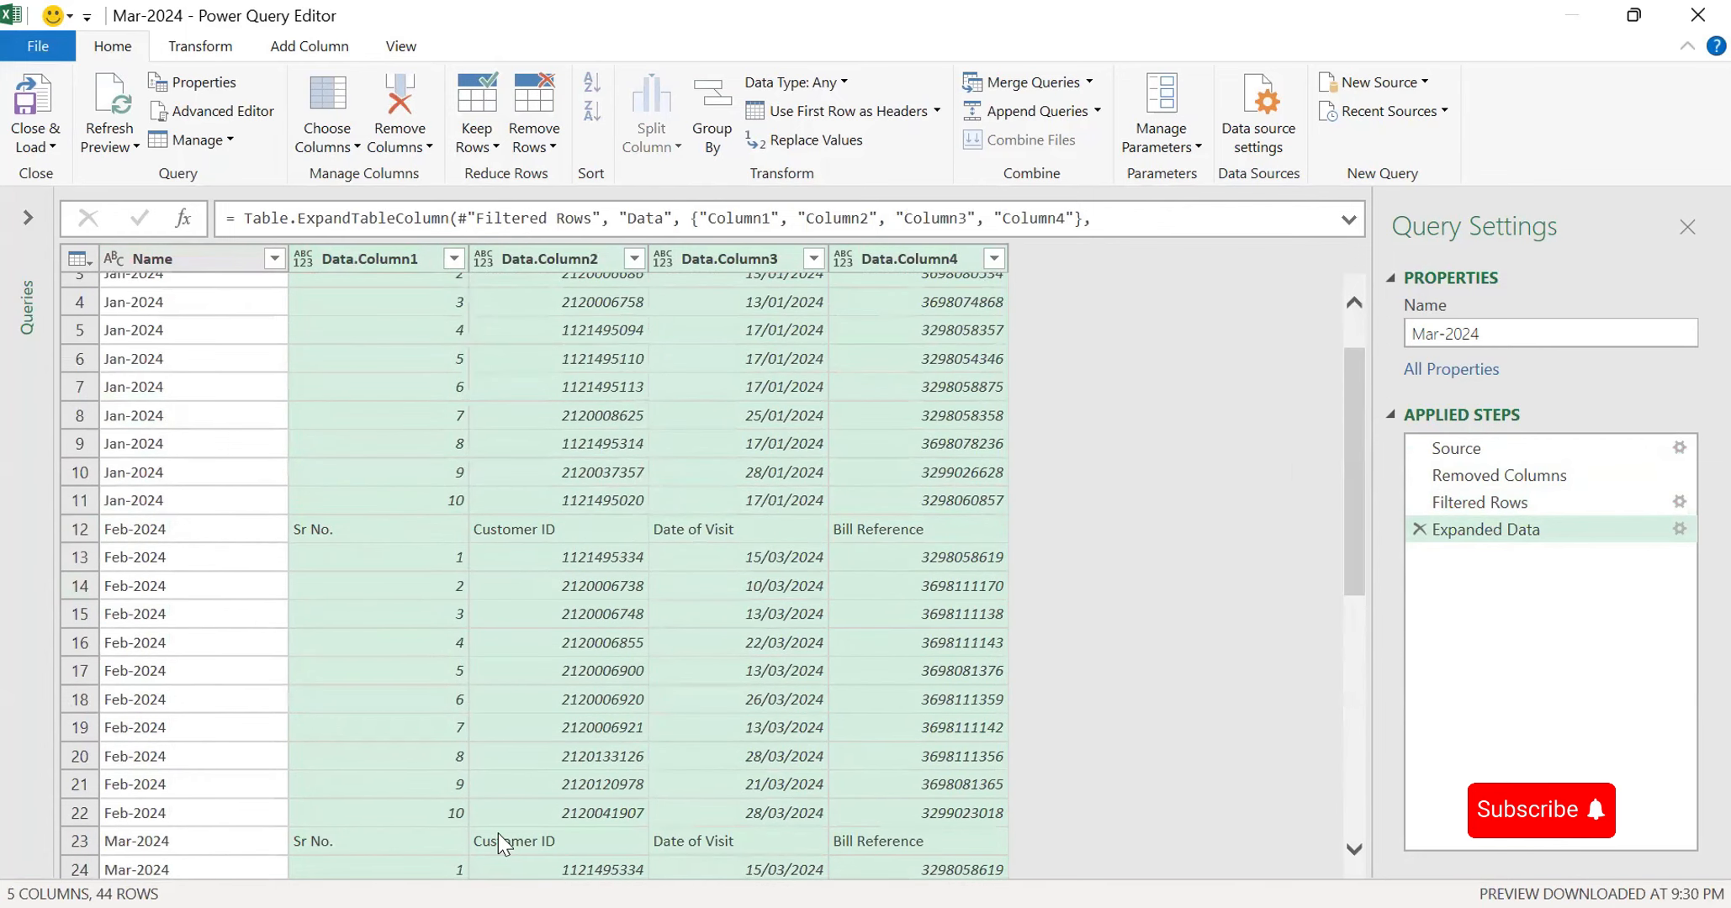
scroll(1350, 412, "up", 1)
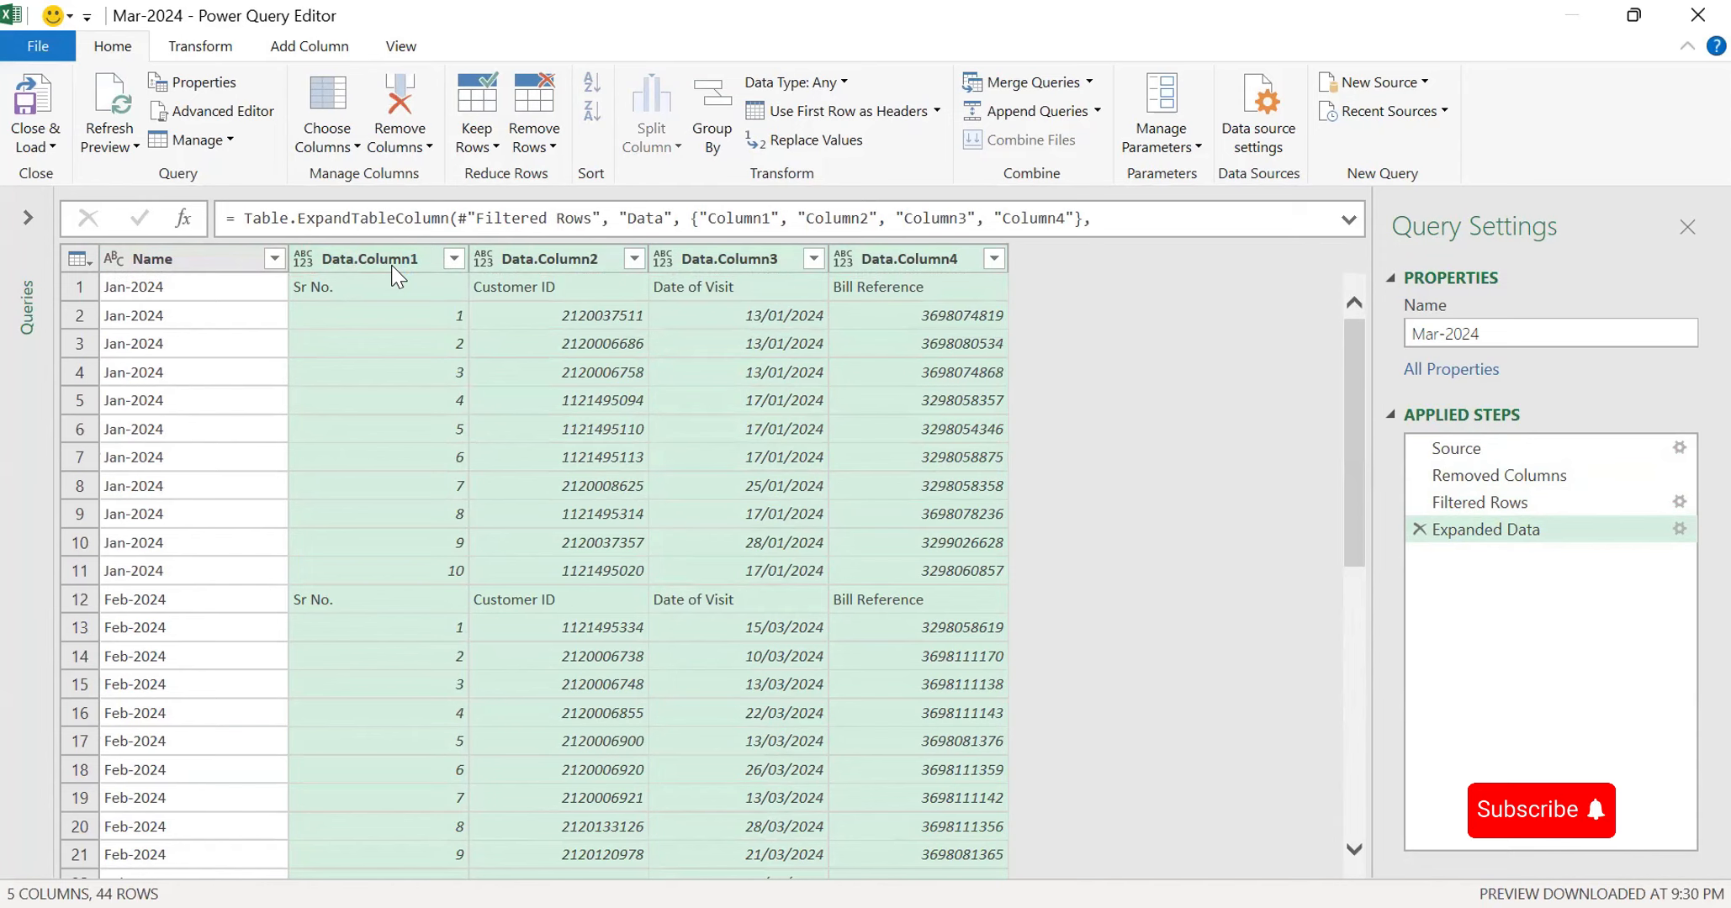
left_click(89, 260)
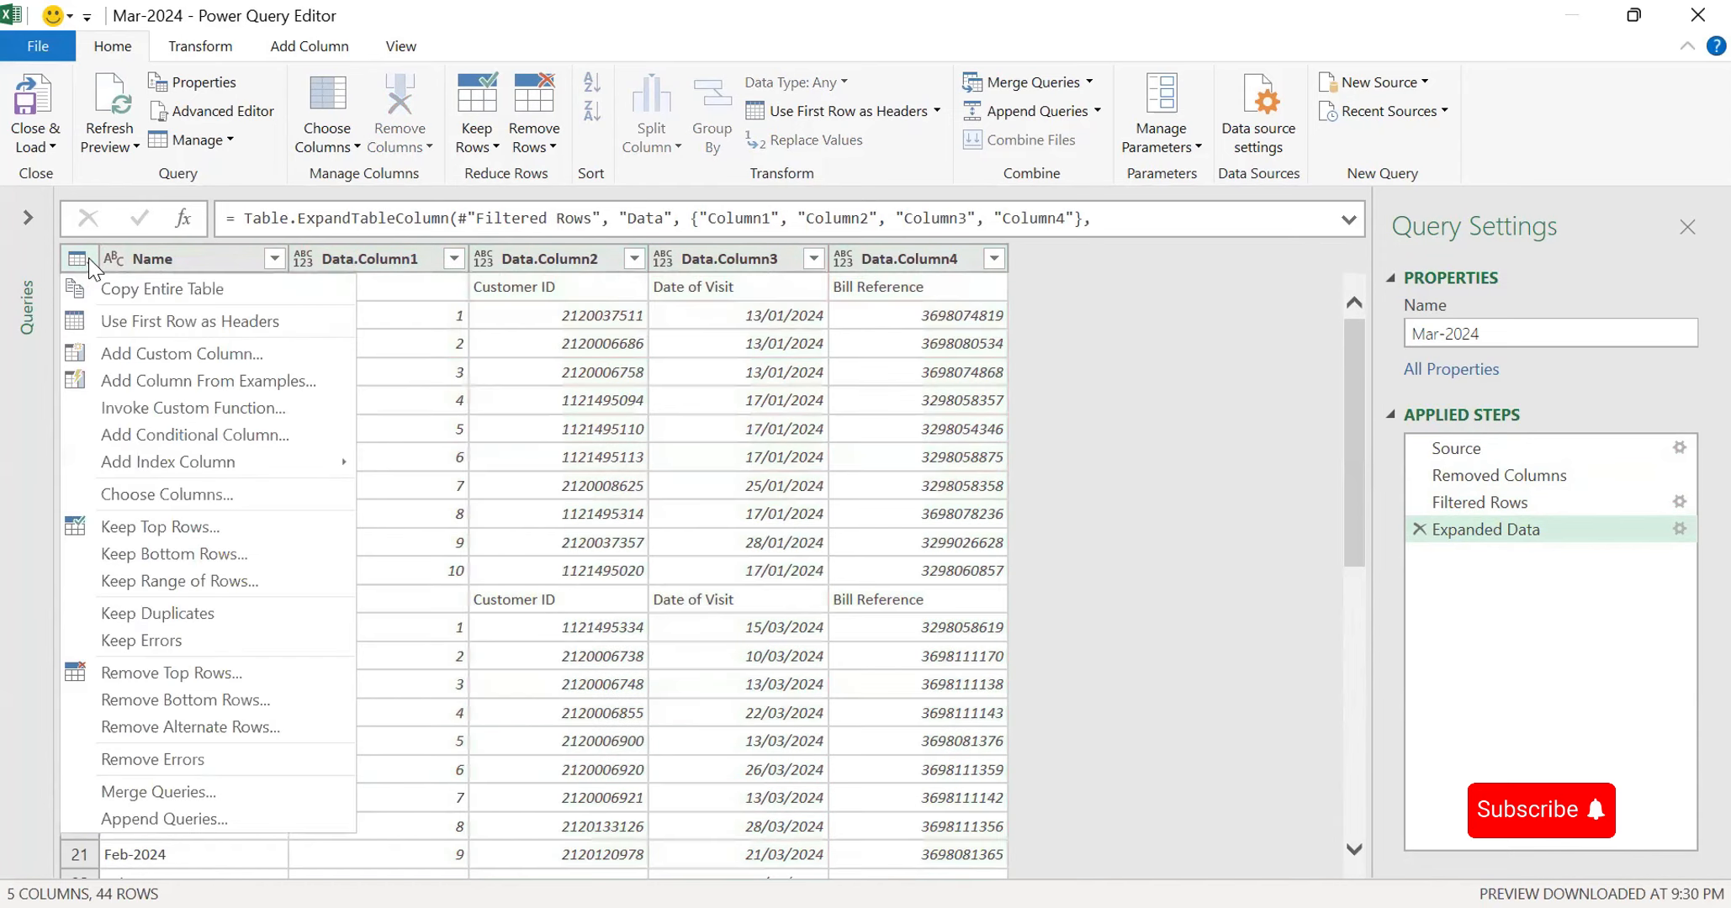
left_click(144, 324)
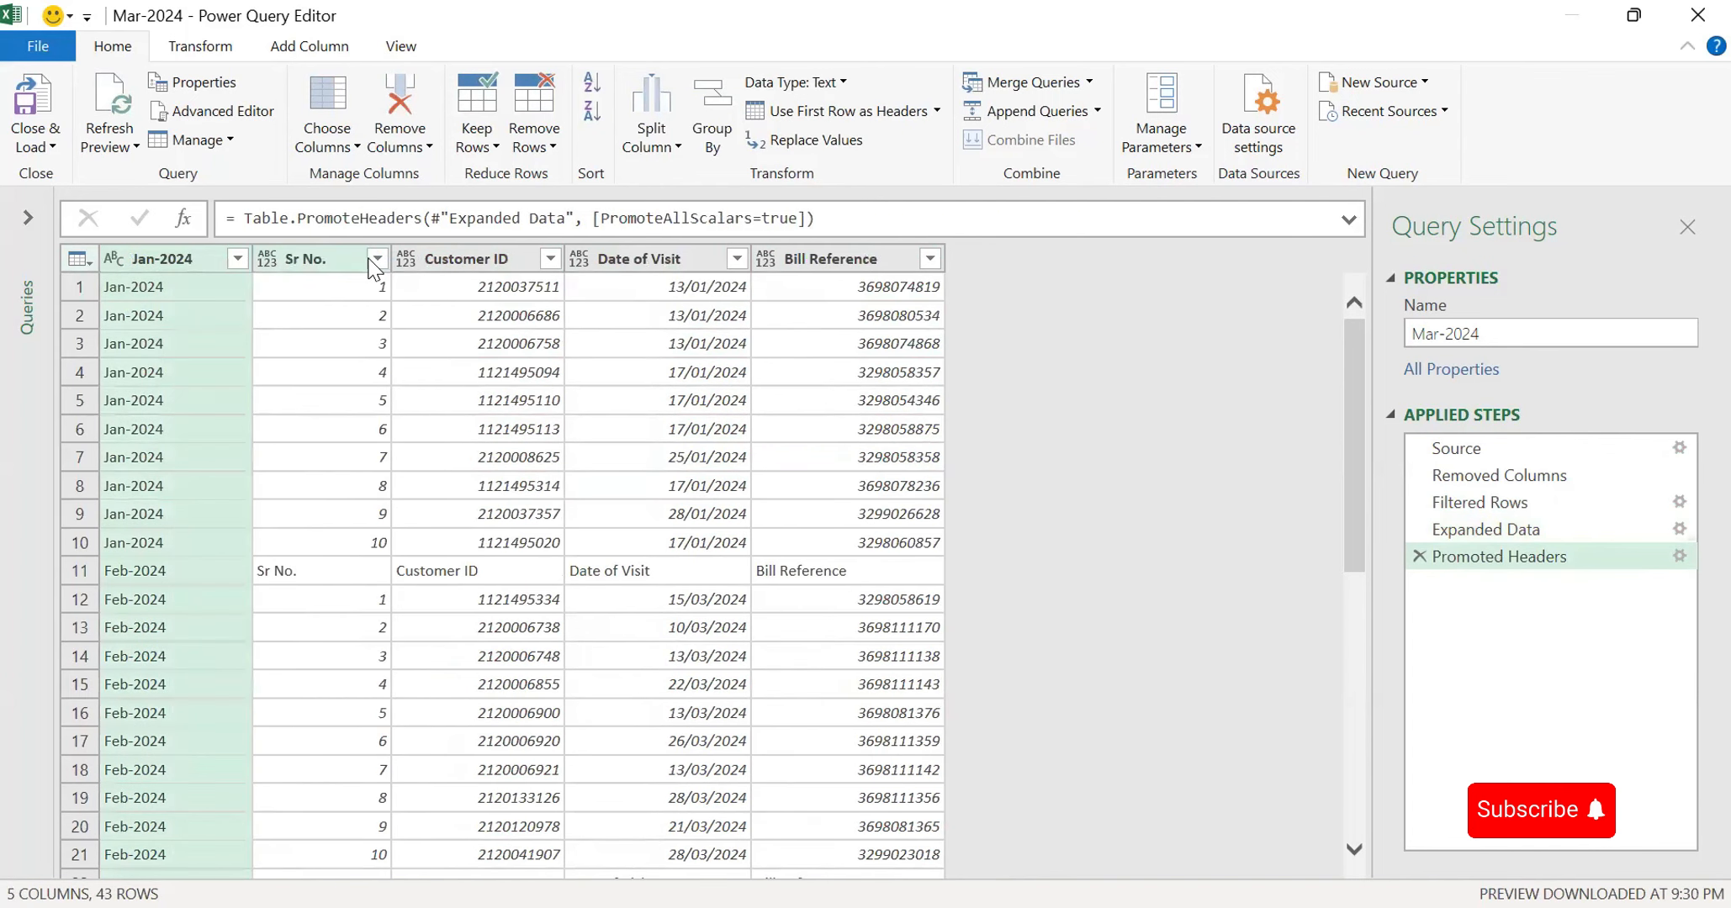
- Filter the repeated header rows out of the query by excluding the value "Sr No." from the Sr No. column
left_click(375, 259)
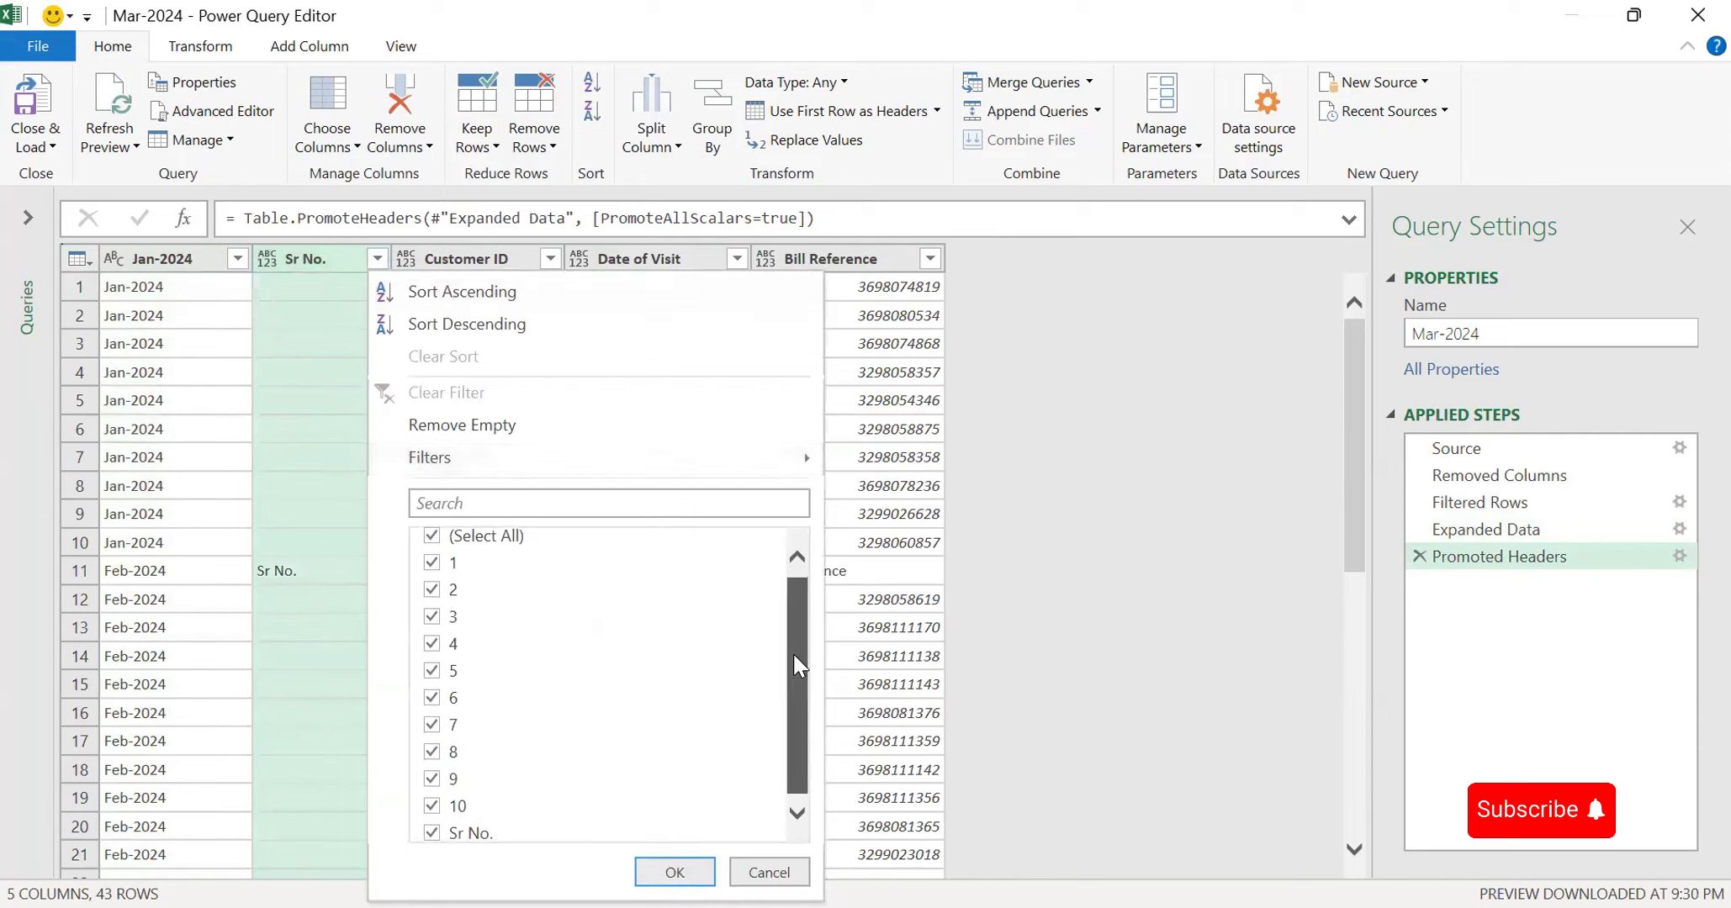
scroll(794, 661, "down", 1)
left_click(431, 830)
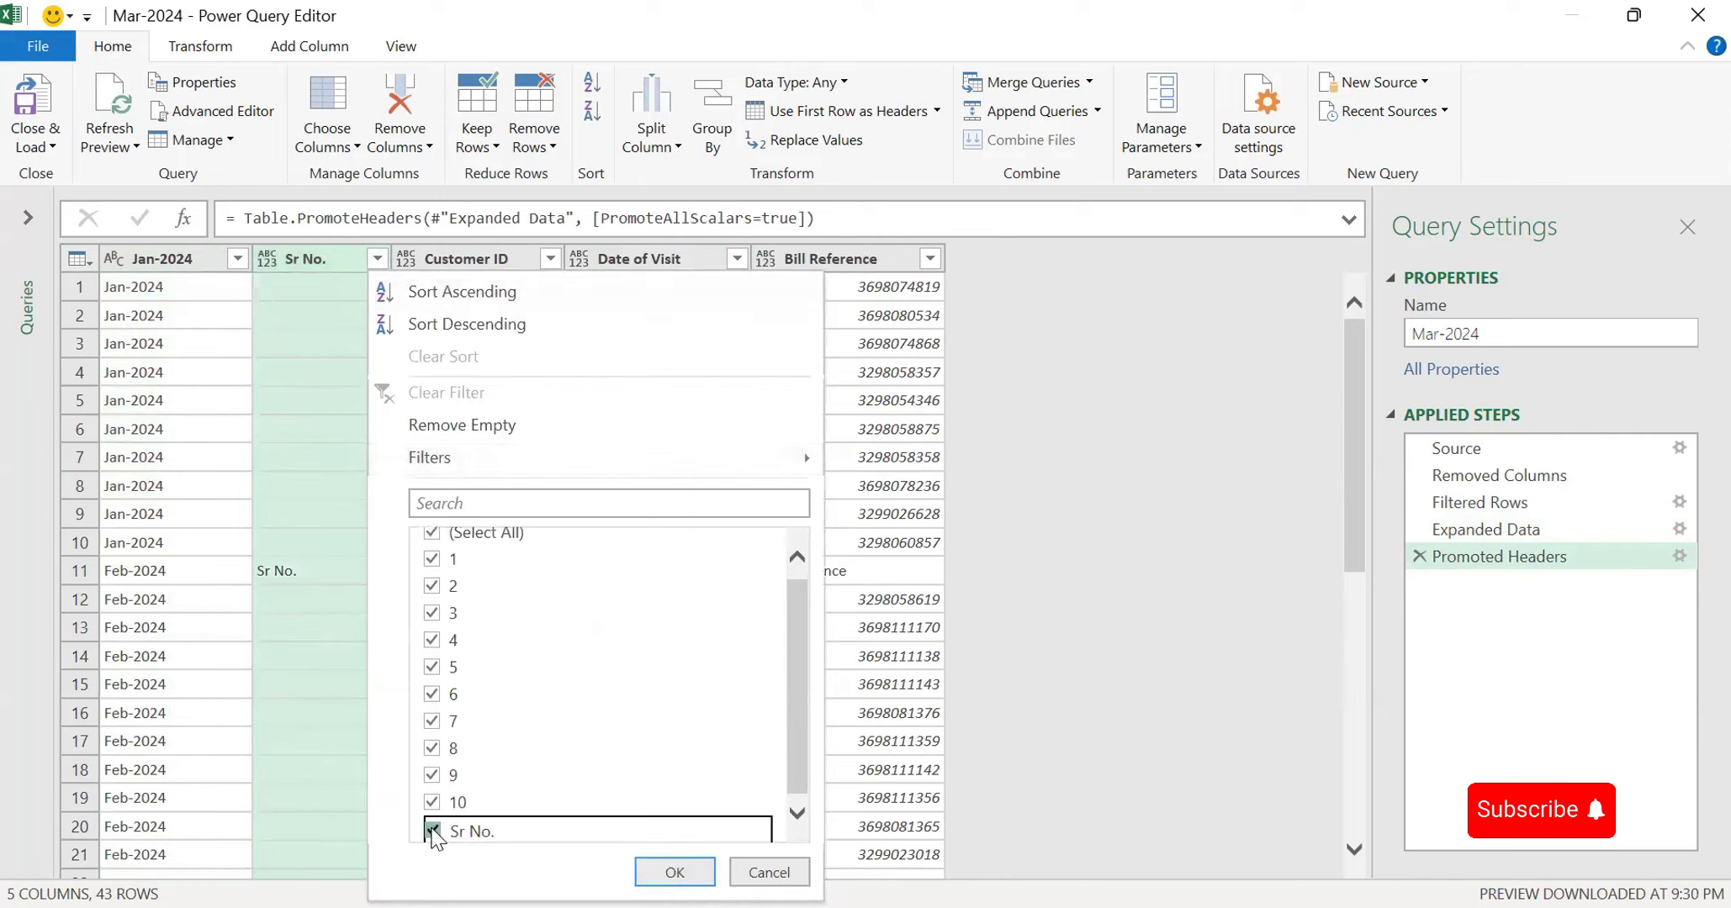
left_click(677, 872)
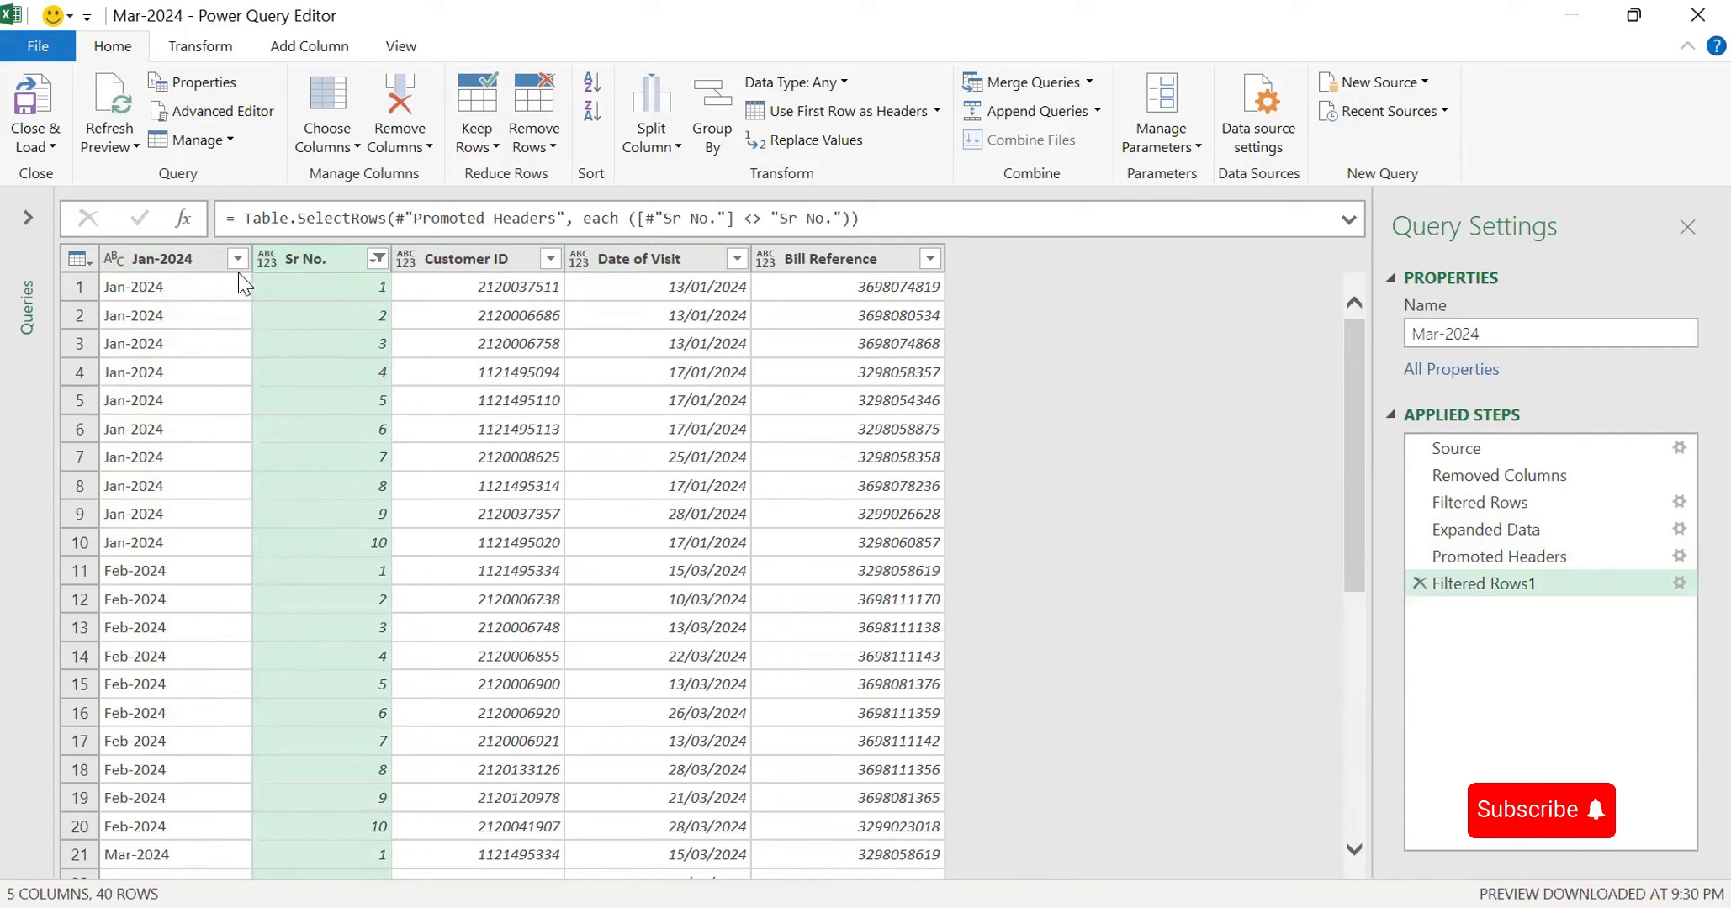
- Close the Power Query Editor and load the combined query into a worksheet of Book2
left_click(36, 138)
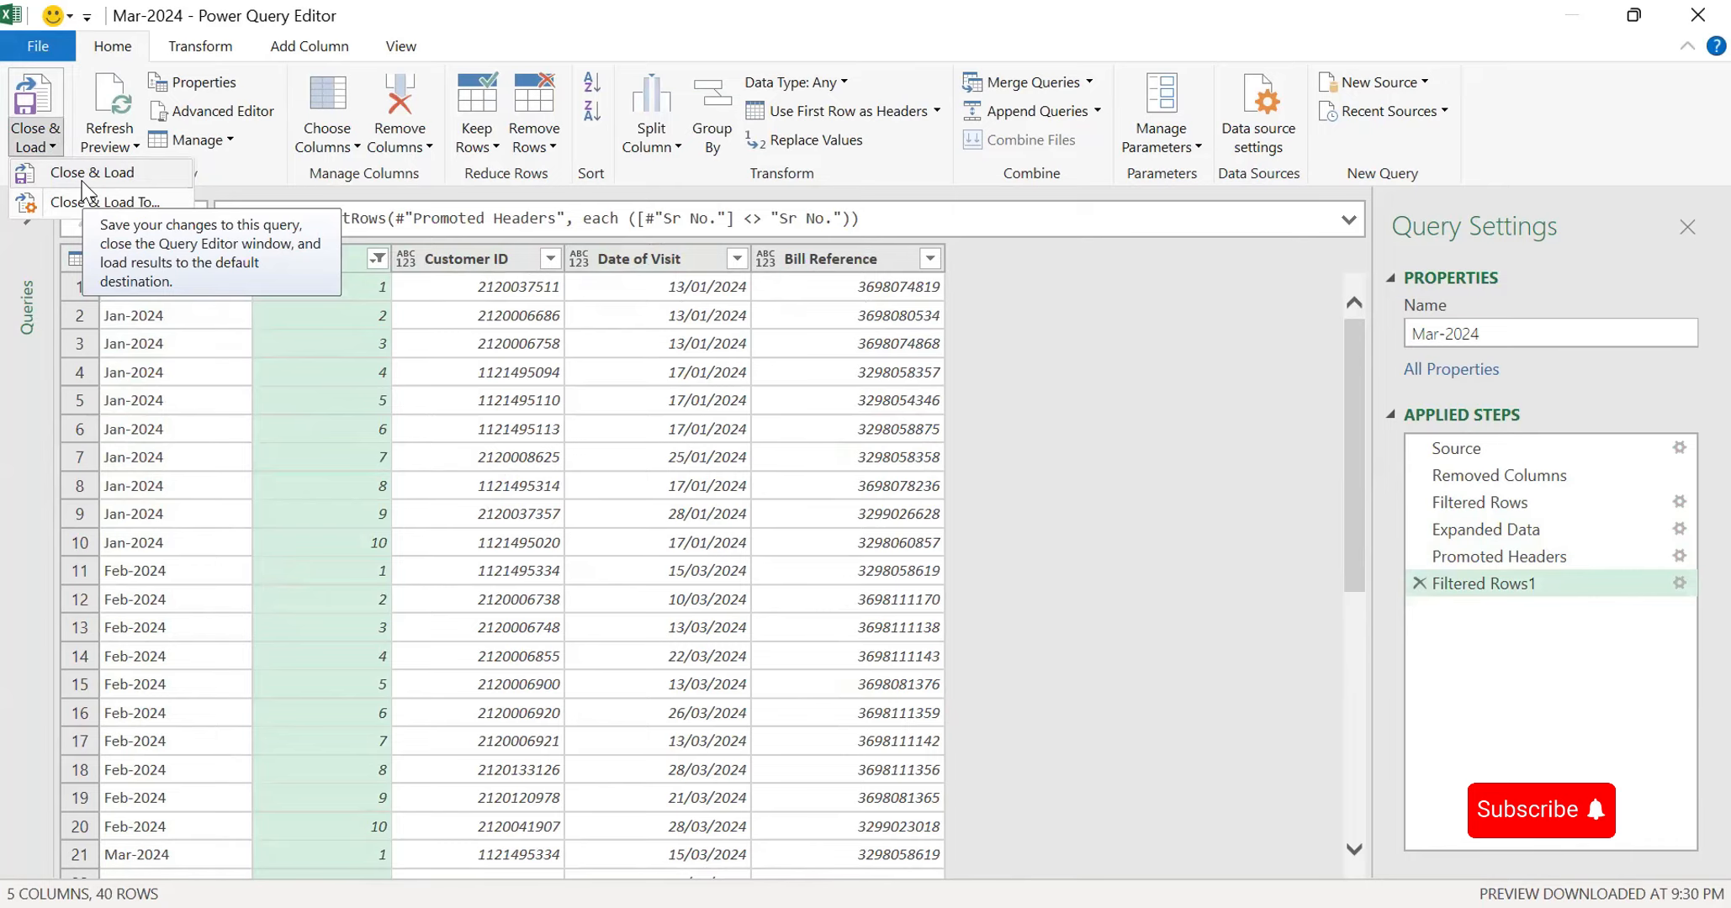
left_click(82, 178)
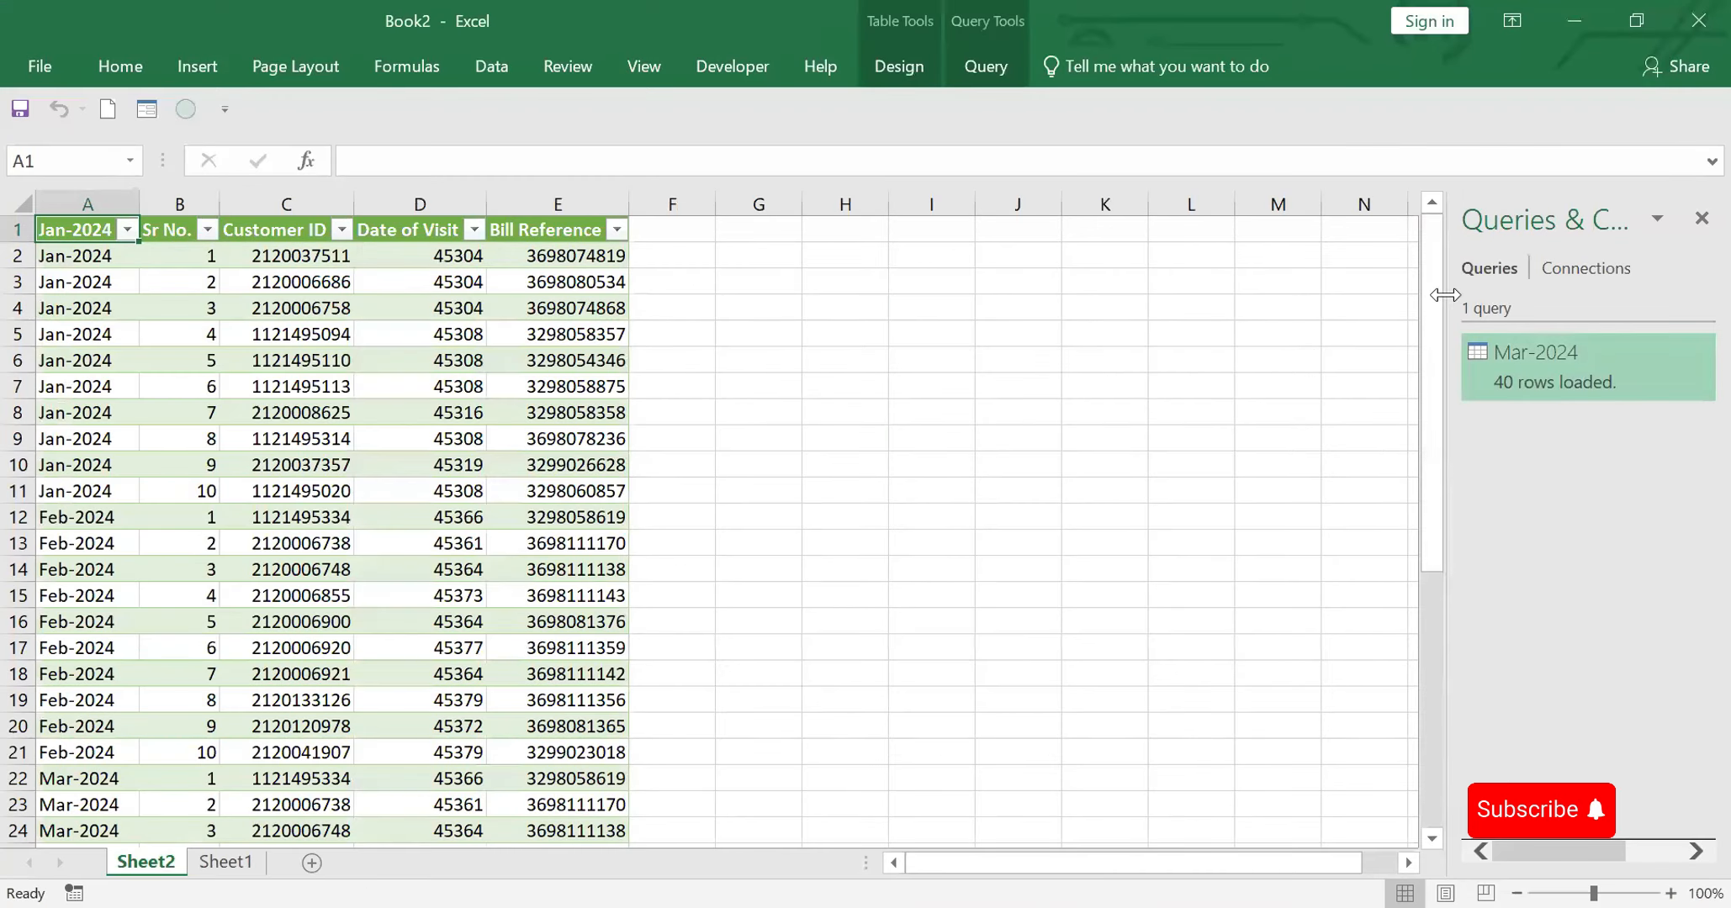
left_click_drag(1438, 288, 1544, 26)
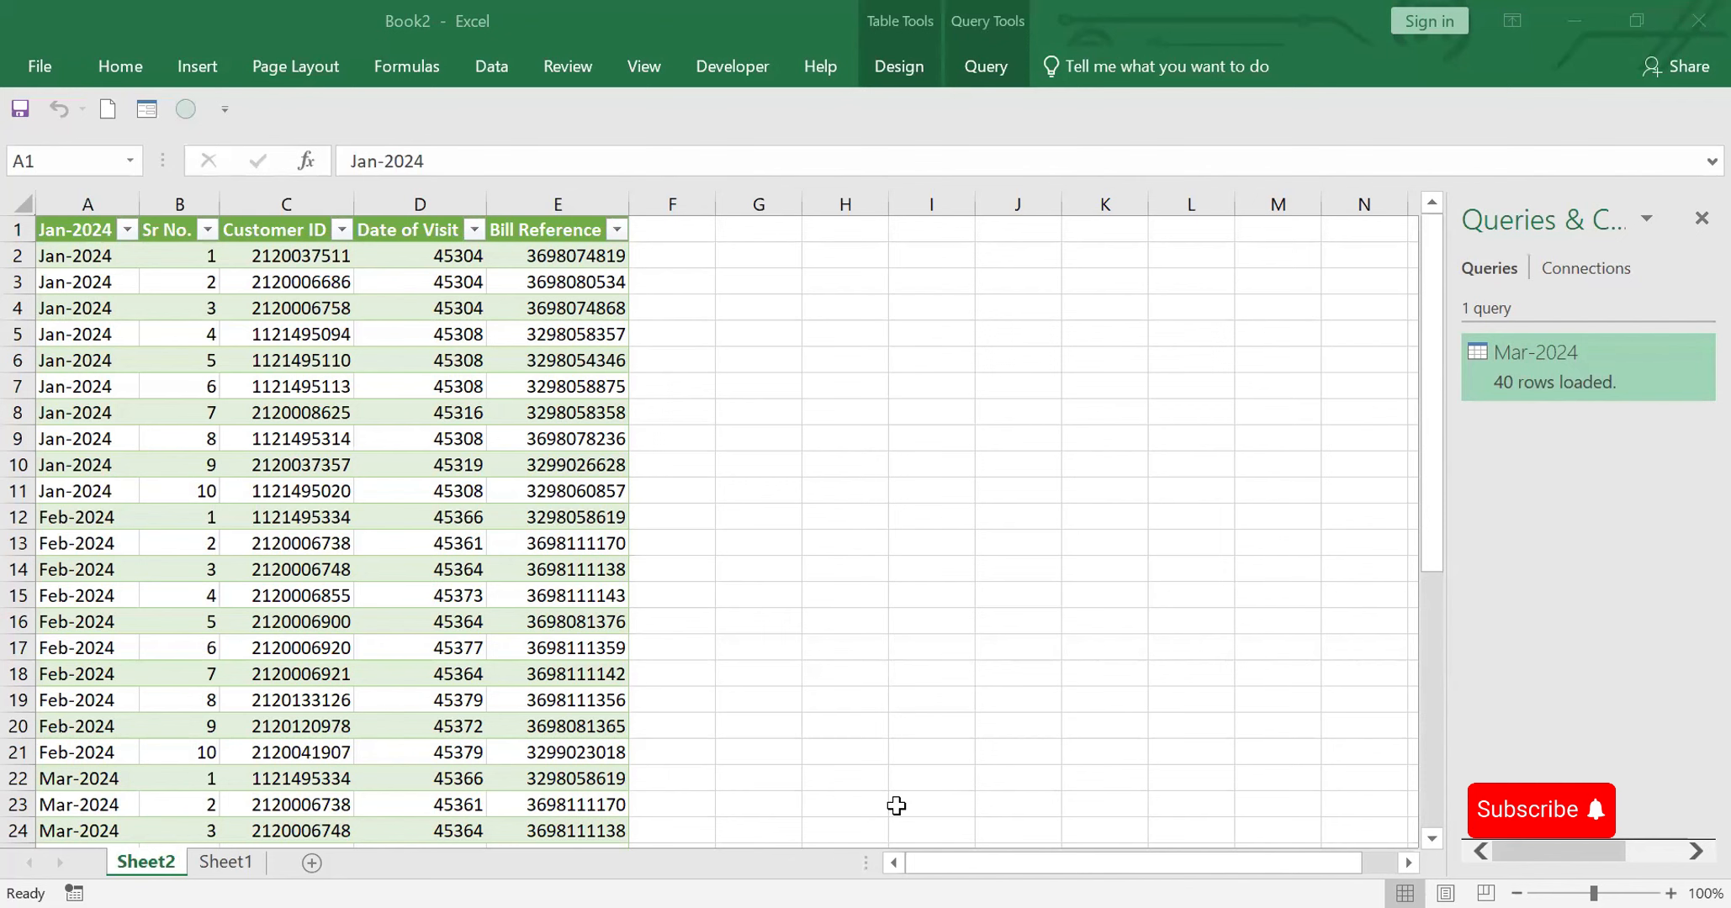
- Switch to Monthly.xlsx and delete the Feb-2024 sheet
key("alt+Tab")
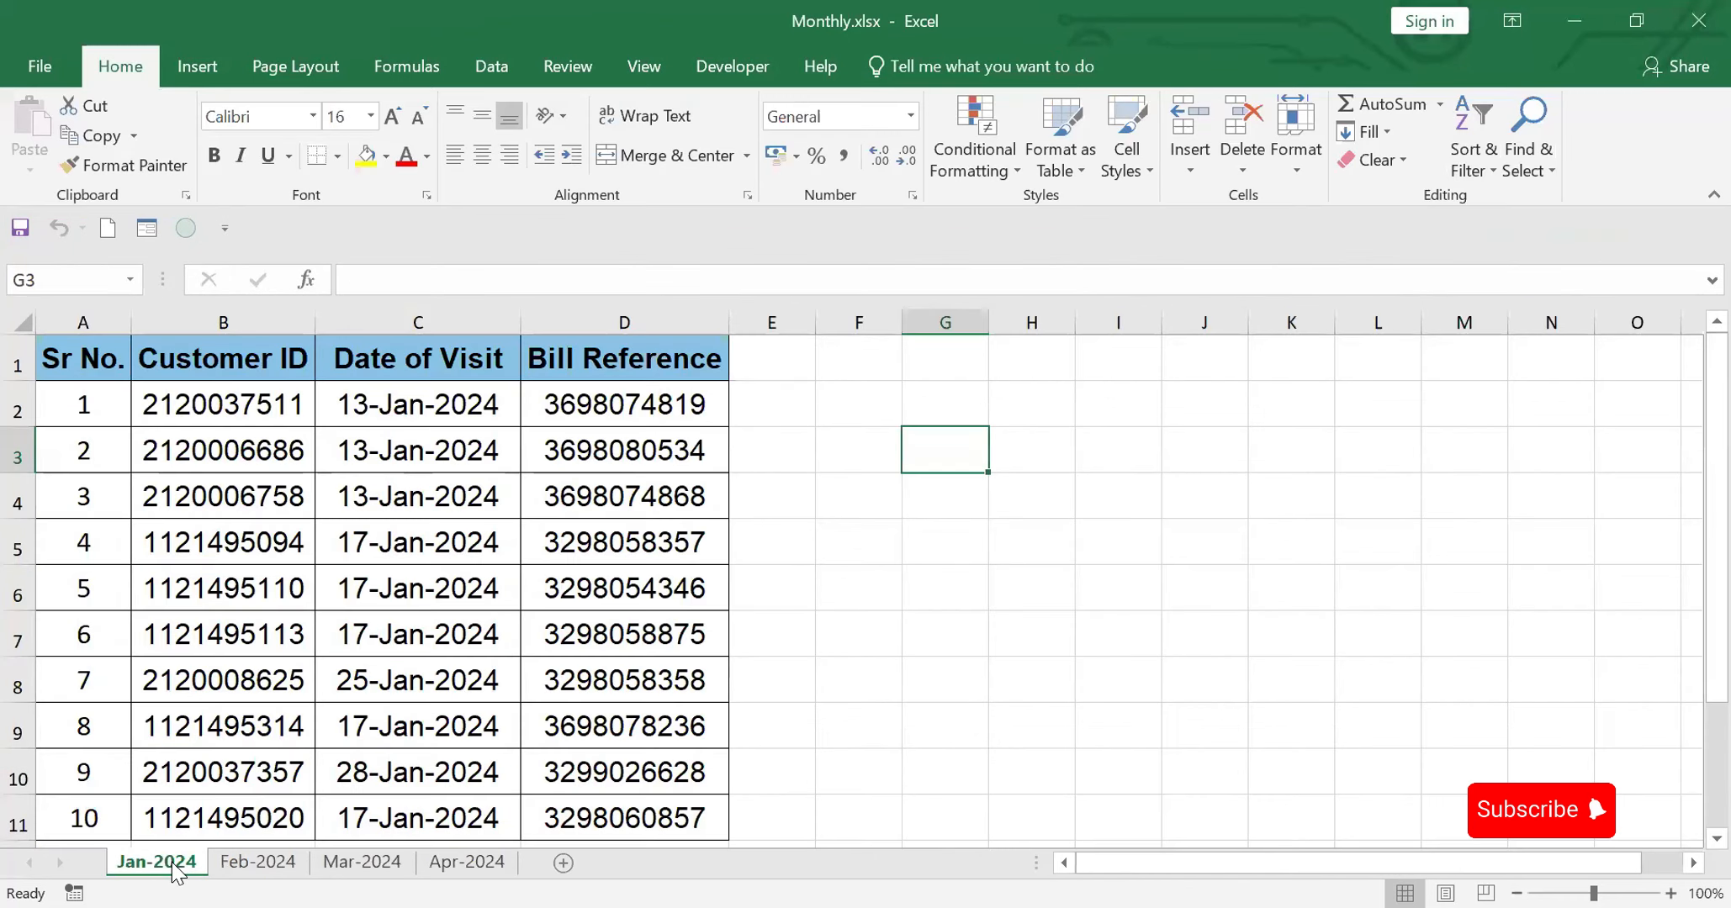
right_click(280, 866)
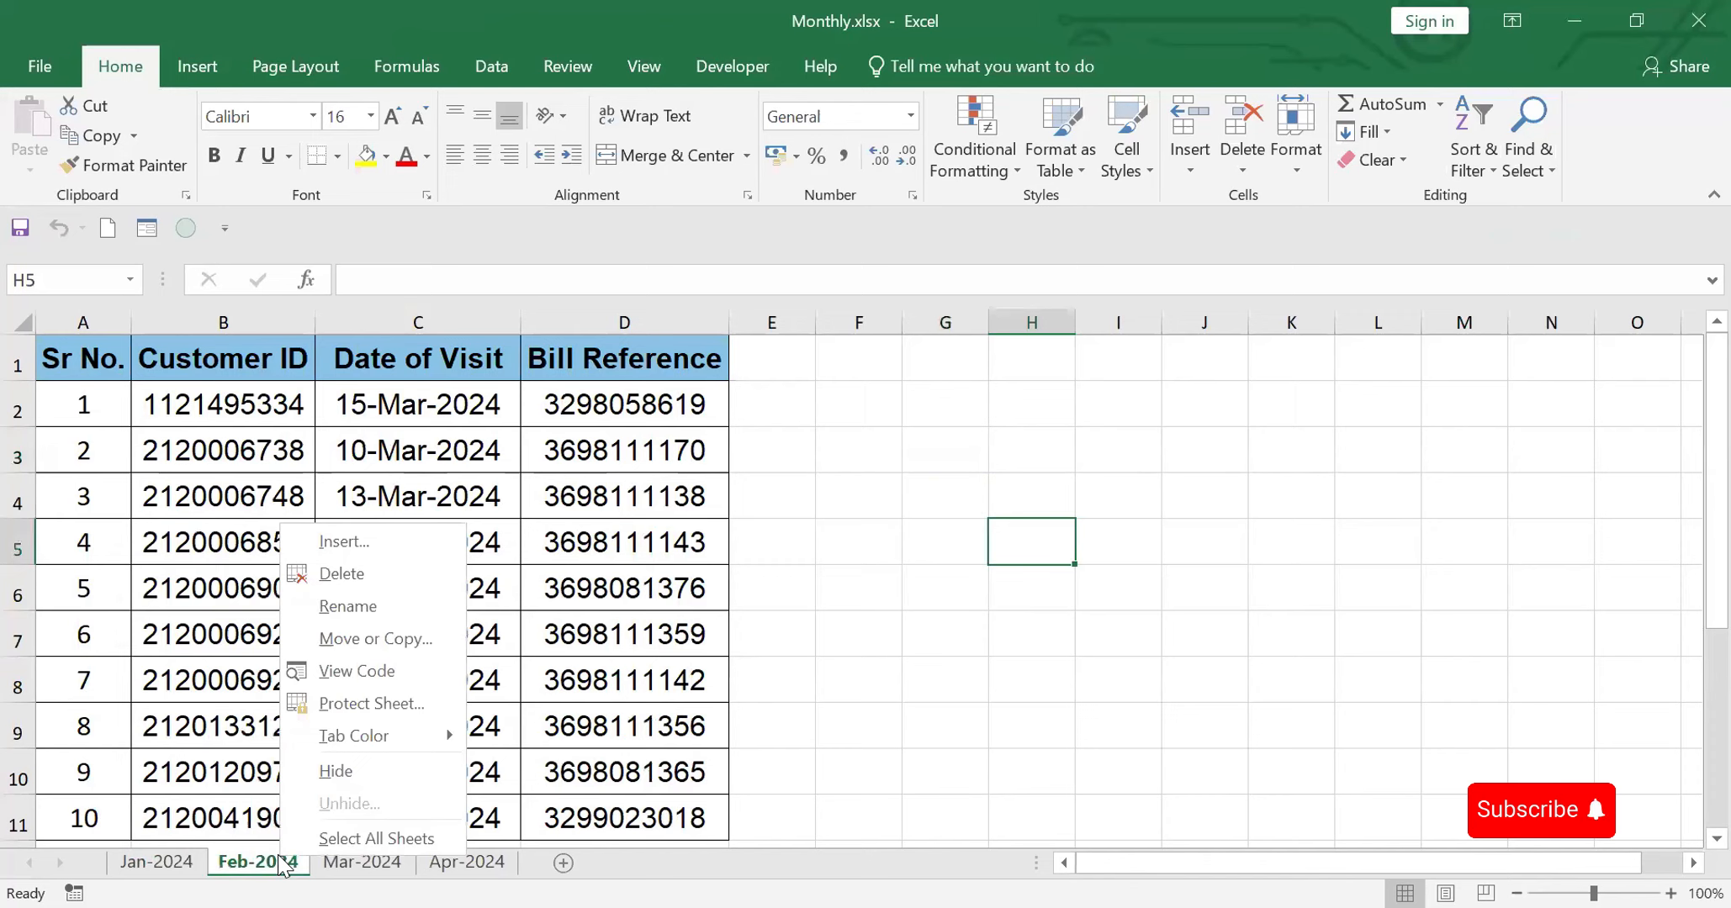
left_click(341, 575)
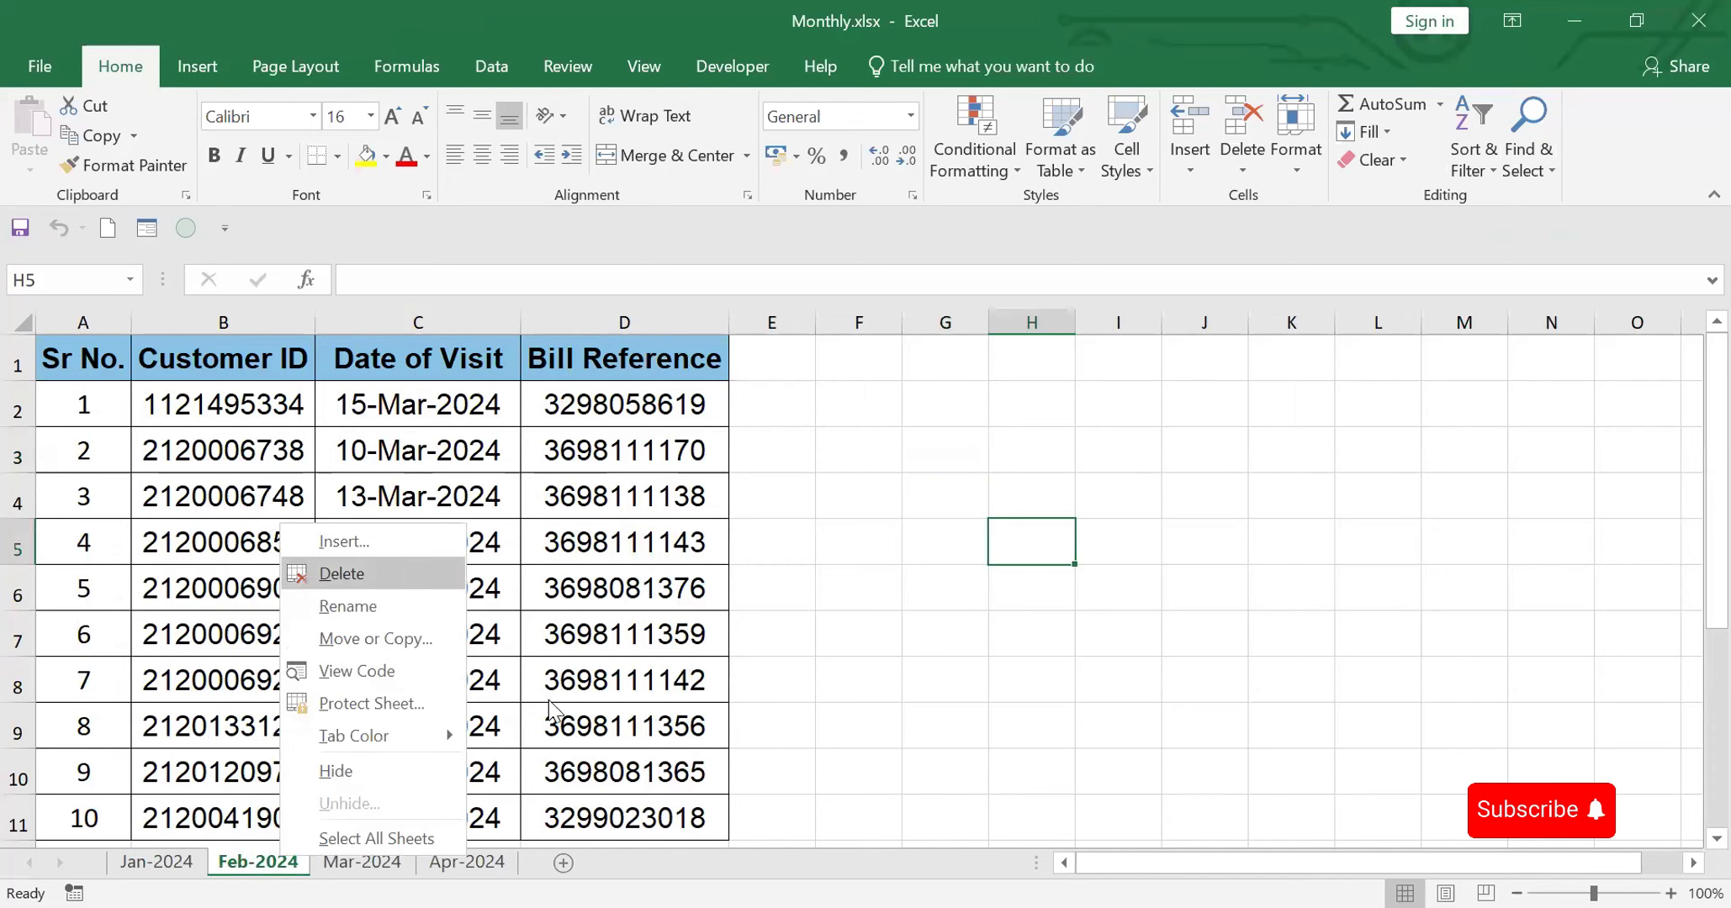
left_click(824, 543)
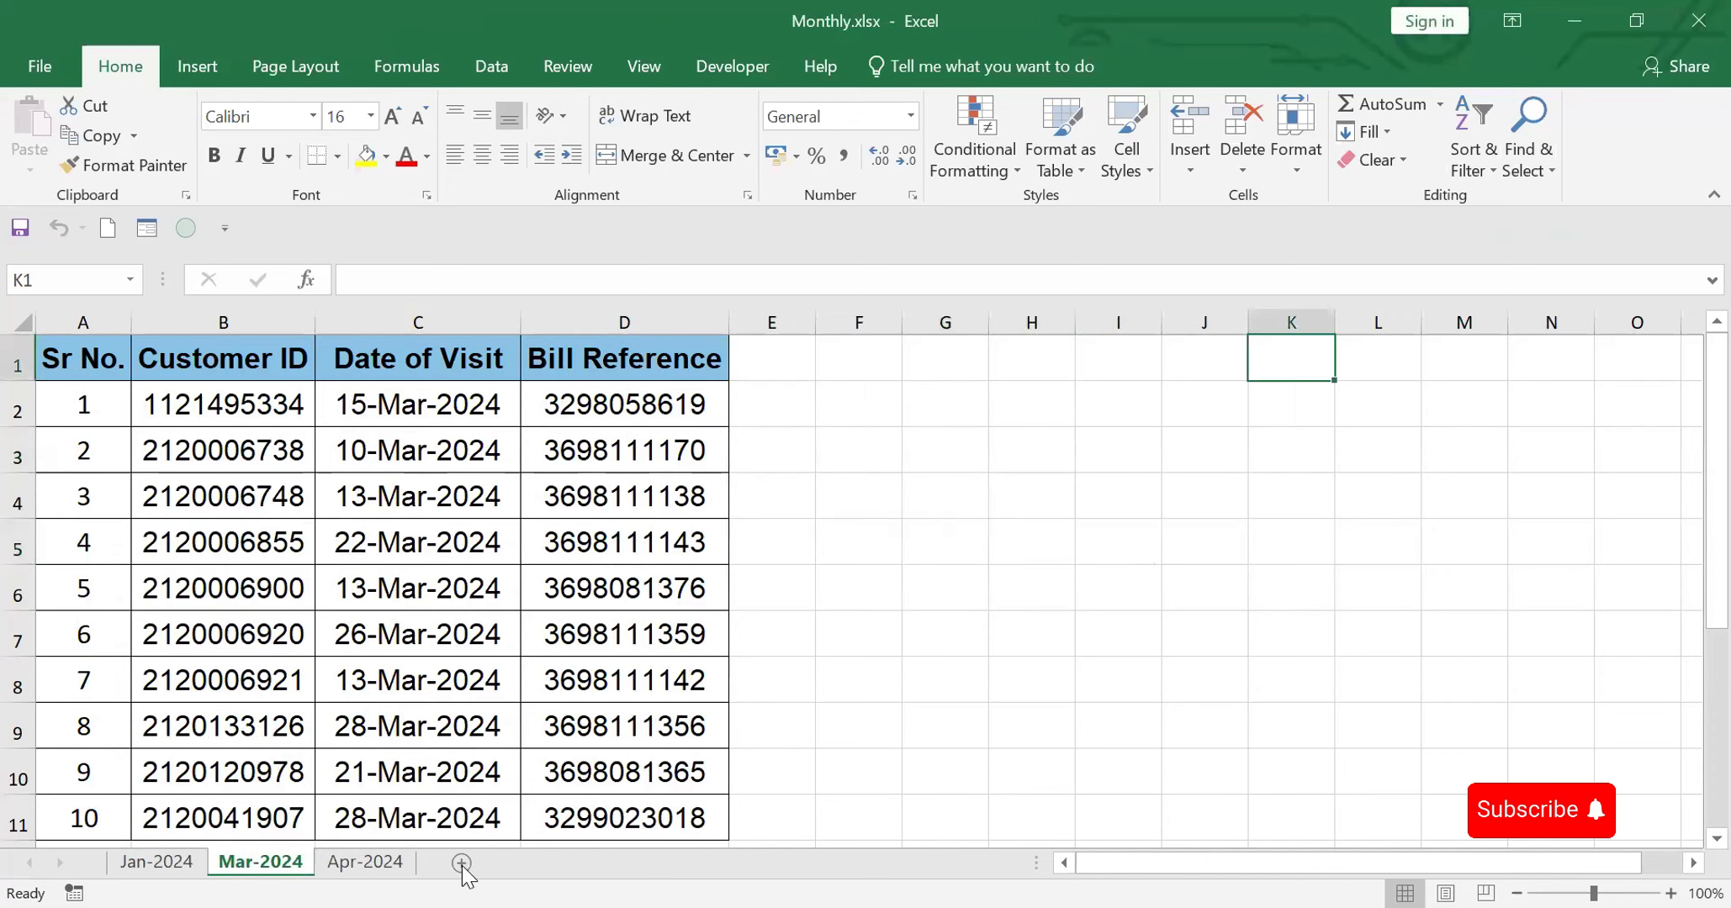
- Create a copy of the Apr-2024 sheet within Monthly.xlsx, placed before the Jan-2024 sheet
right_click(365, 862)
left_click(421, 637)
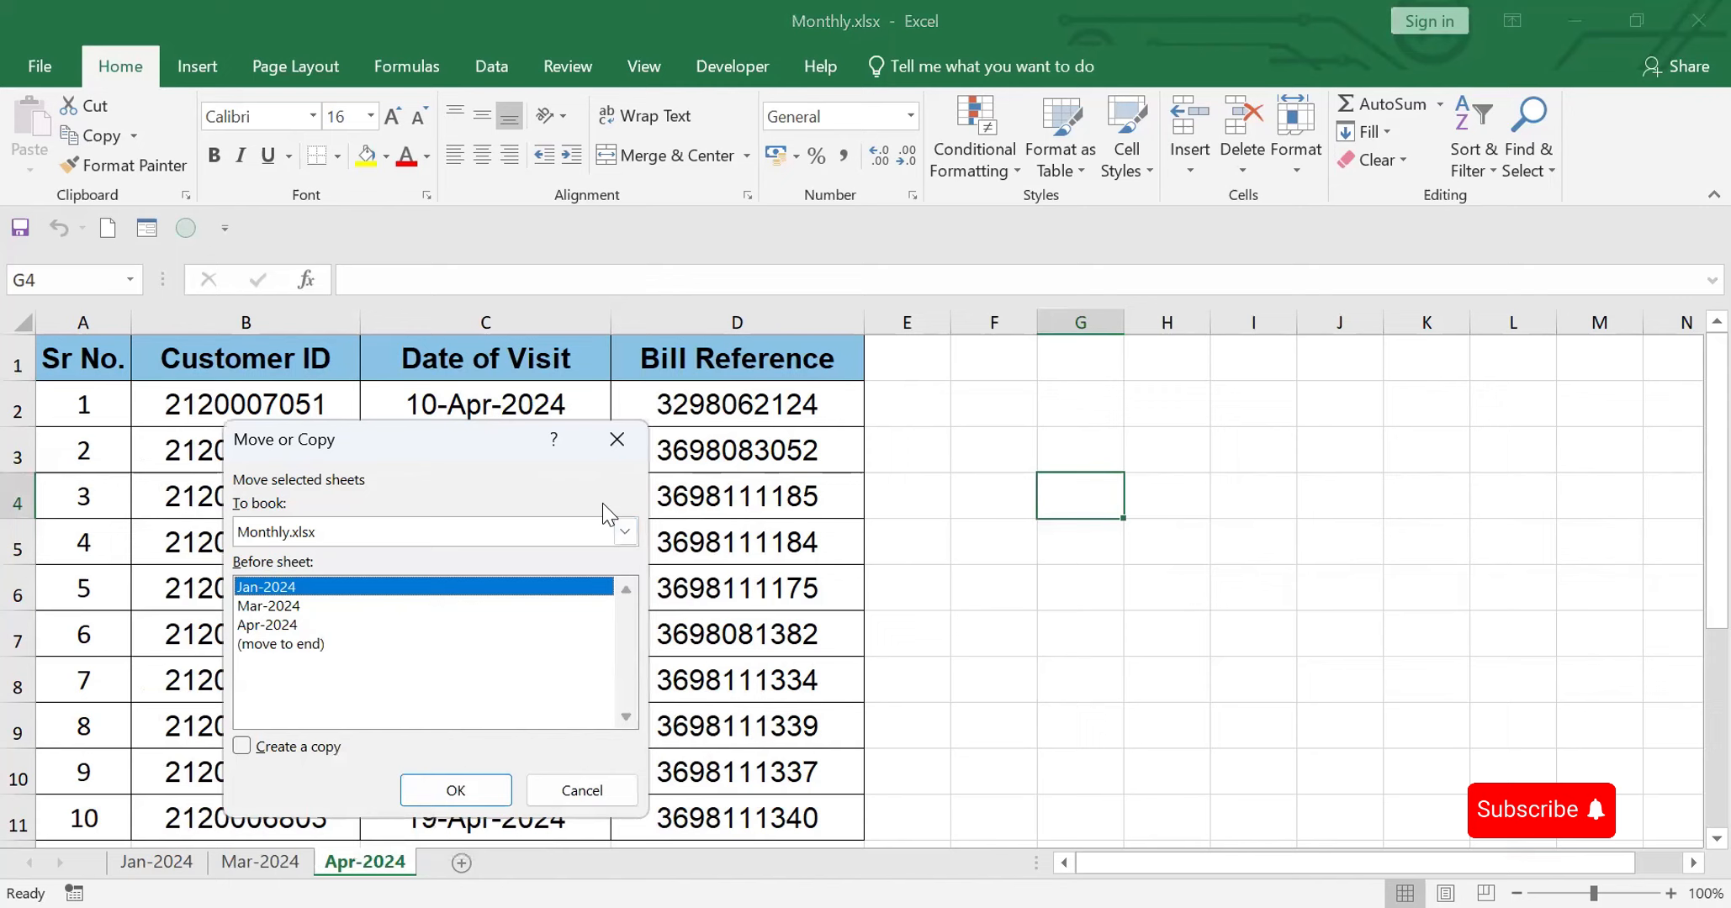
left_click(241, 746)
left_click(470, 793)
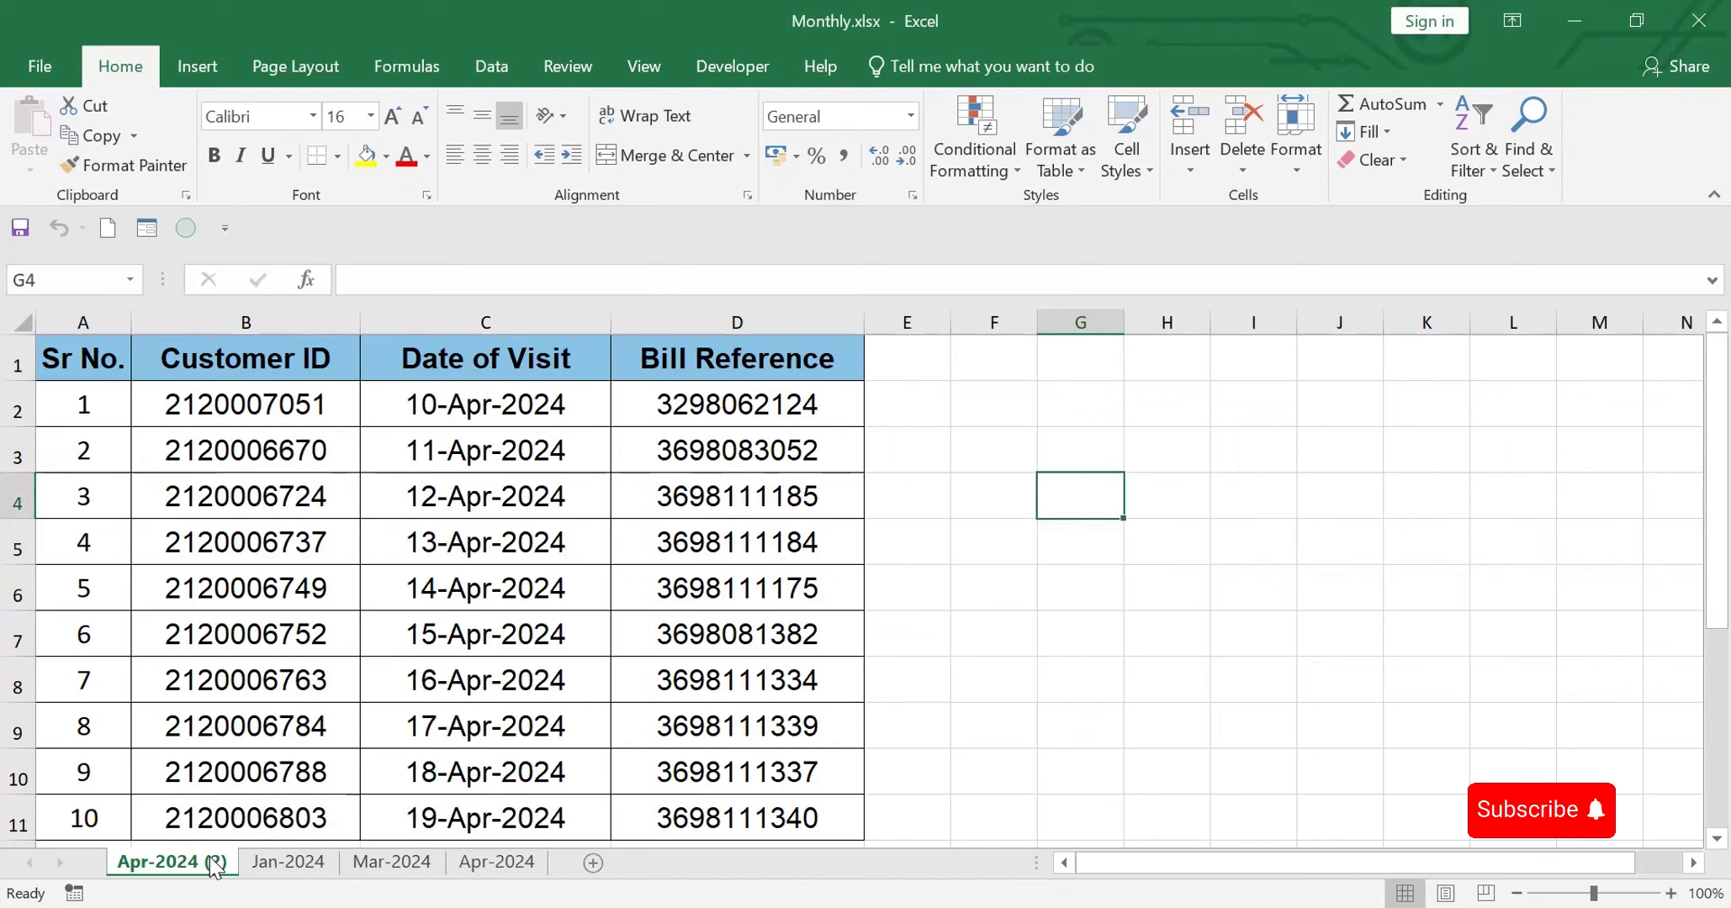
- Rename the copied Apr-2024 sheet in Monthly.xlsx to May-2024 and save the workbook
right_click(215, 865)
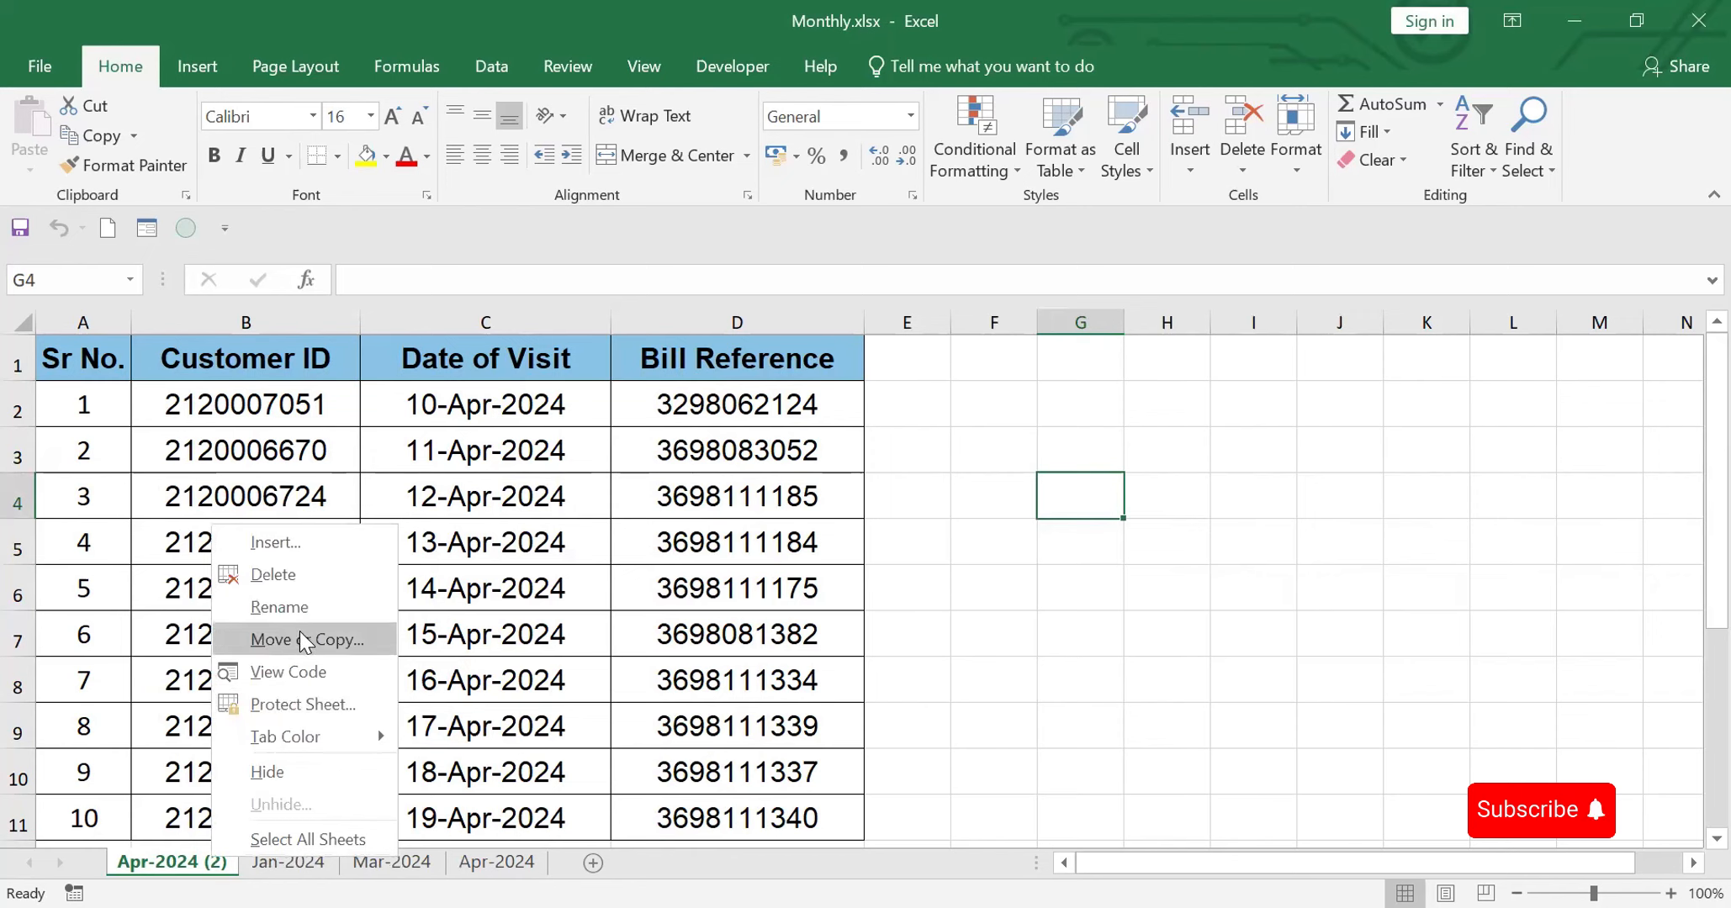
left_click(296, 598)
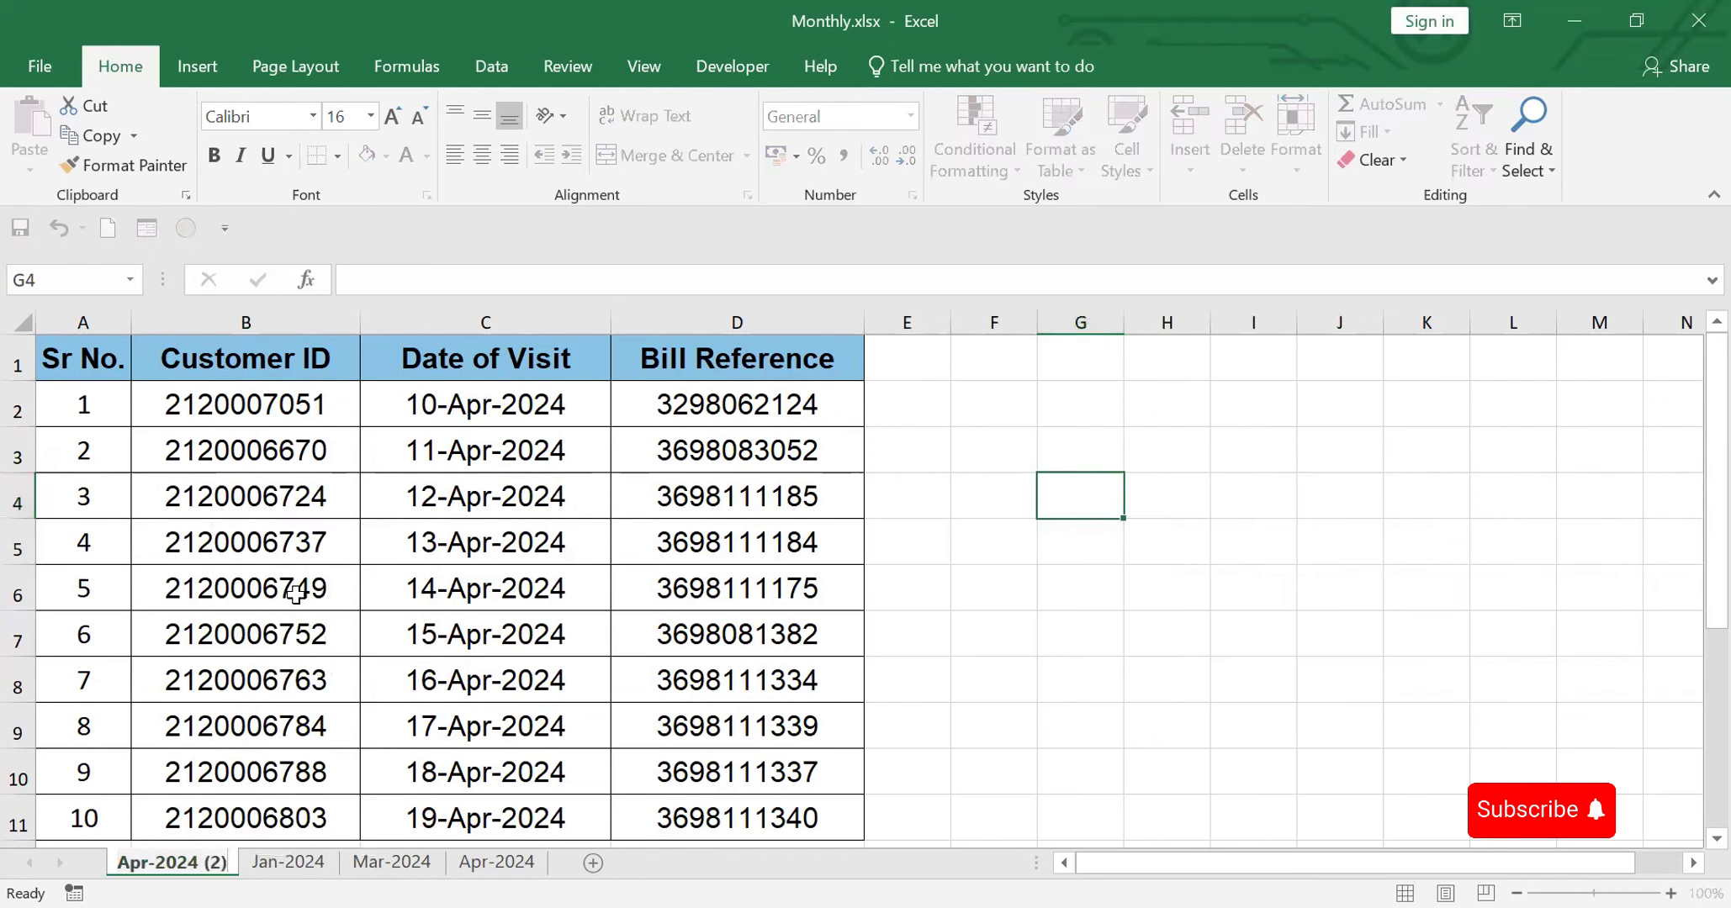
key("End")
key("BackSpace")
key("BackSpace")
key("BackSpace")
key("BackSpace")
key("BackSpace")
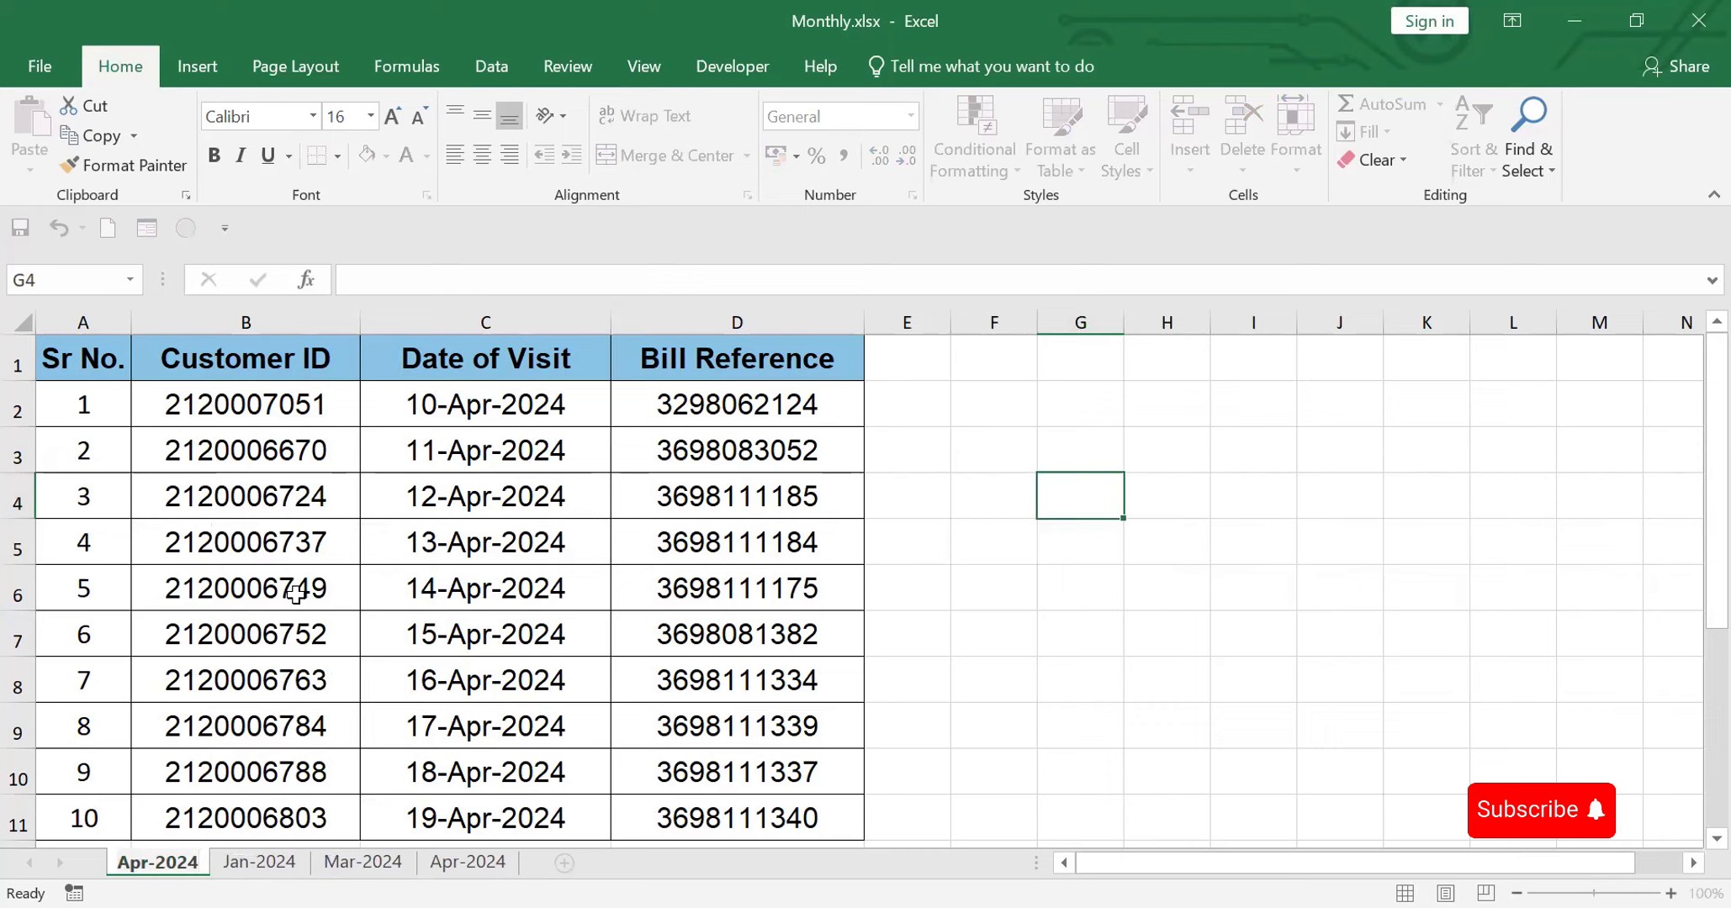
key("BackSpace")
key("BackSpace")
key("BackSpace")
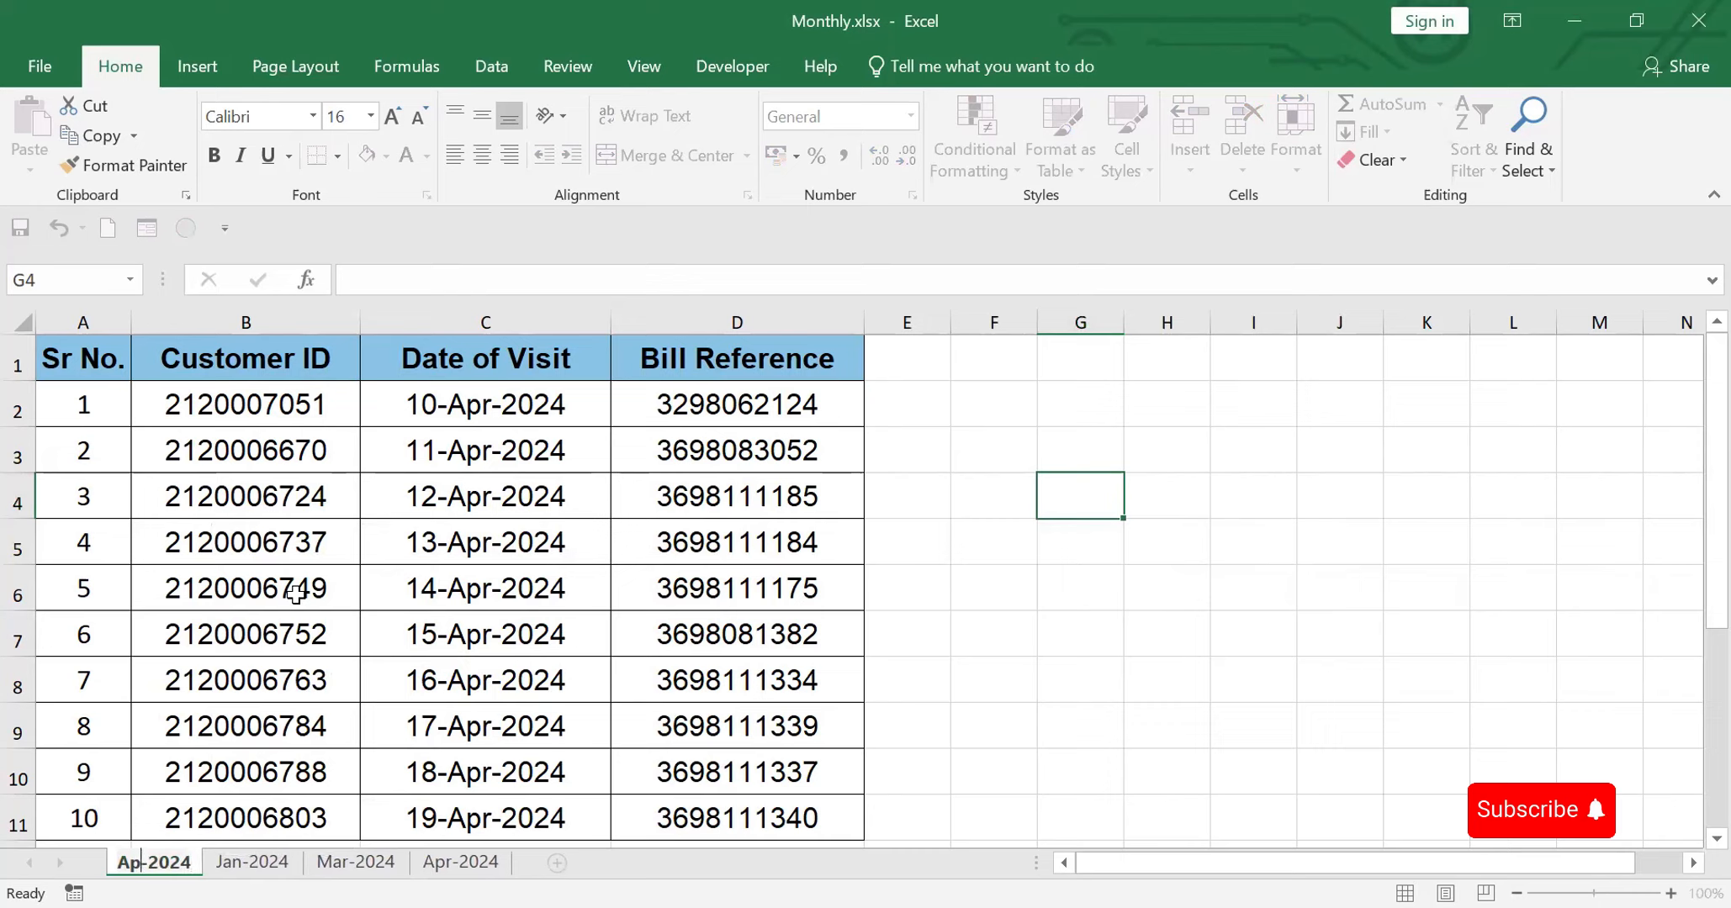
type("Ma")
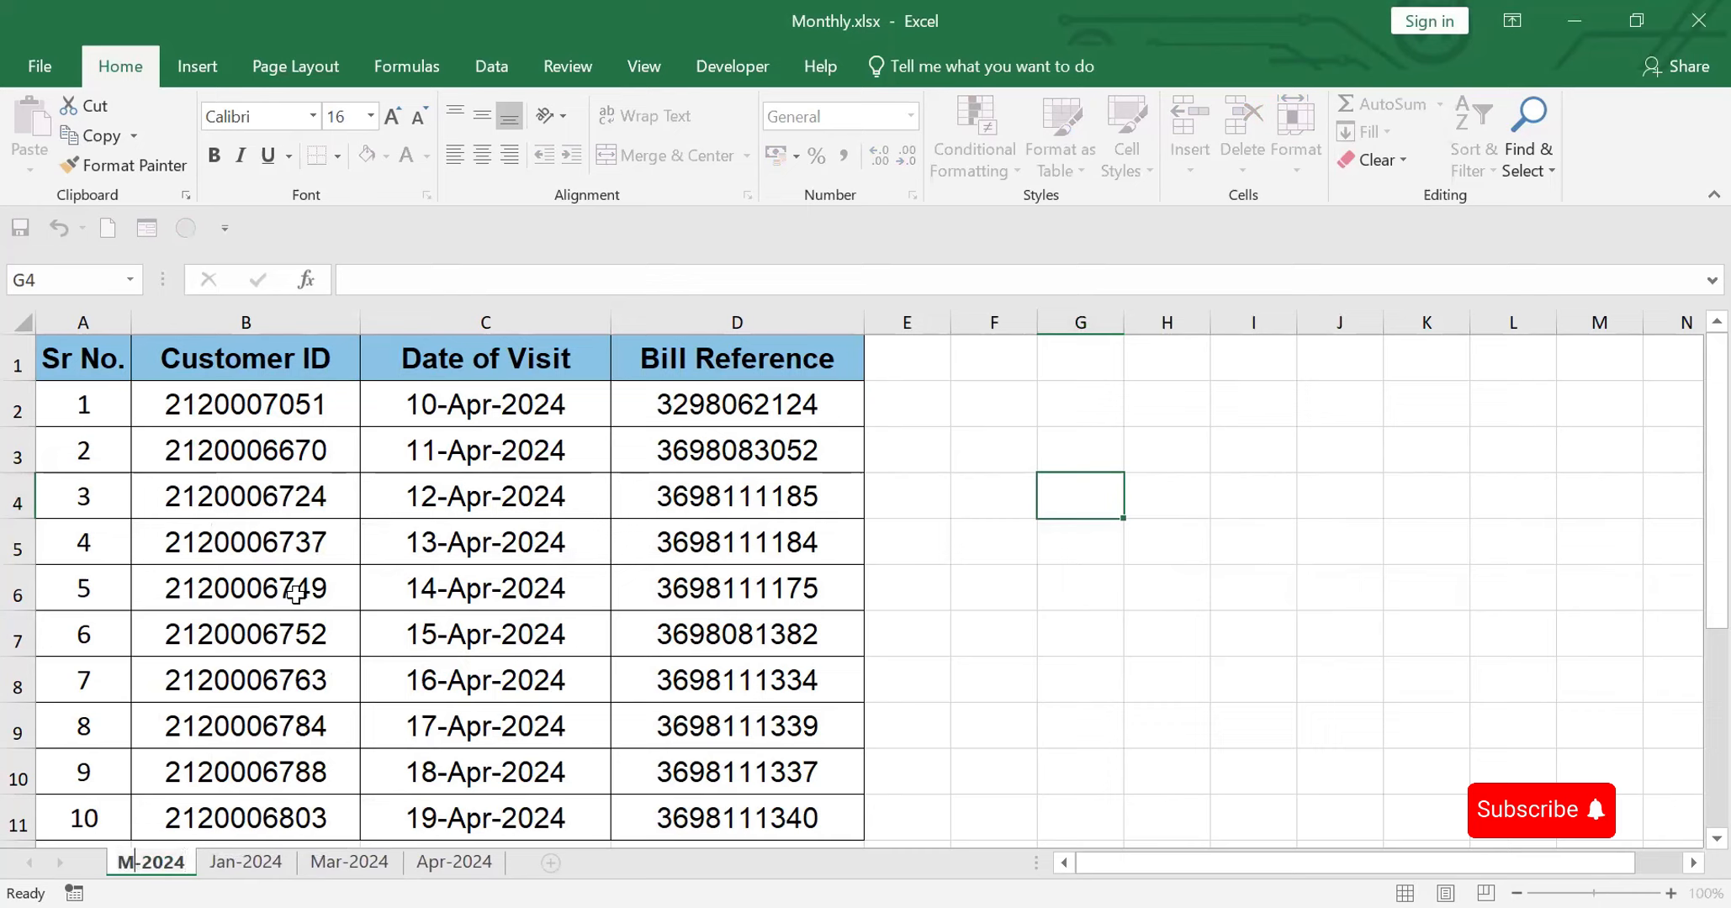
type("y")
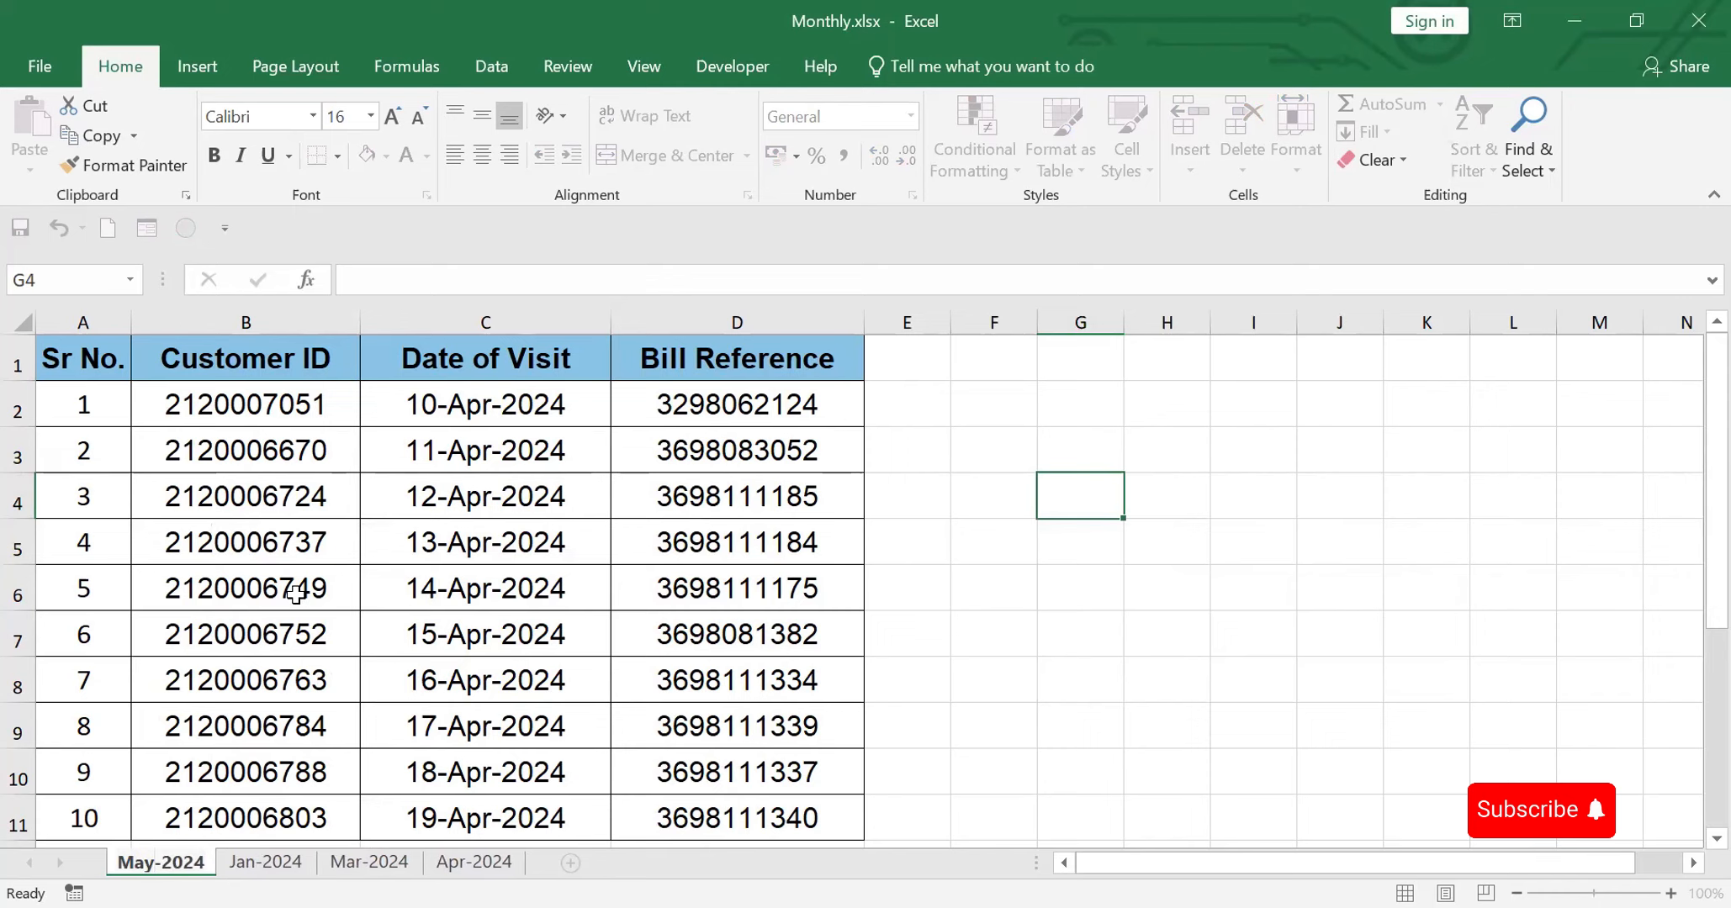
left_click(39, 64)
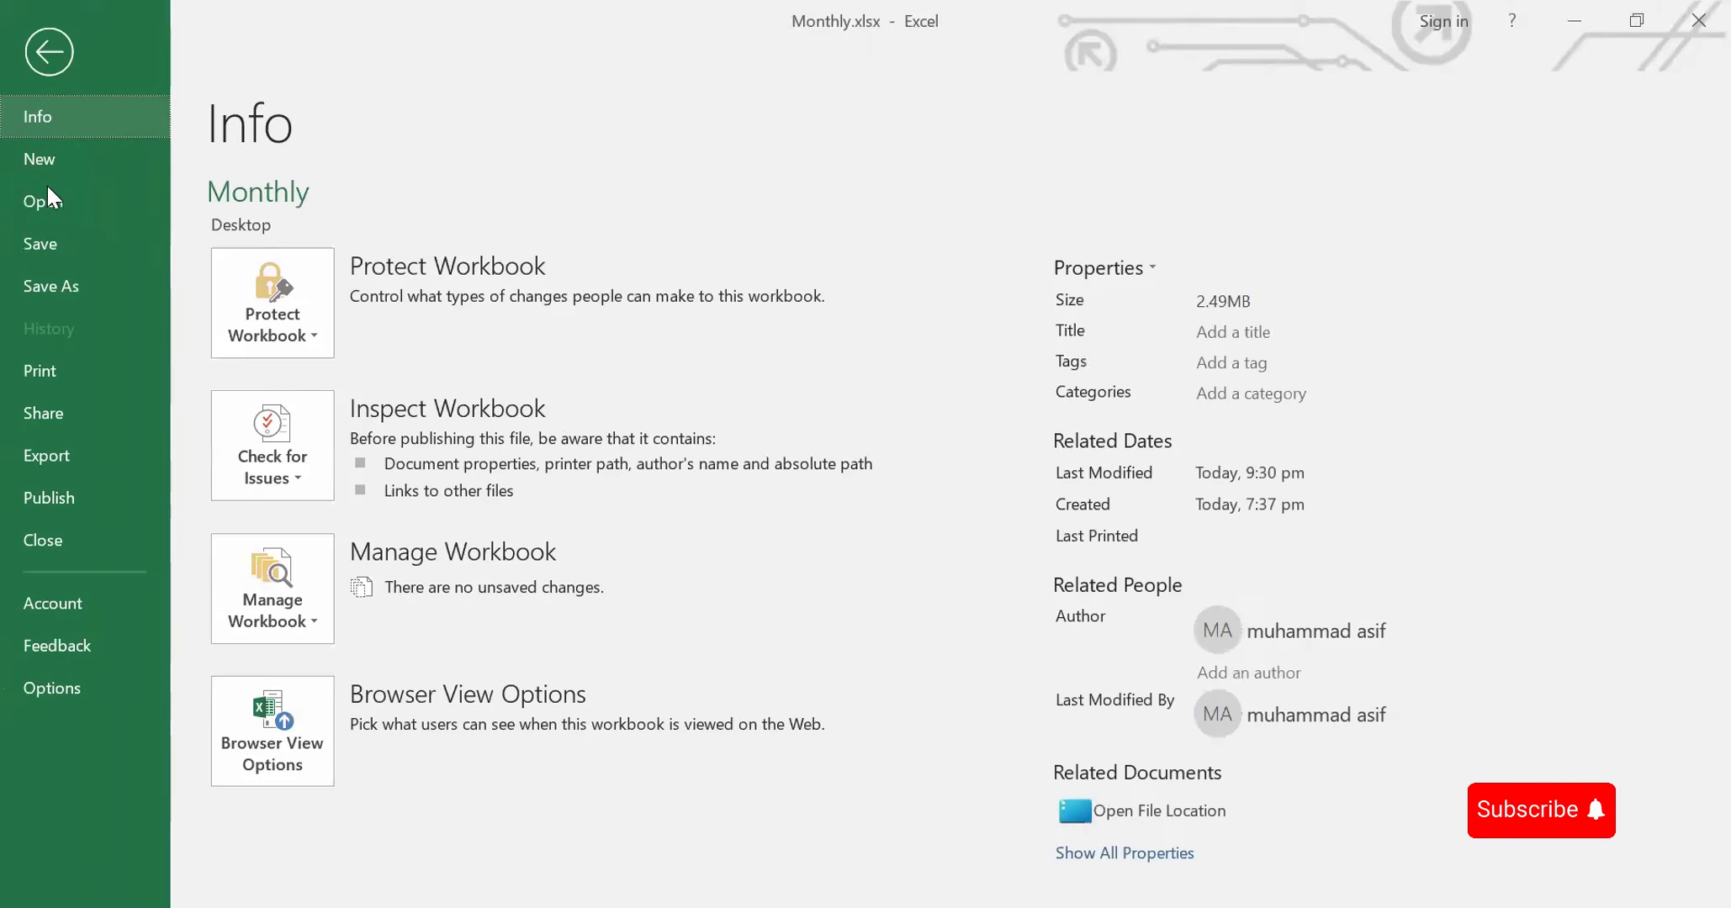
left_click(48, 240)
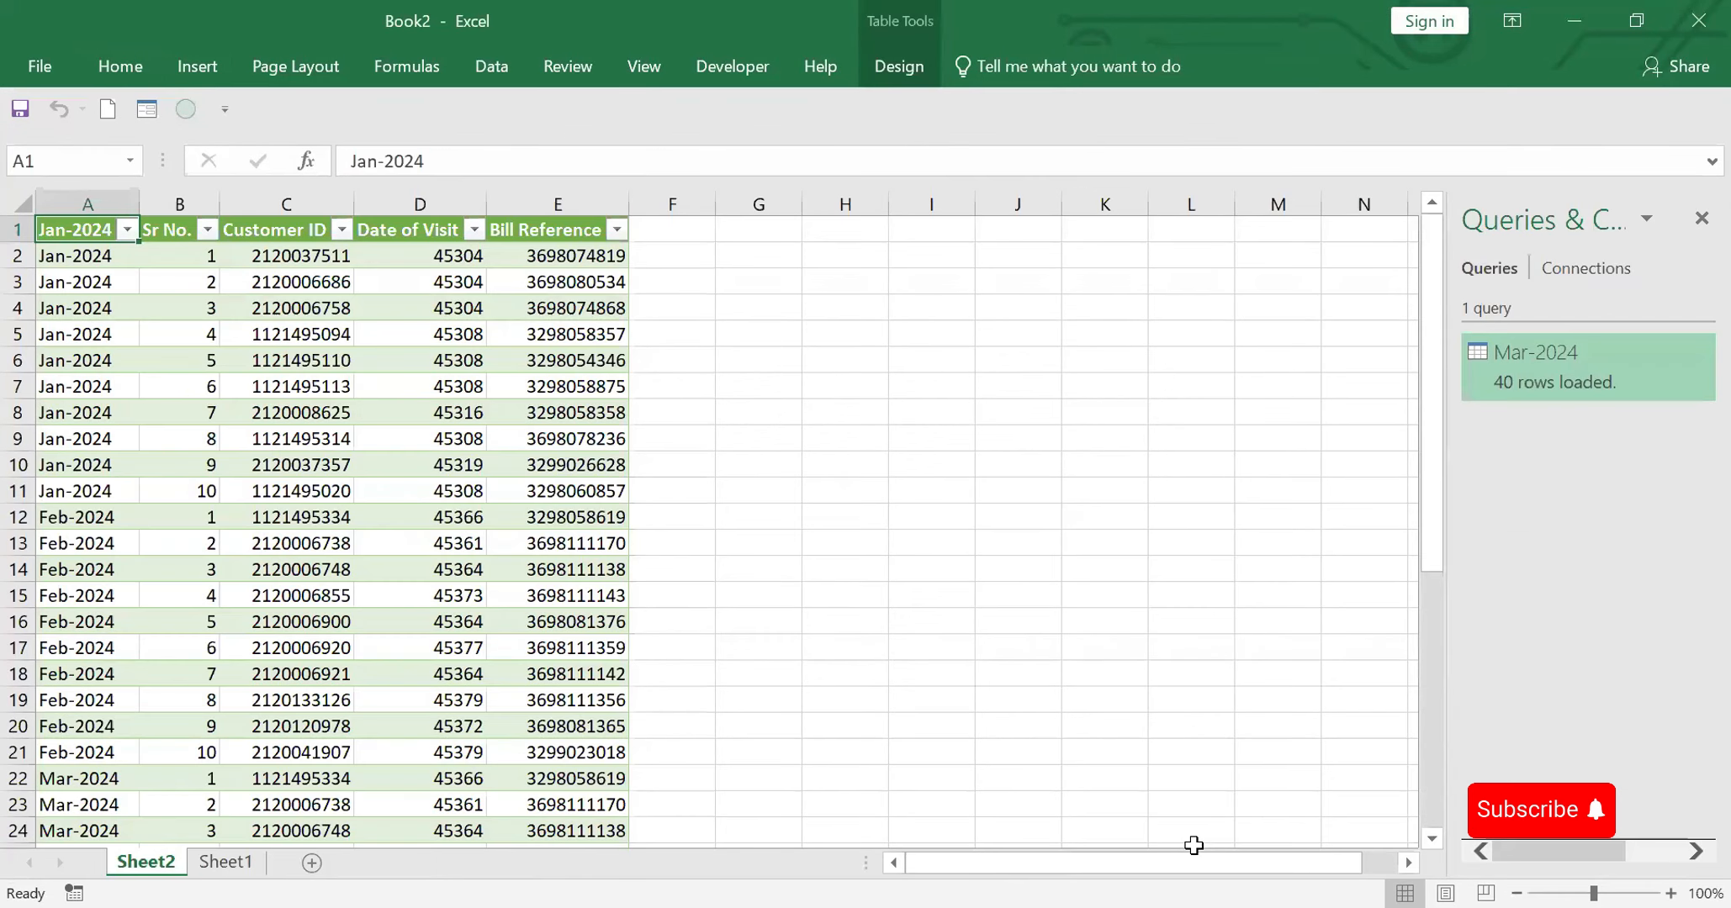
- Switch to Book2, refresh the combined query table on Sheet2 from Monthly.xlsx, and look through the refreshed rows
left_click(472, 650)
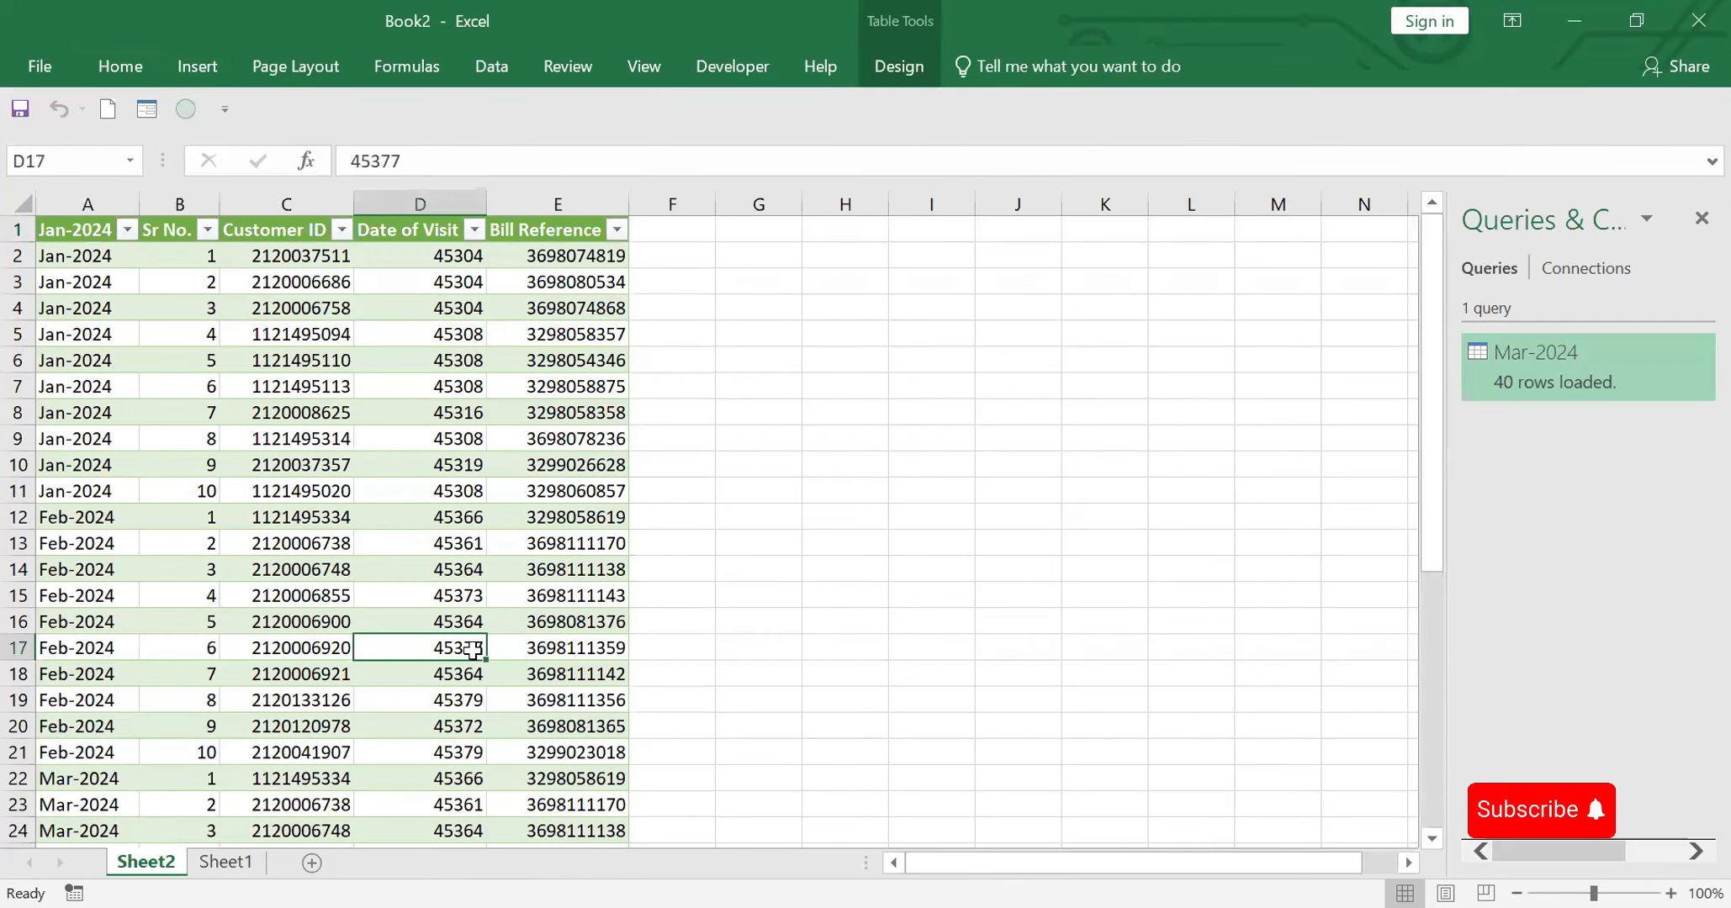
left_click(893, 66)
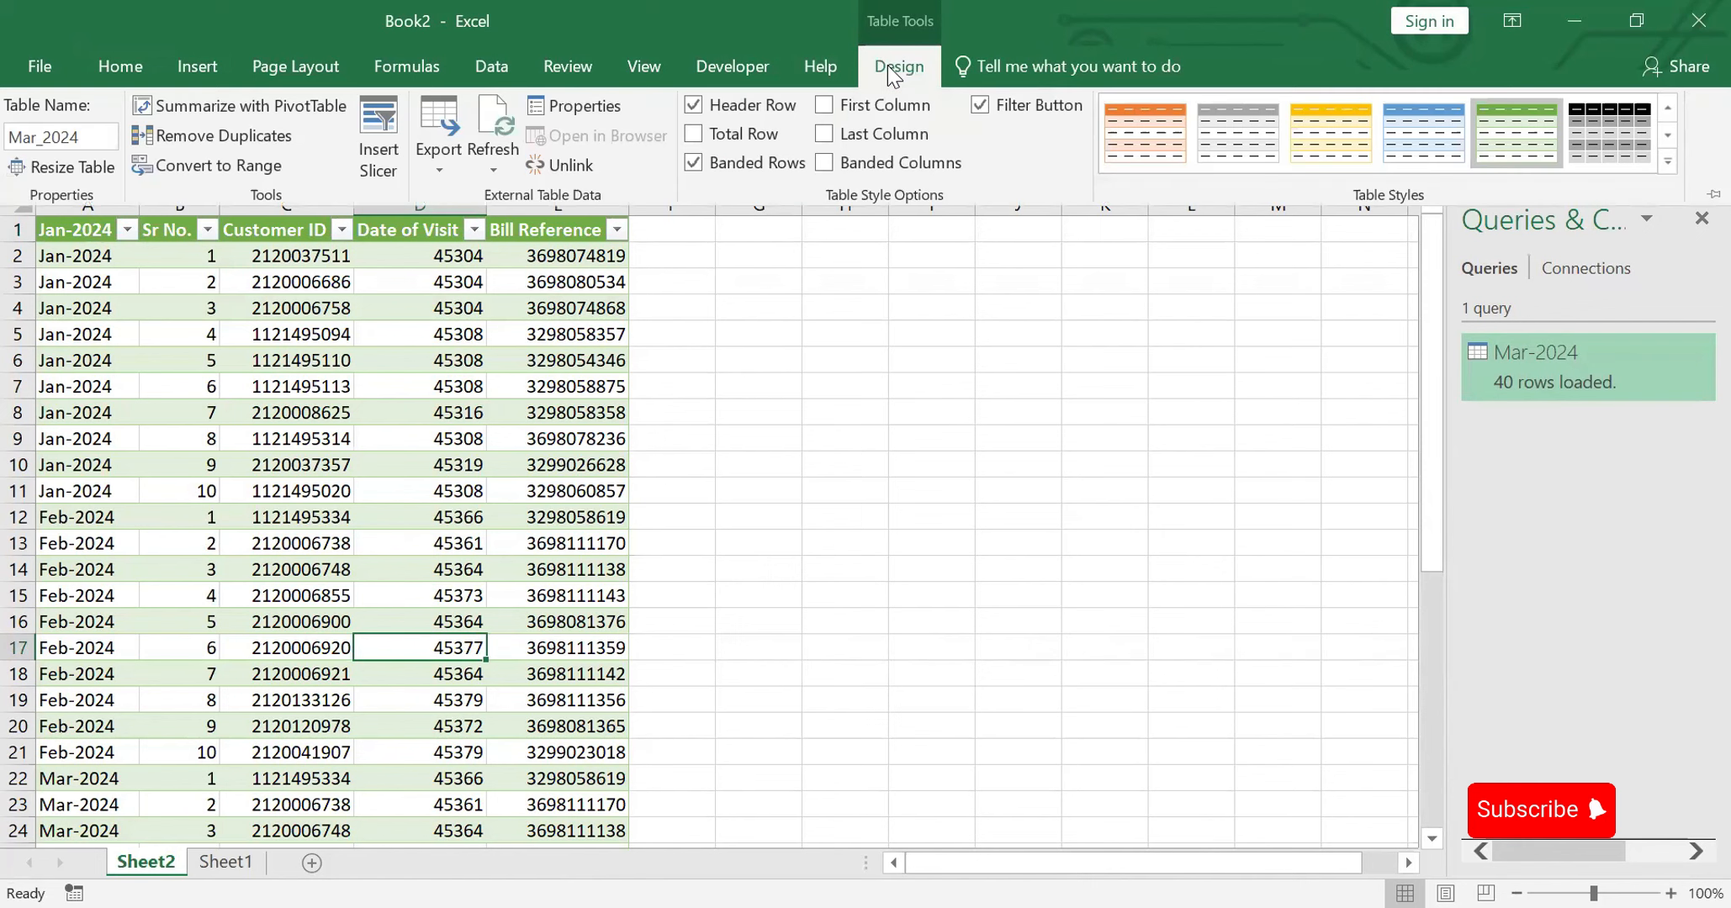
left_click(488, 114)
left_click(496, 130)
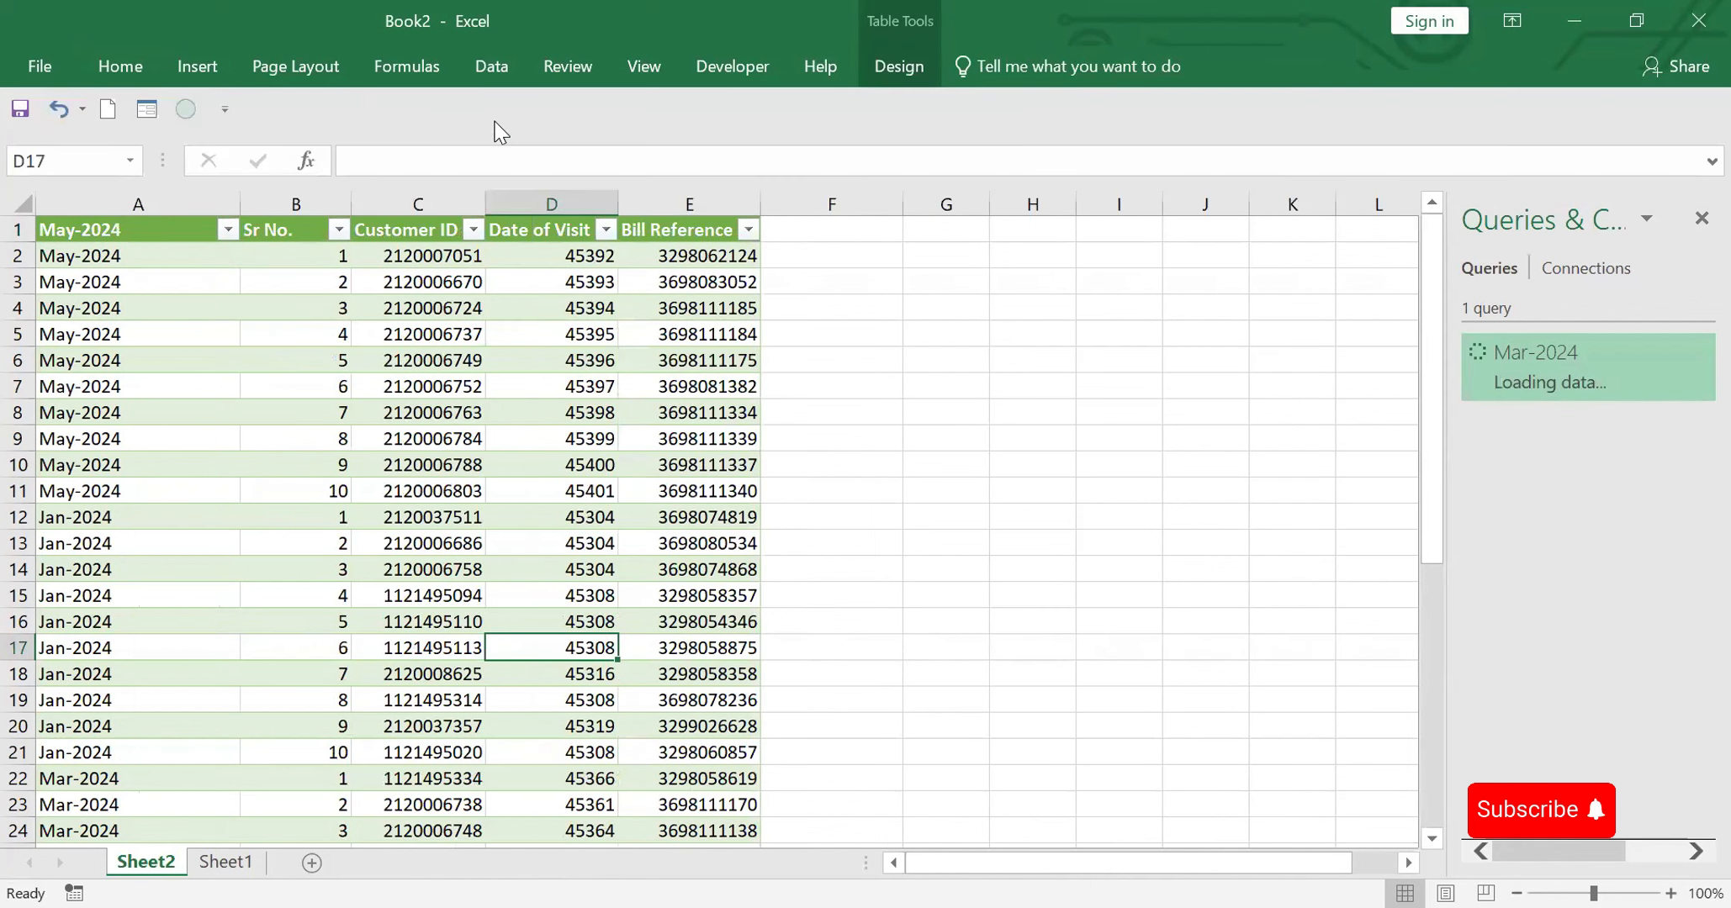
scroll(108, 261, "down", 2)
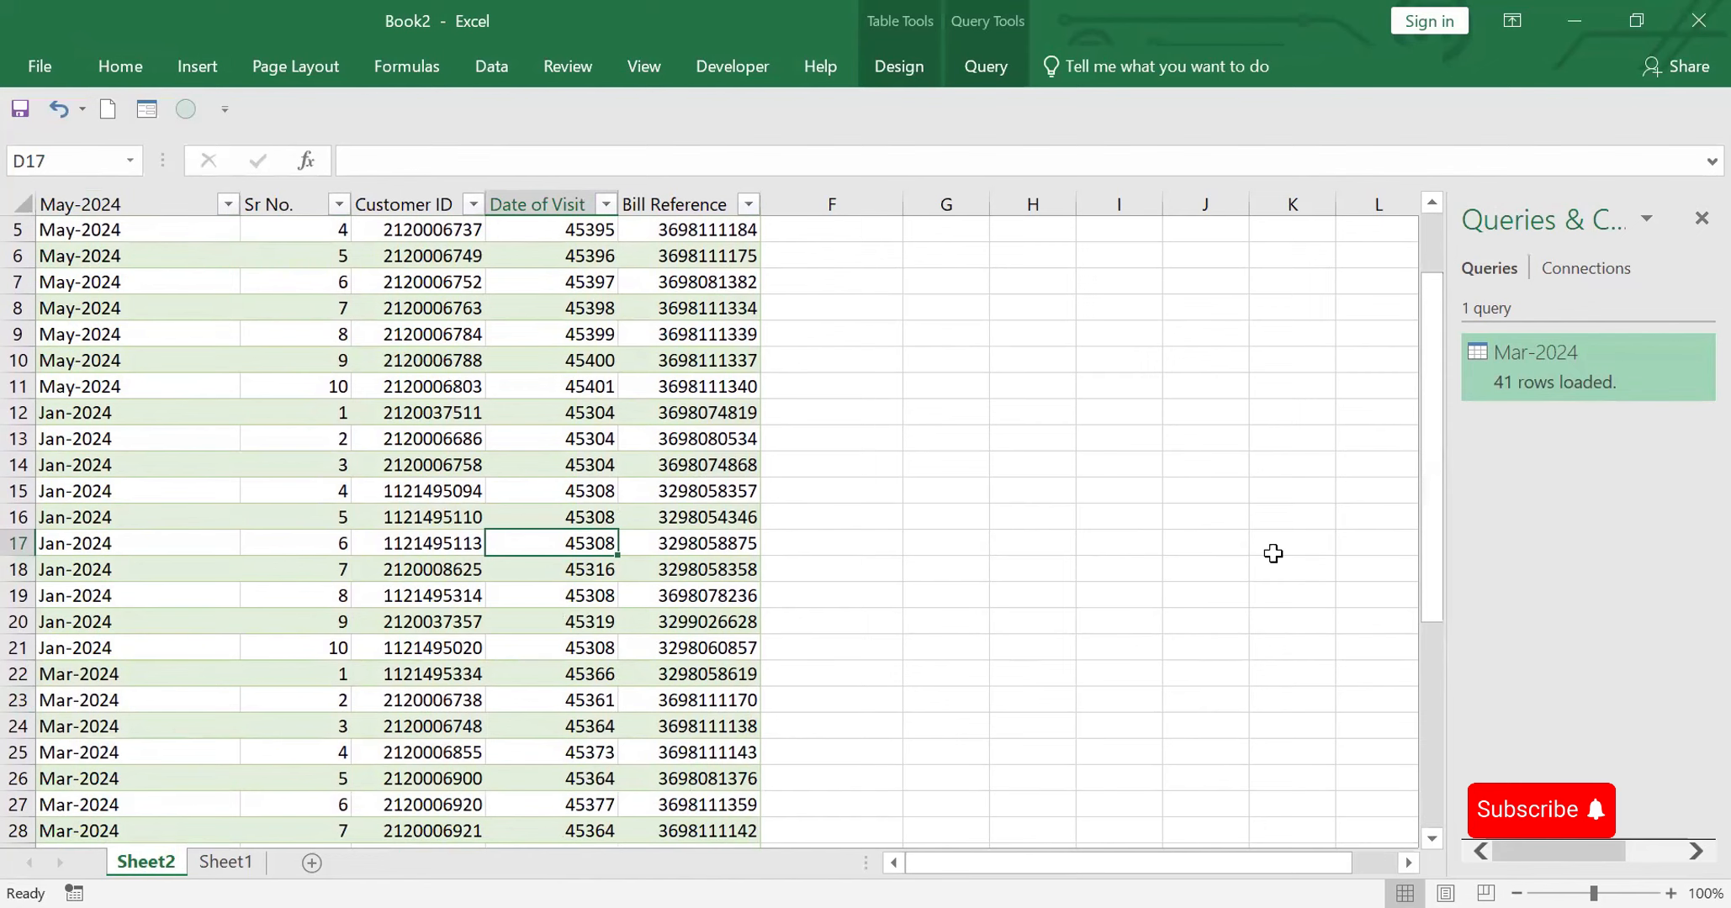
left_click_drag(1428, 374, 1412, 230)
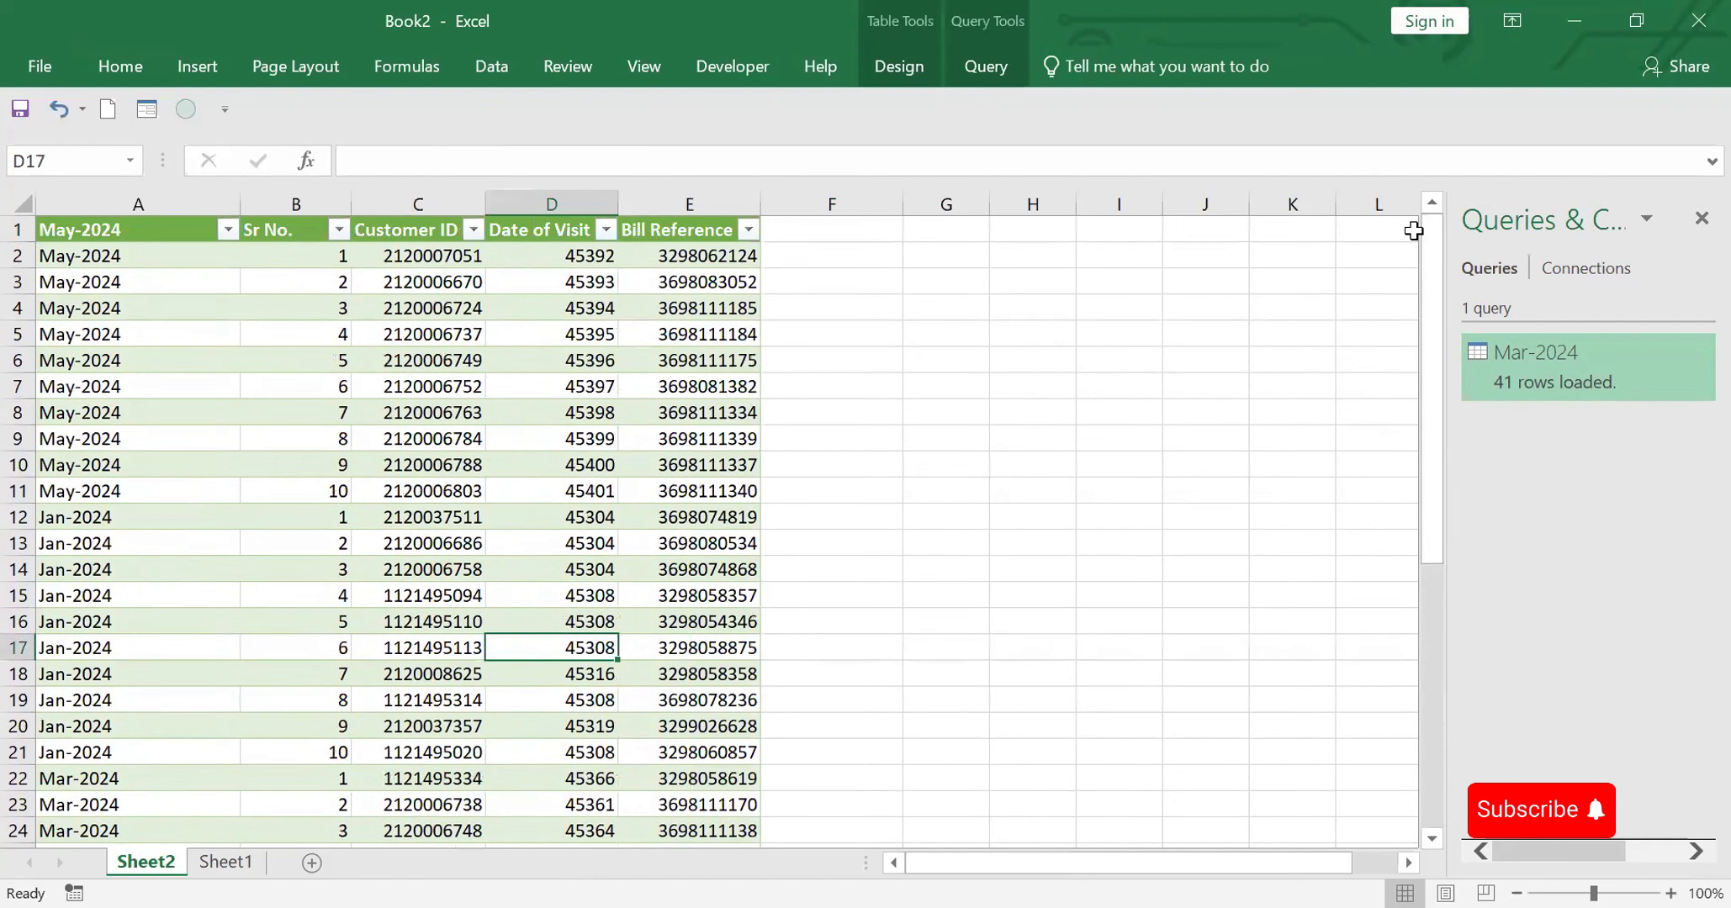